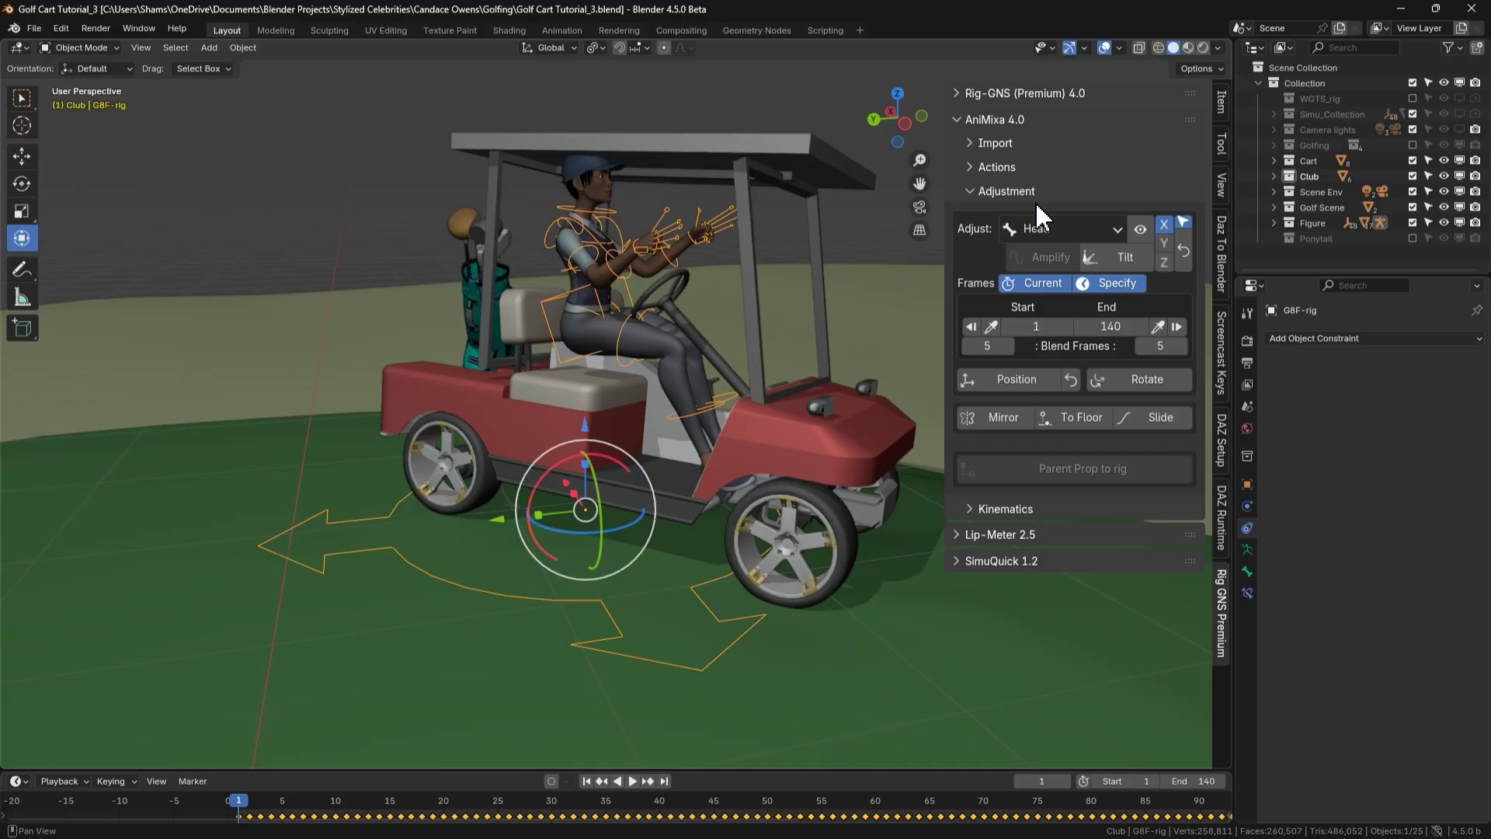
# Choose Shoulder as the body part to modify in the AniMixa adjustment settings
pyautogui.click(1079, 227)
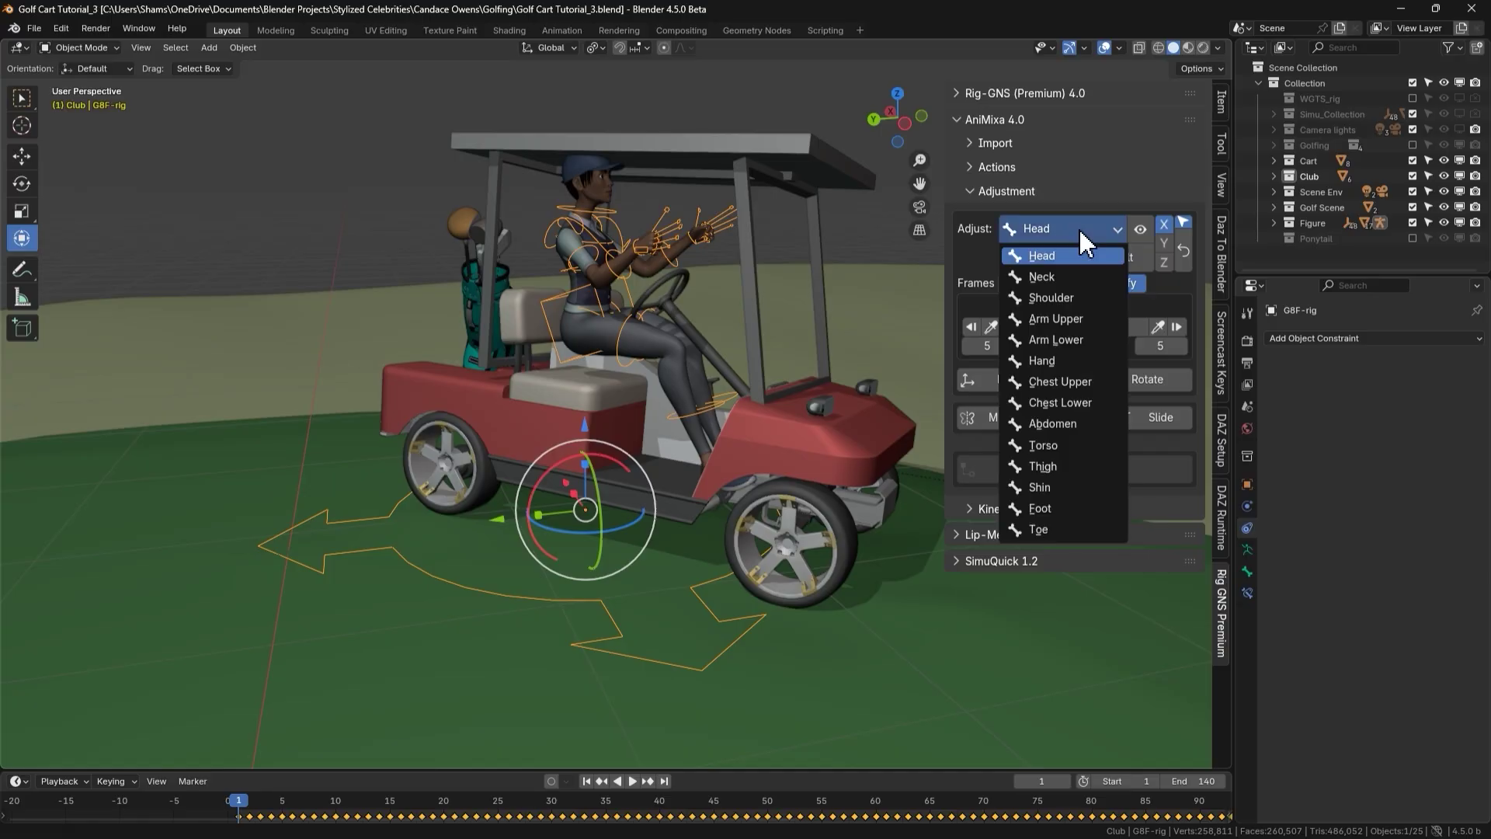
pyautogui.click(1060, 303)
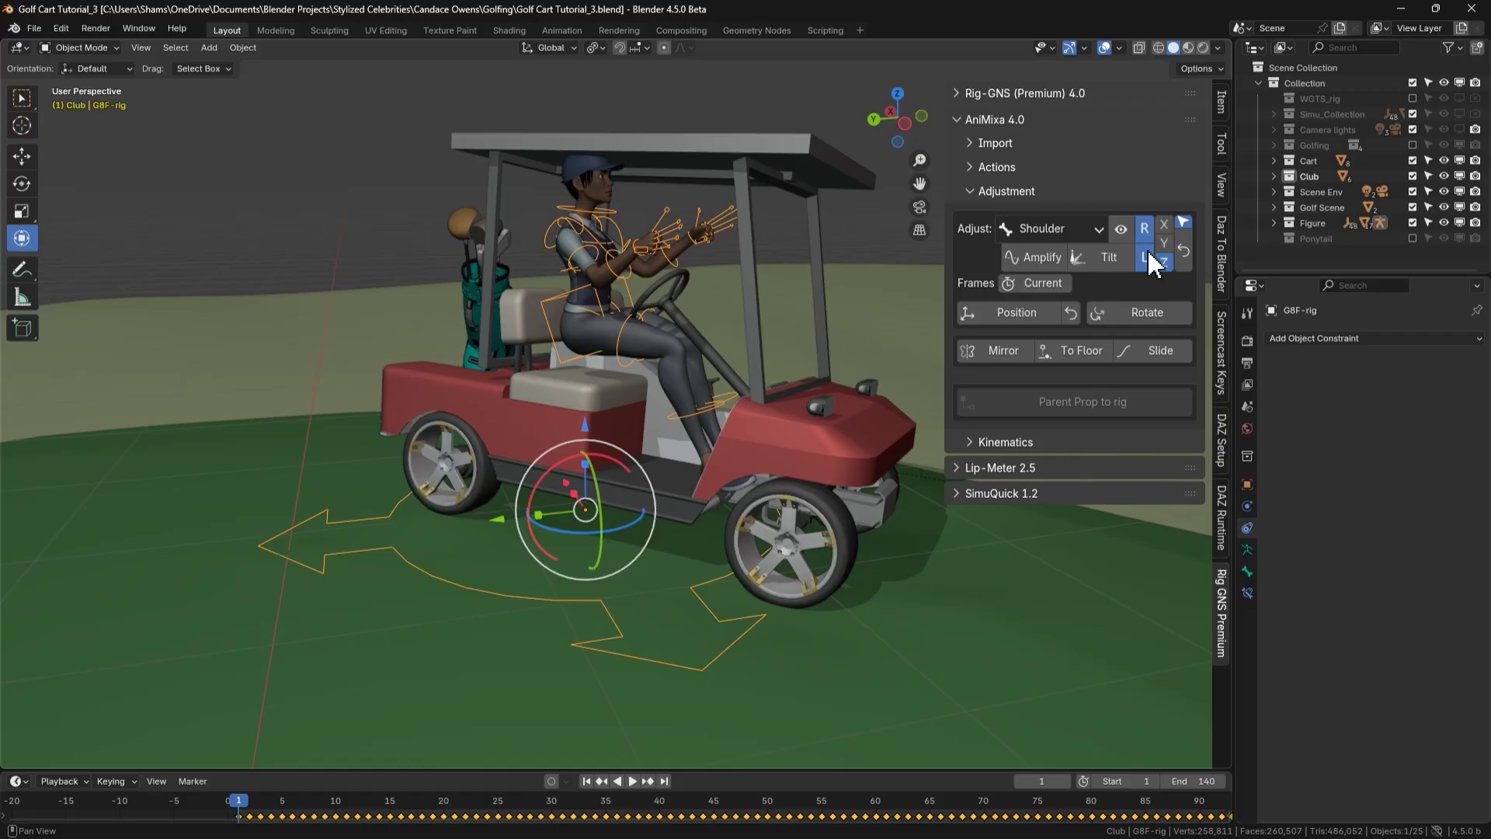
pyautogui.click(1182, 226)
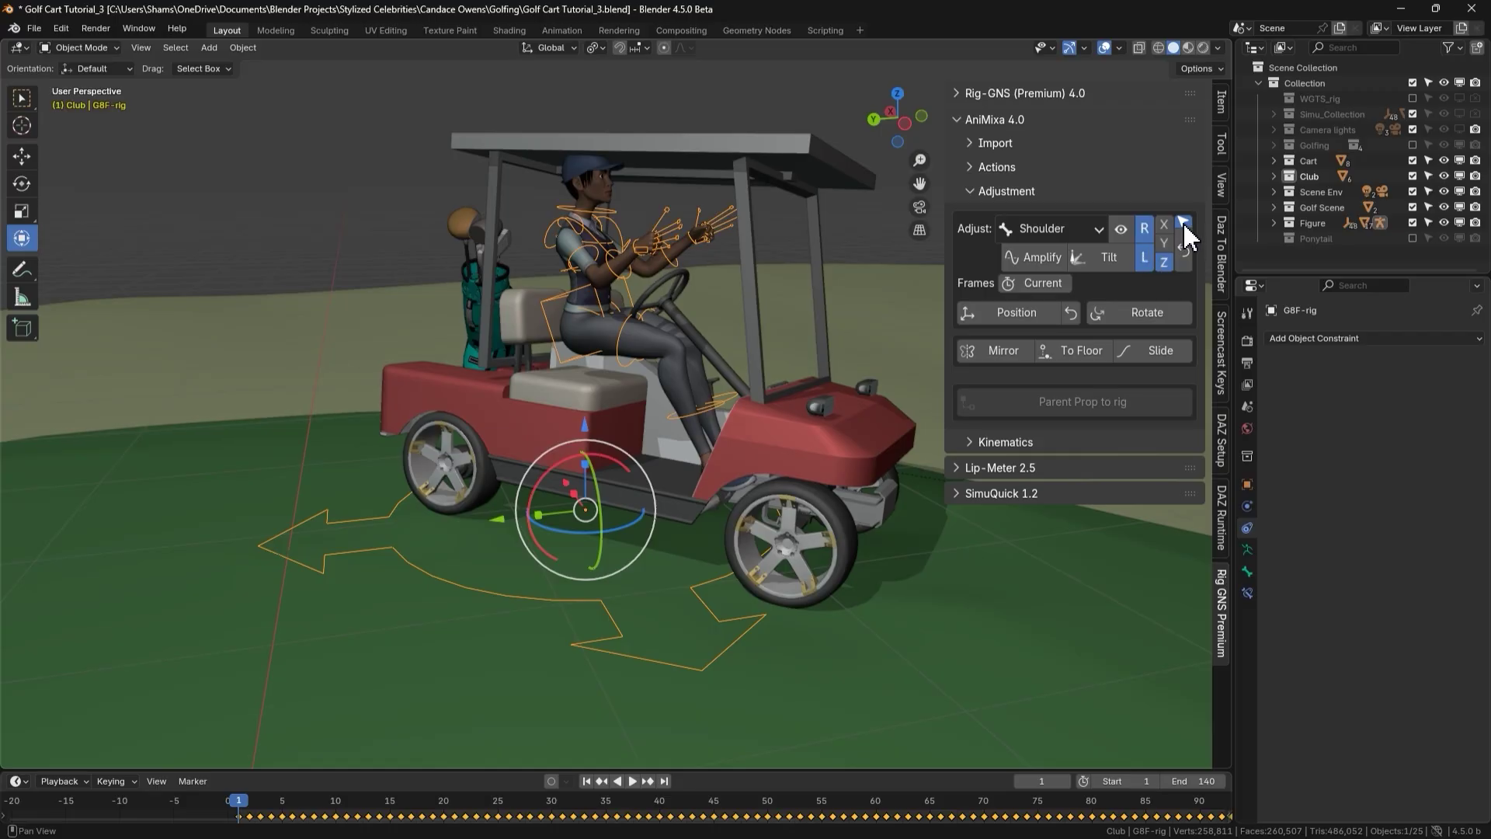
# Enable the current-frame and specified-range options for the shoulder adjustment, and turn the frame options off again
pyautogui.click(1055, 285)
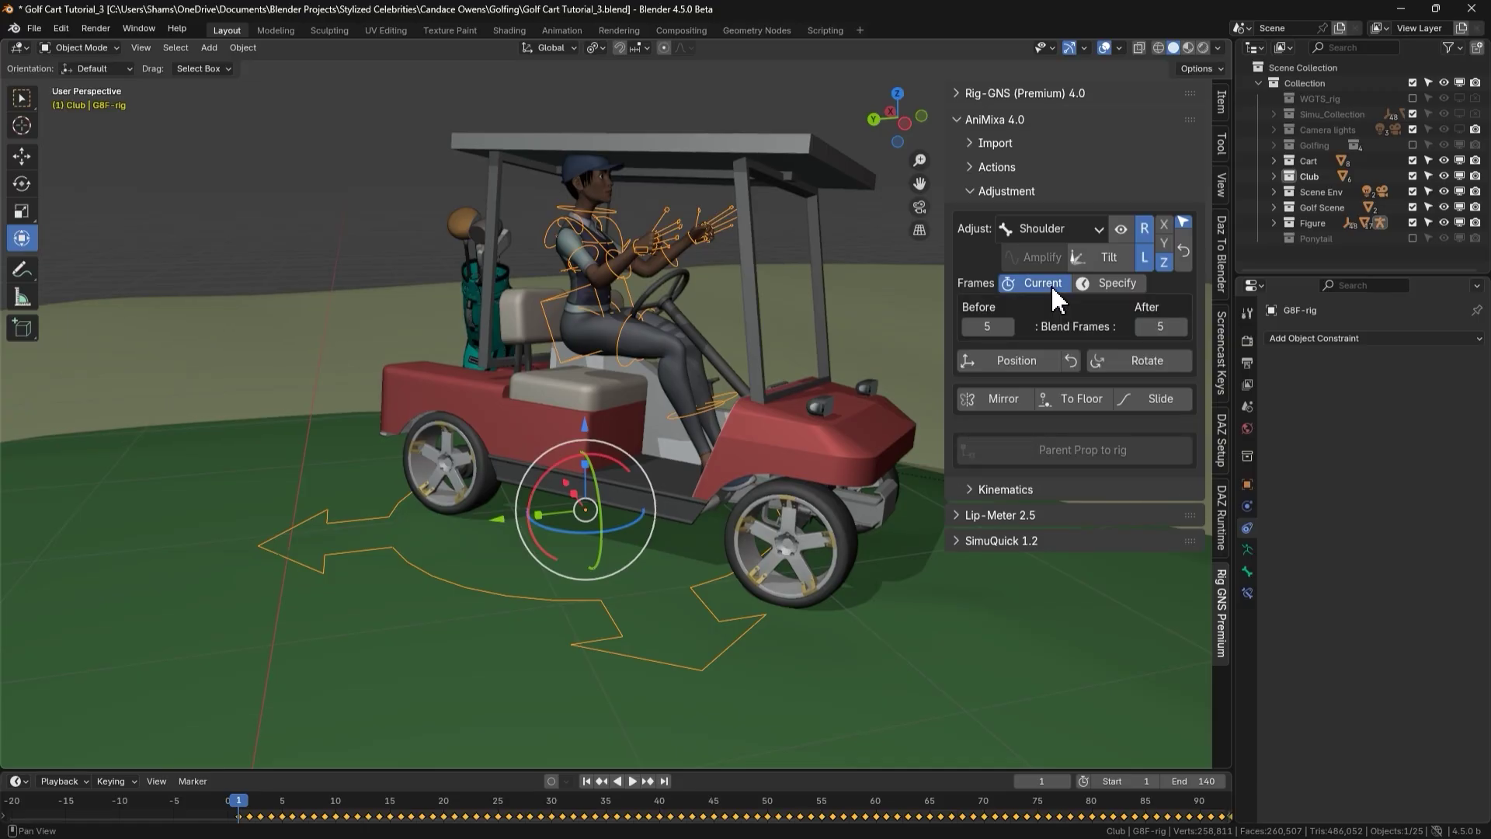
pyautogui.click(1109, 284)
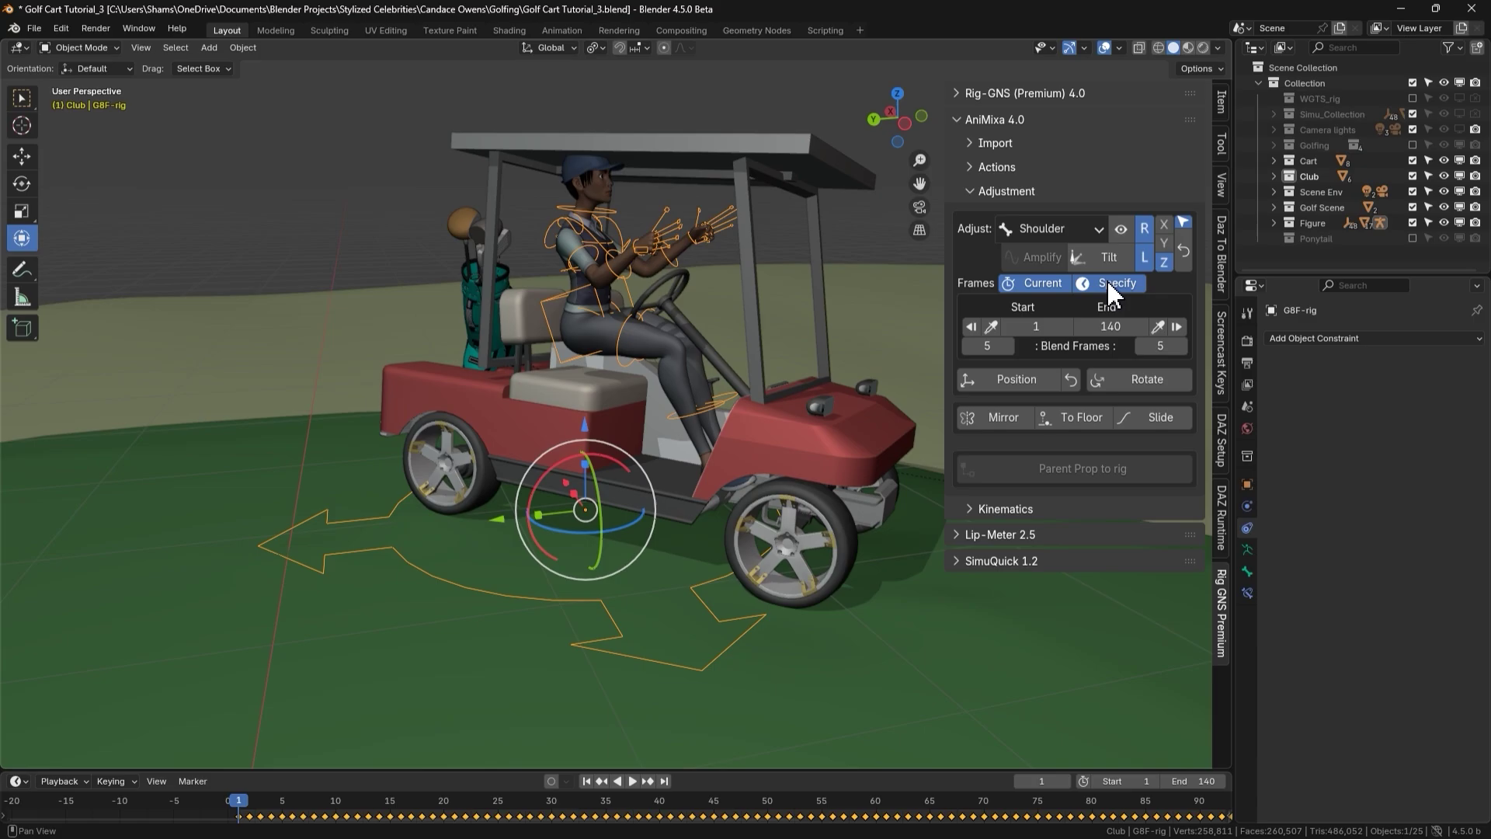
pyautogui.click(1045, 284)
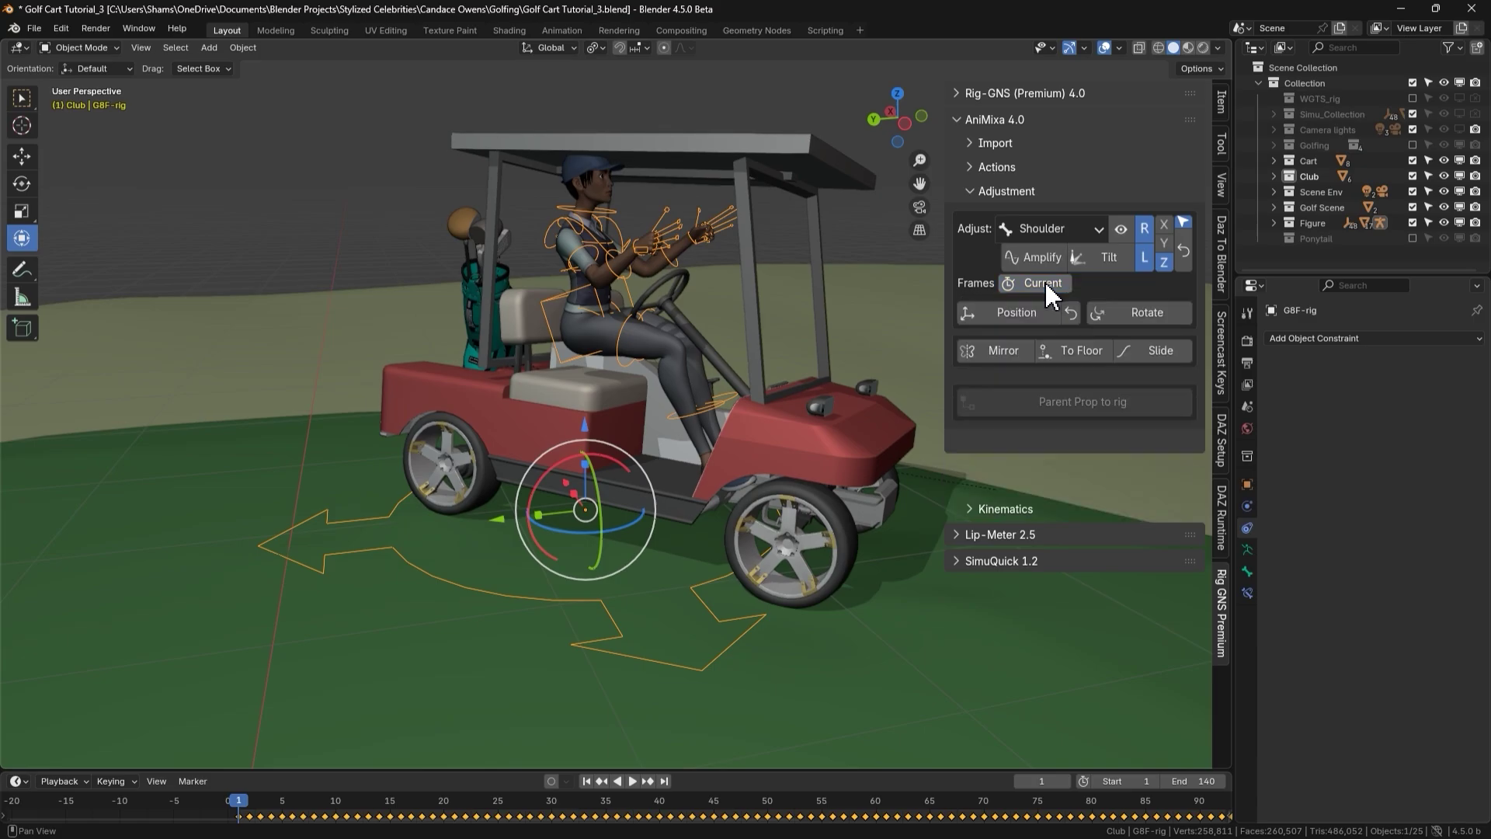
# Re-enable the specified frame range for the adjustment, and leave only the Kinematics settings expanded
pyautogui.click(1025, 190)
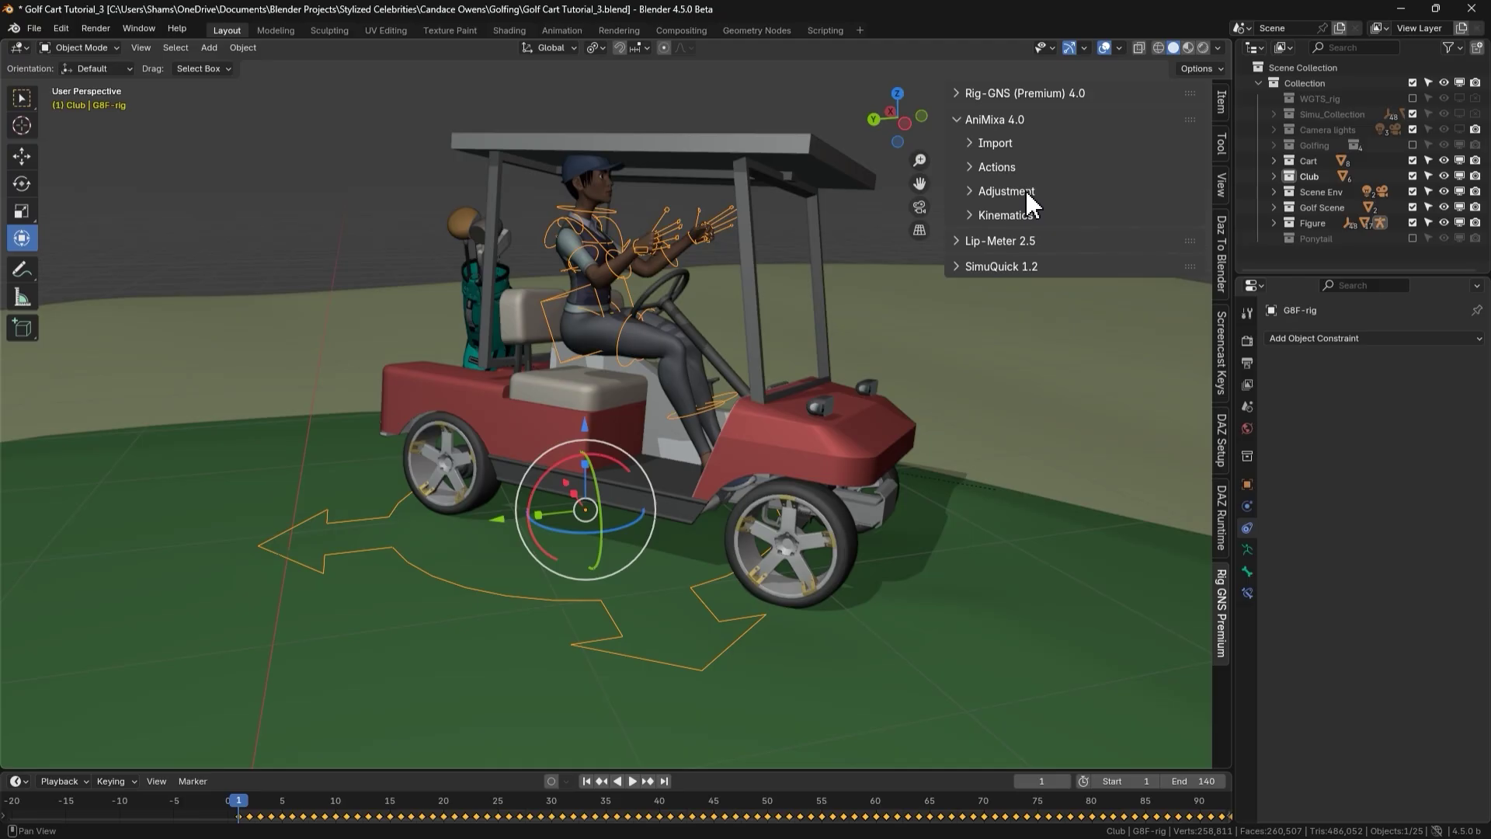
pyautogui.click(1017, 216)
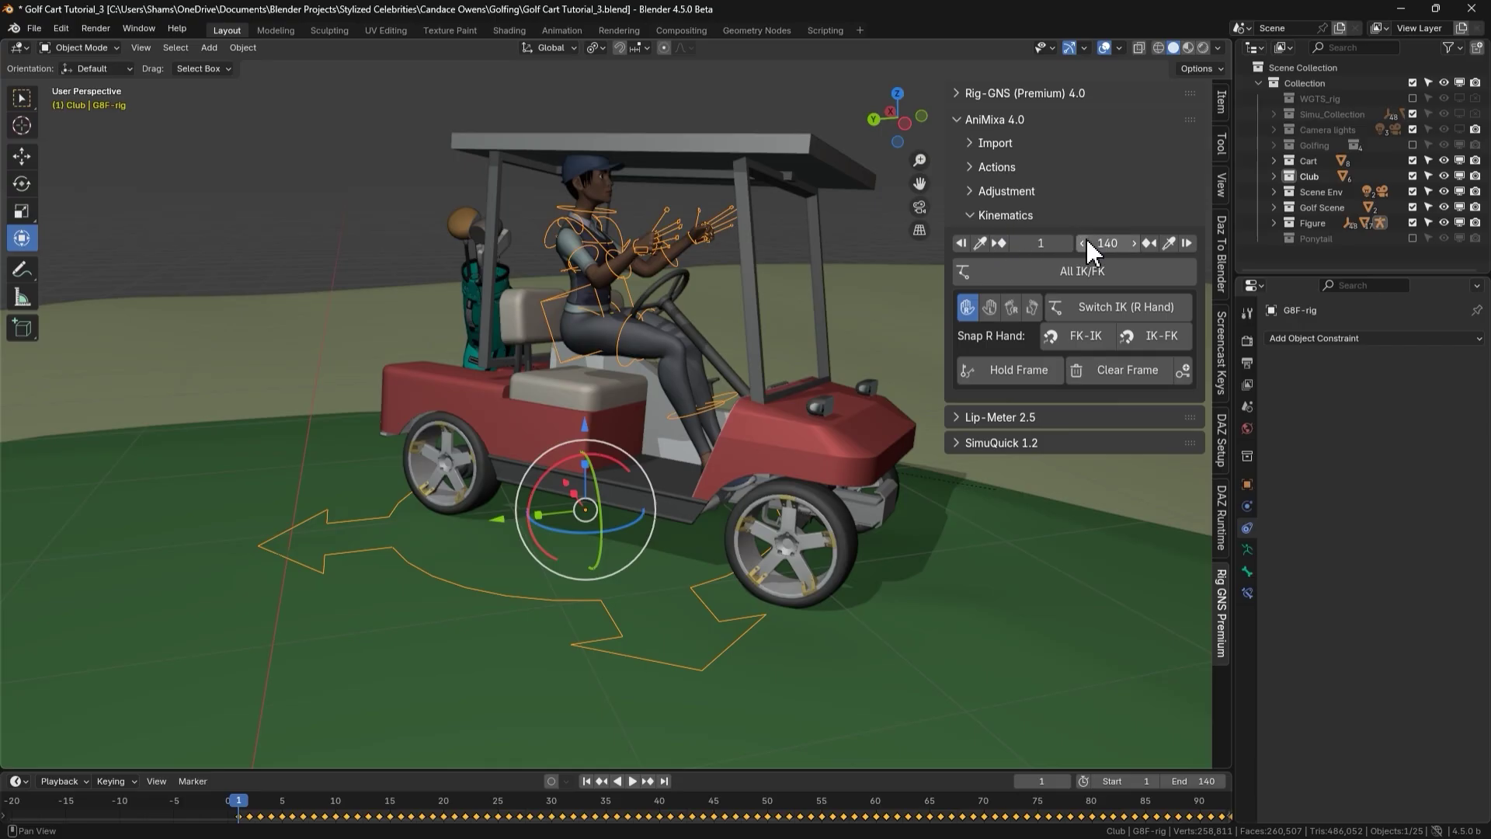
pyautogui.click(1024, 191)
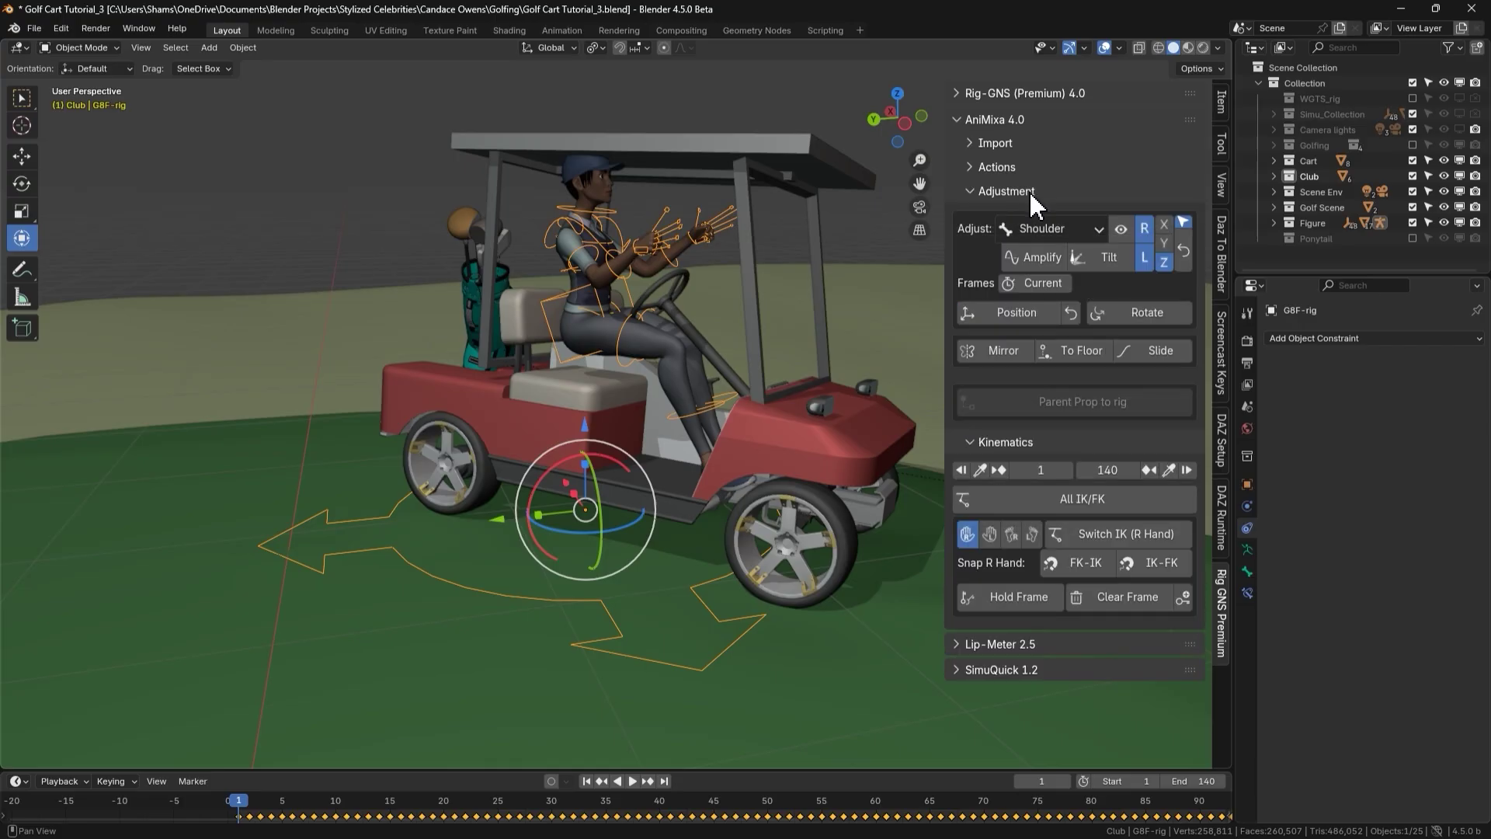
pyautogui.click(1063, 284)
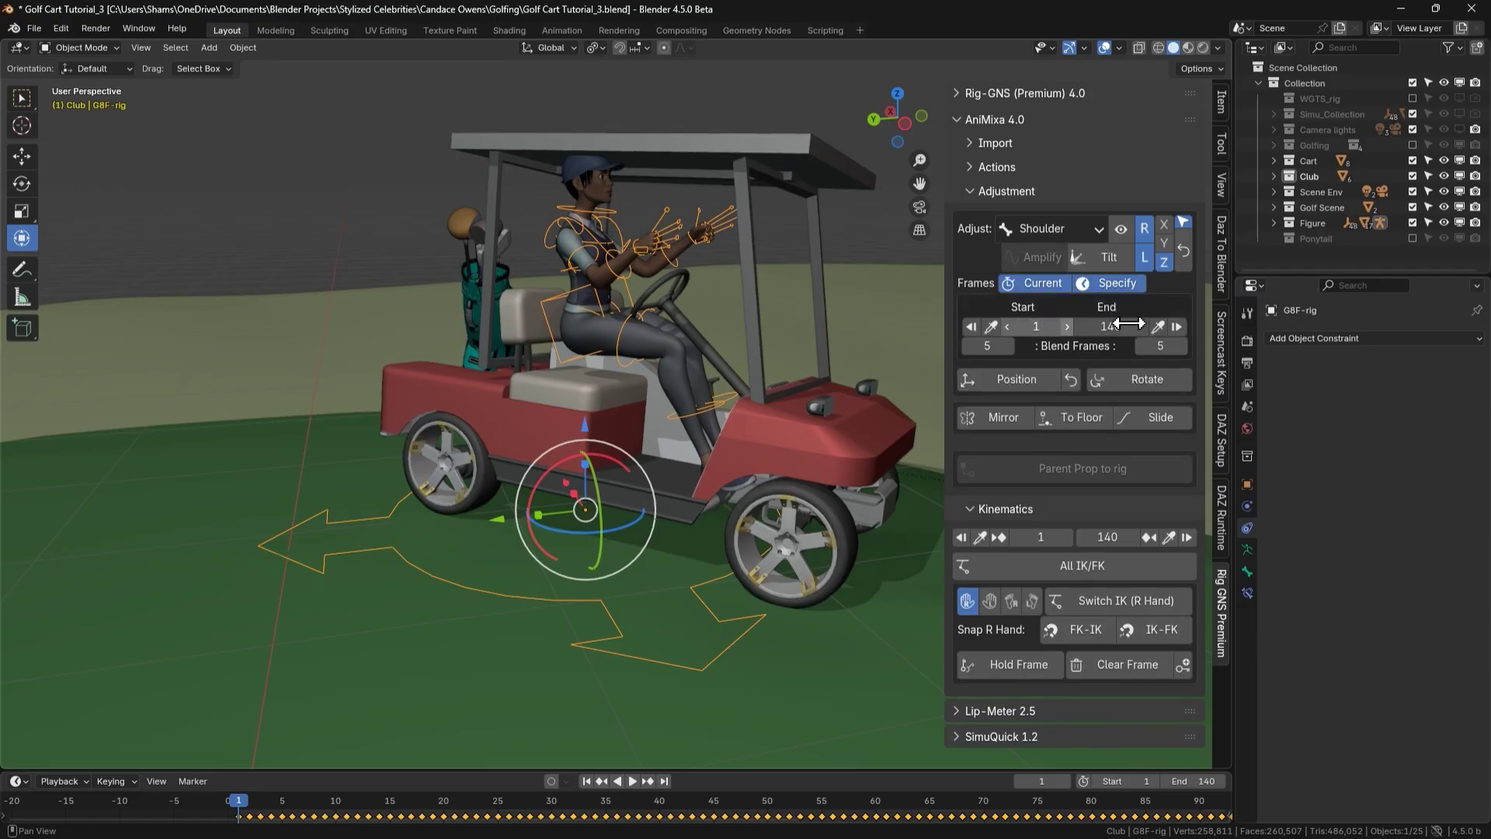
pyautogui.click(1022, 194)
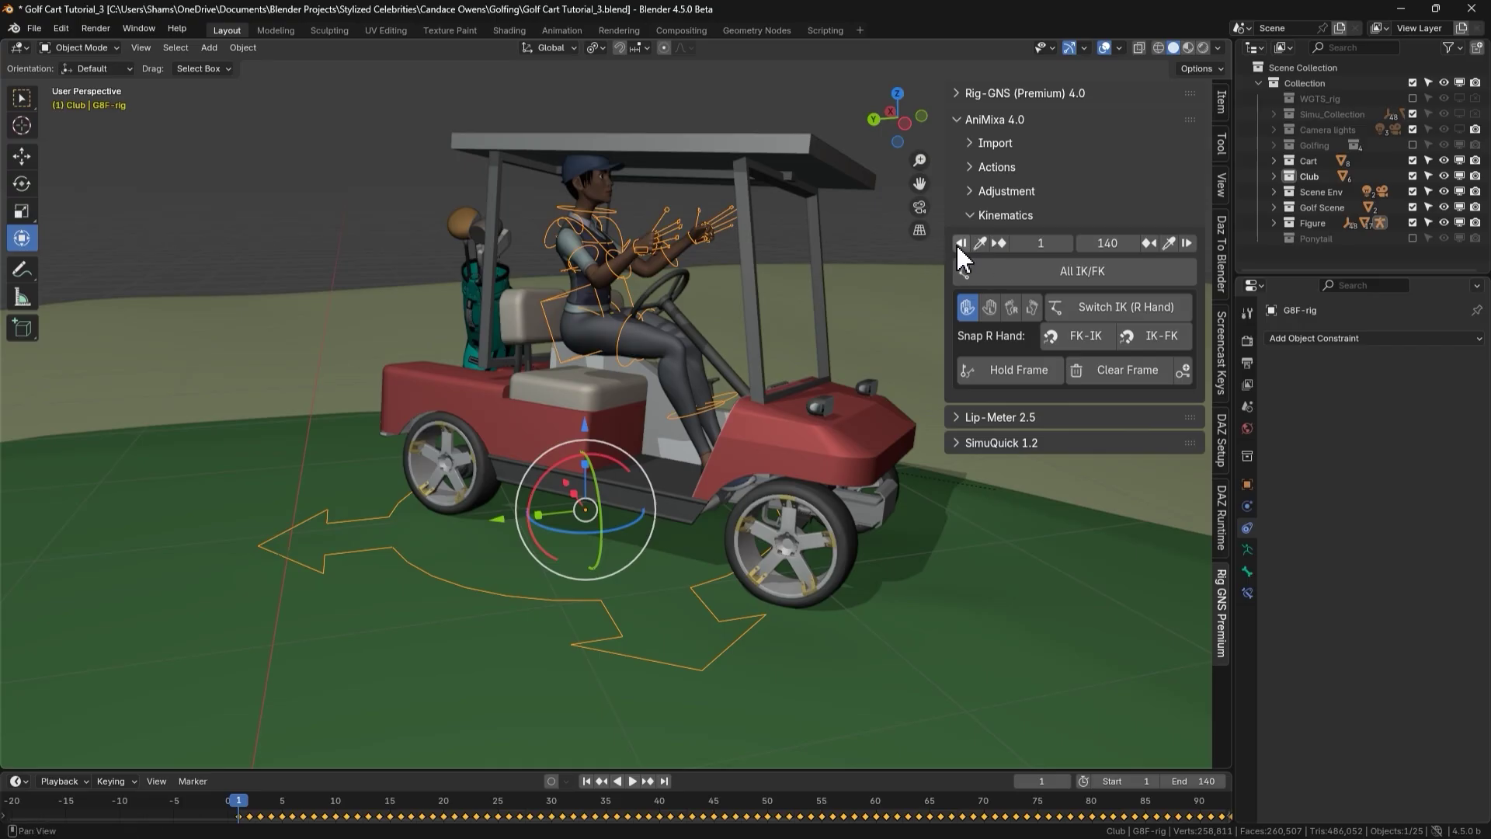
# Go to frame 15 on the timeline and sample it as the start frame of the Kinematics range
pyautogui.moveTo(1015, 247); pyautogui.dragTo(968, 250)
pyautogui.moveTo(1100, 237); pyautogui.dragTo(1073, 237)
pyautogui.click(1189, 243)
pyautogui.click(390, 806)
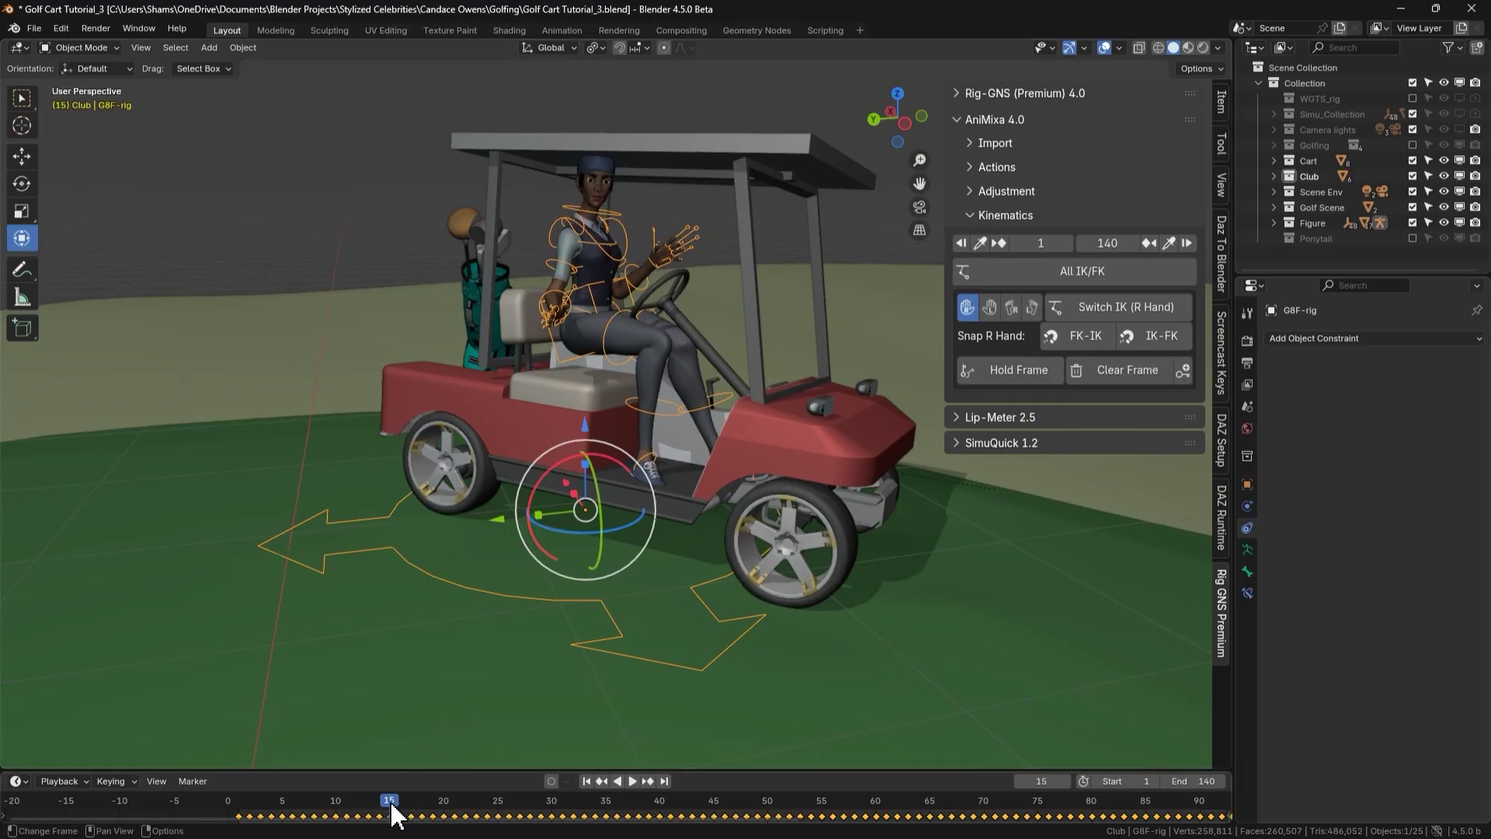
pyautogui.click(982, 244)
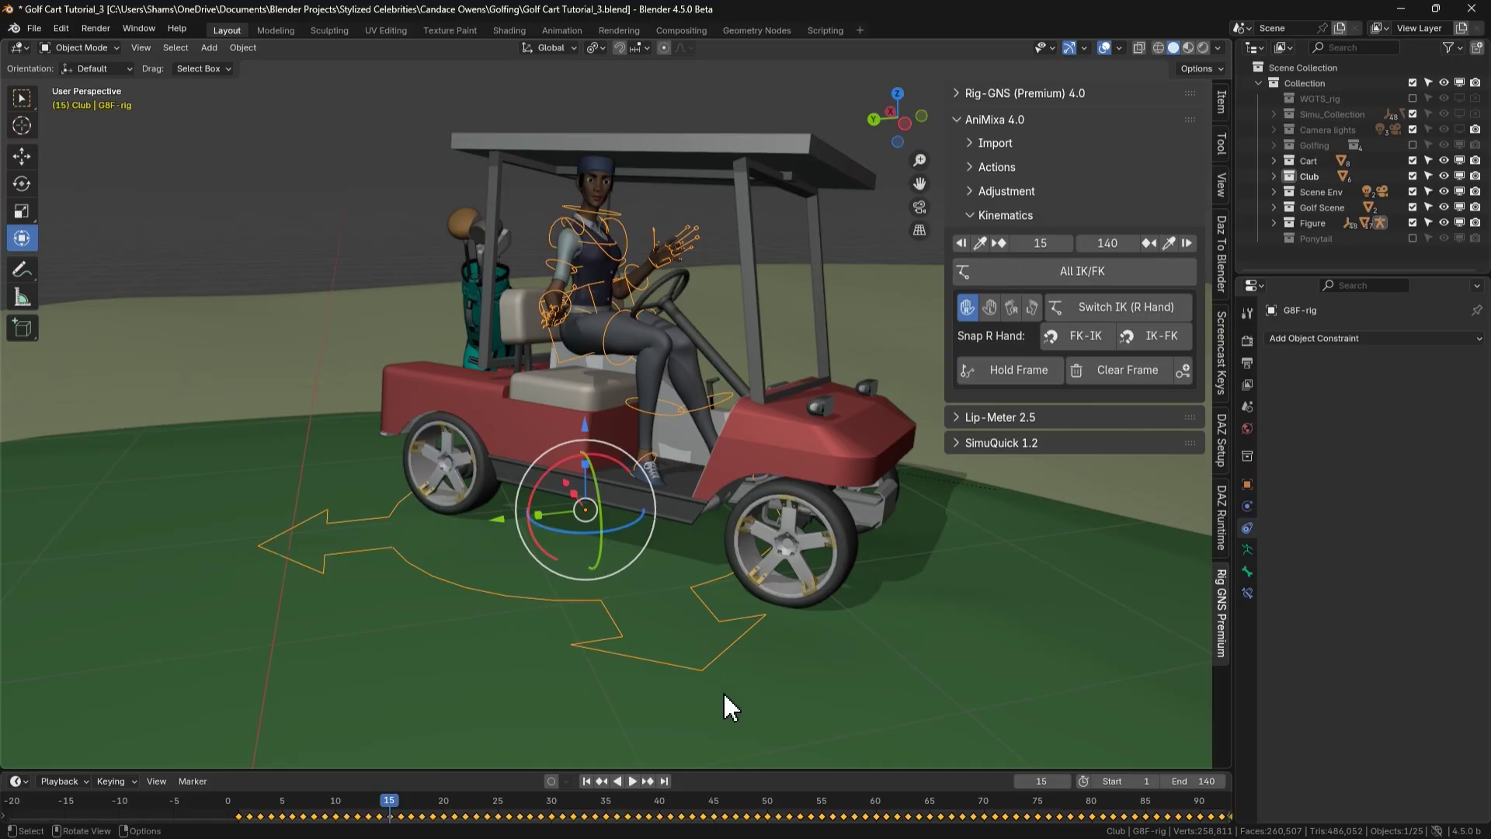
# Sample frame 45 from the timeline as the Kinematics end frame, and jump between the start and end of the range
pyautogui.click(719, 804)
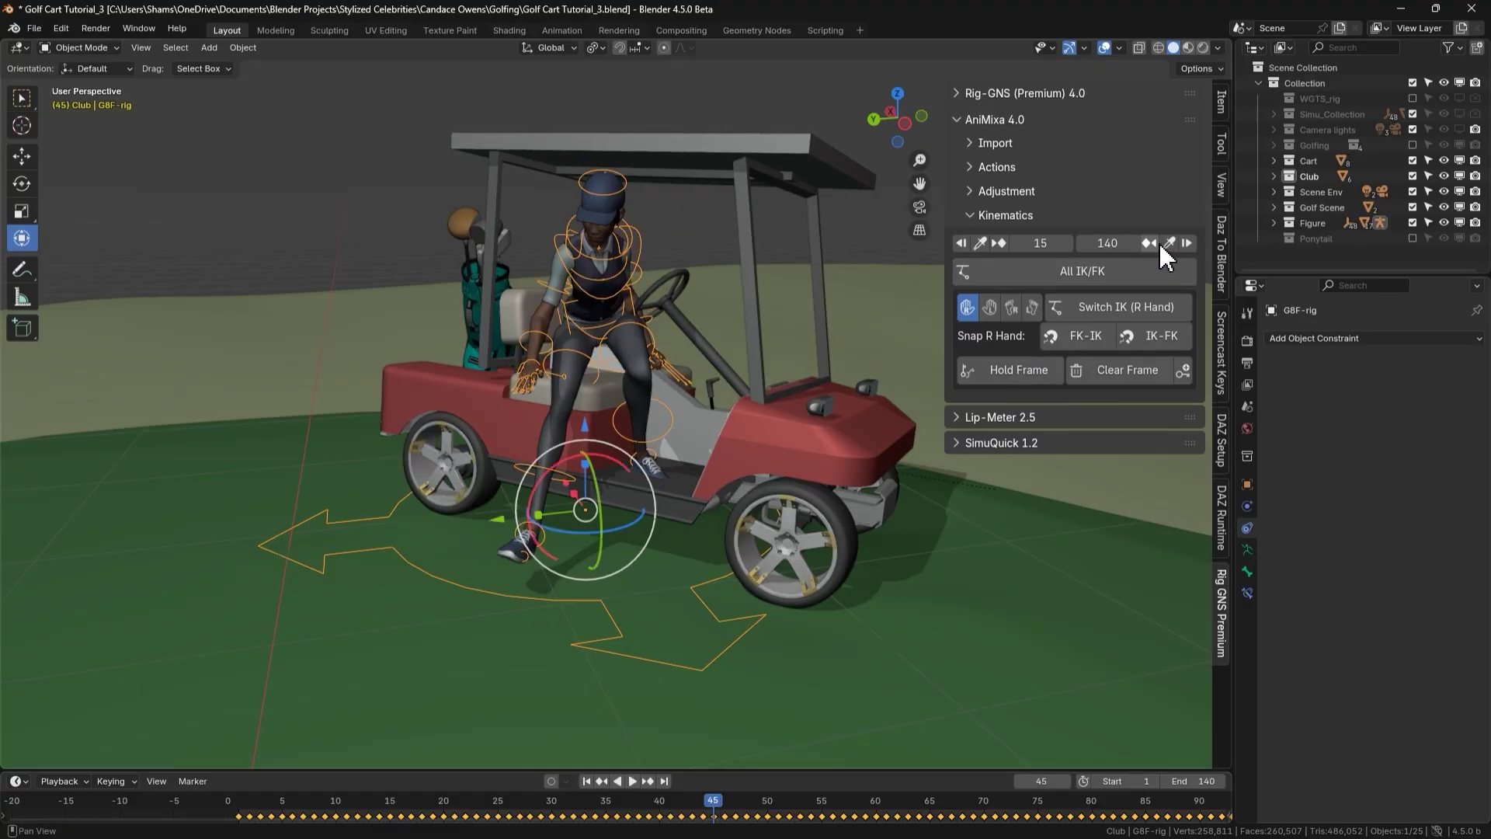
pyautogui.click(1167, 241)
pyautogui.click(1001, 246)
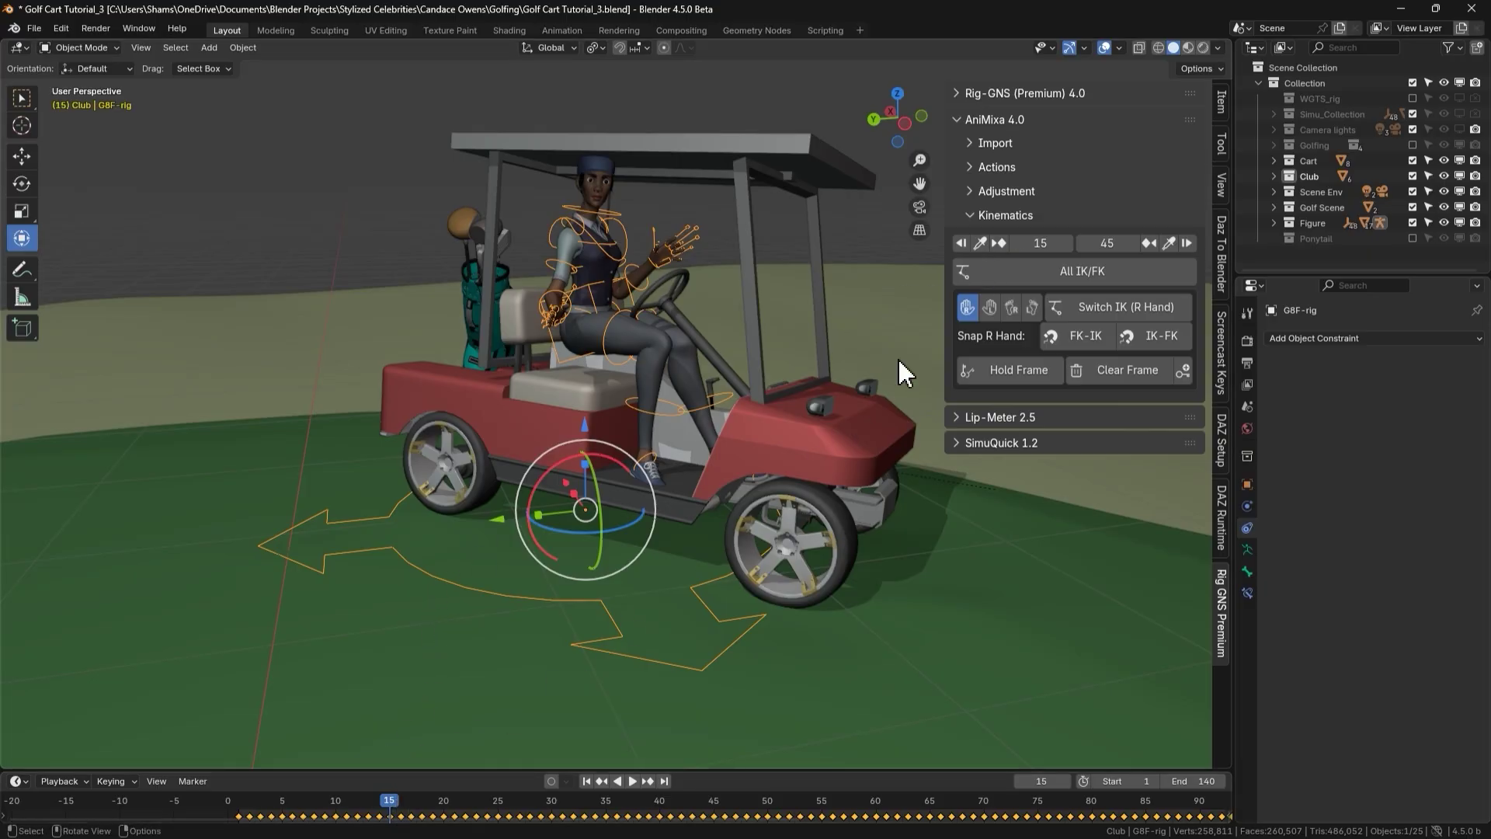
pyautogui.click(1147, 242)
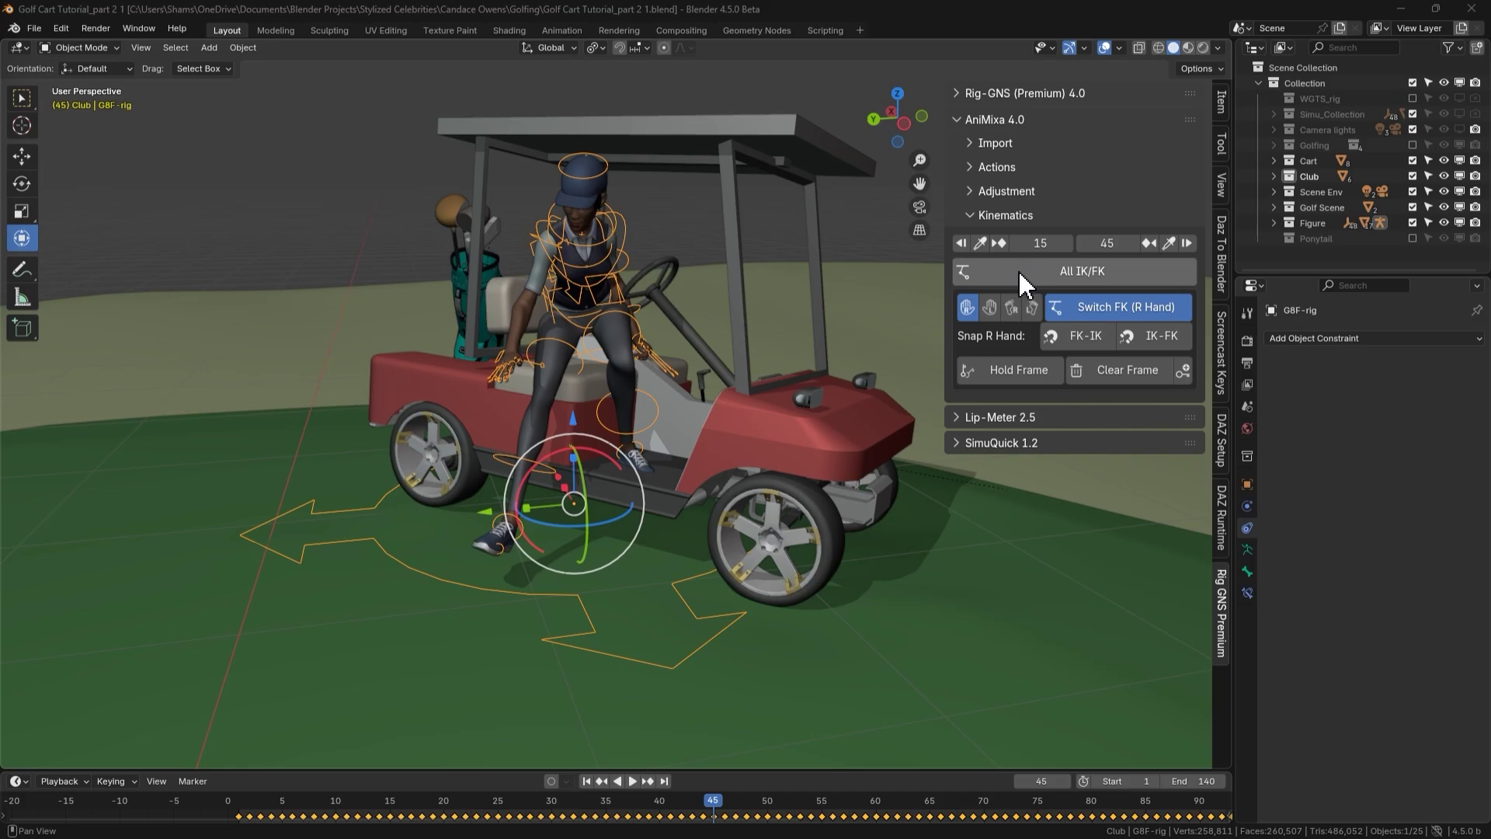
# Try the all-limb IK/FK switch and examine the IK/FK state of each hand and leg in turn
pyautogui.click(1091, 273)
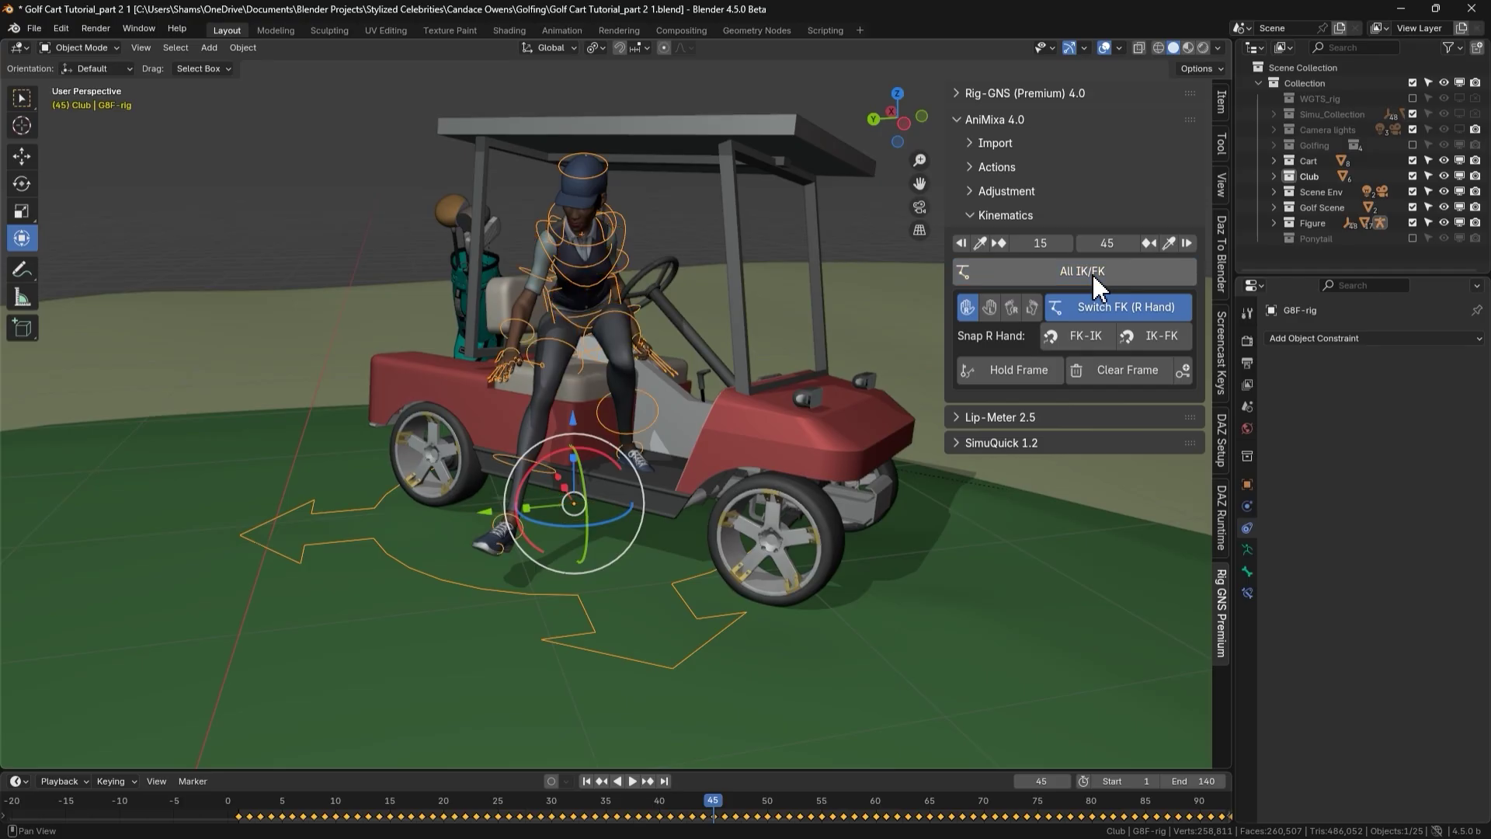
pyautogui.click(990, 309)
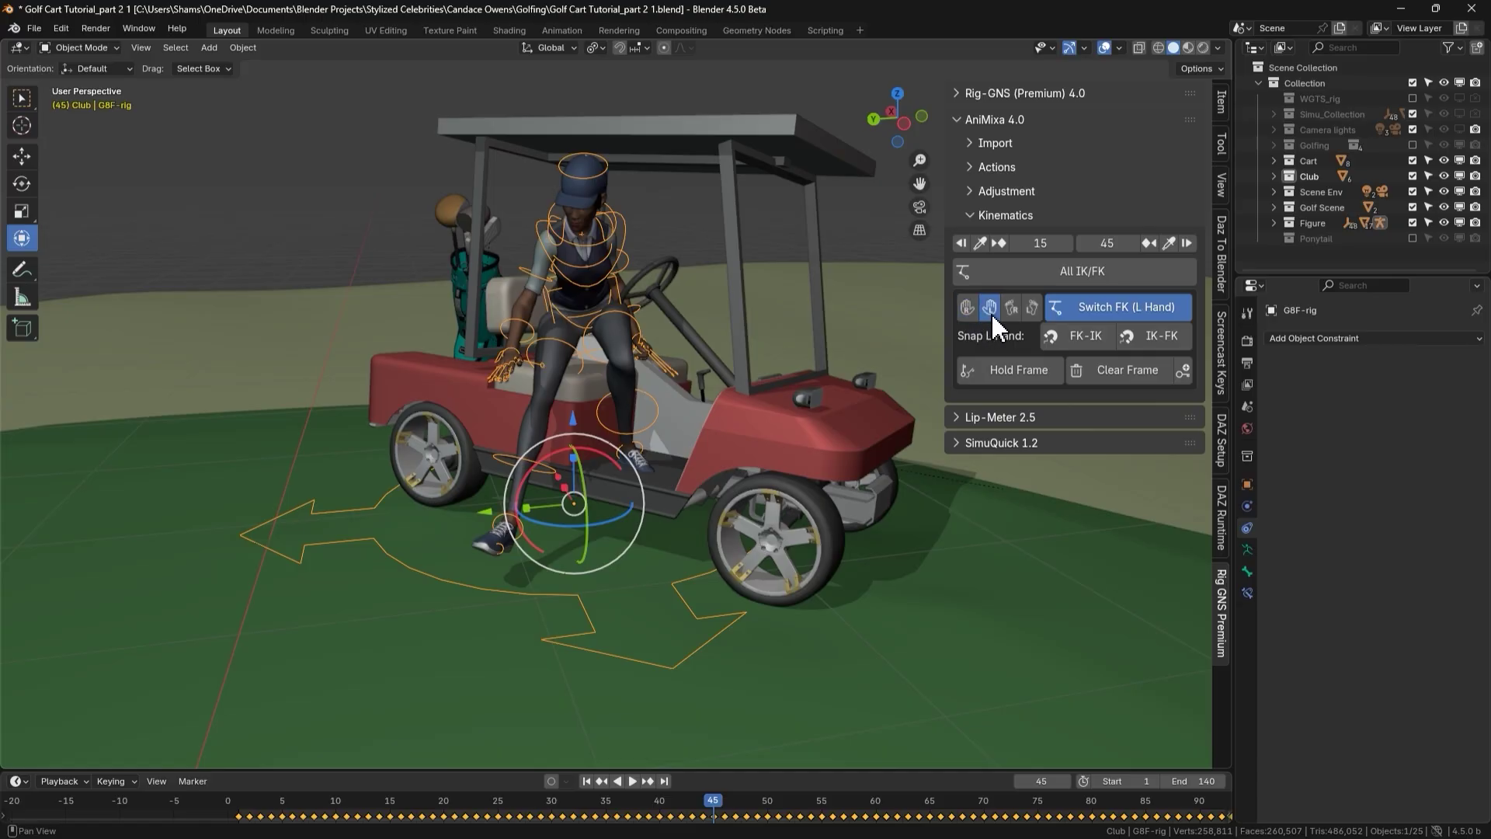
pyautogui.click(1010, 310)
pyautogui.click(1031, 309)
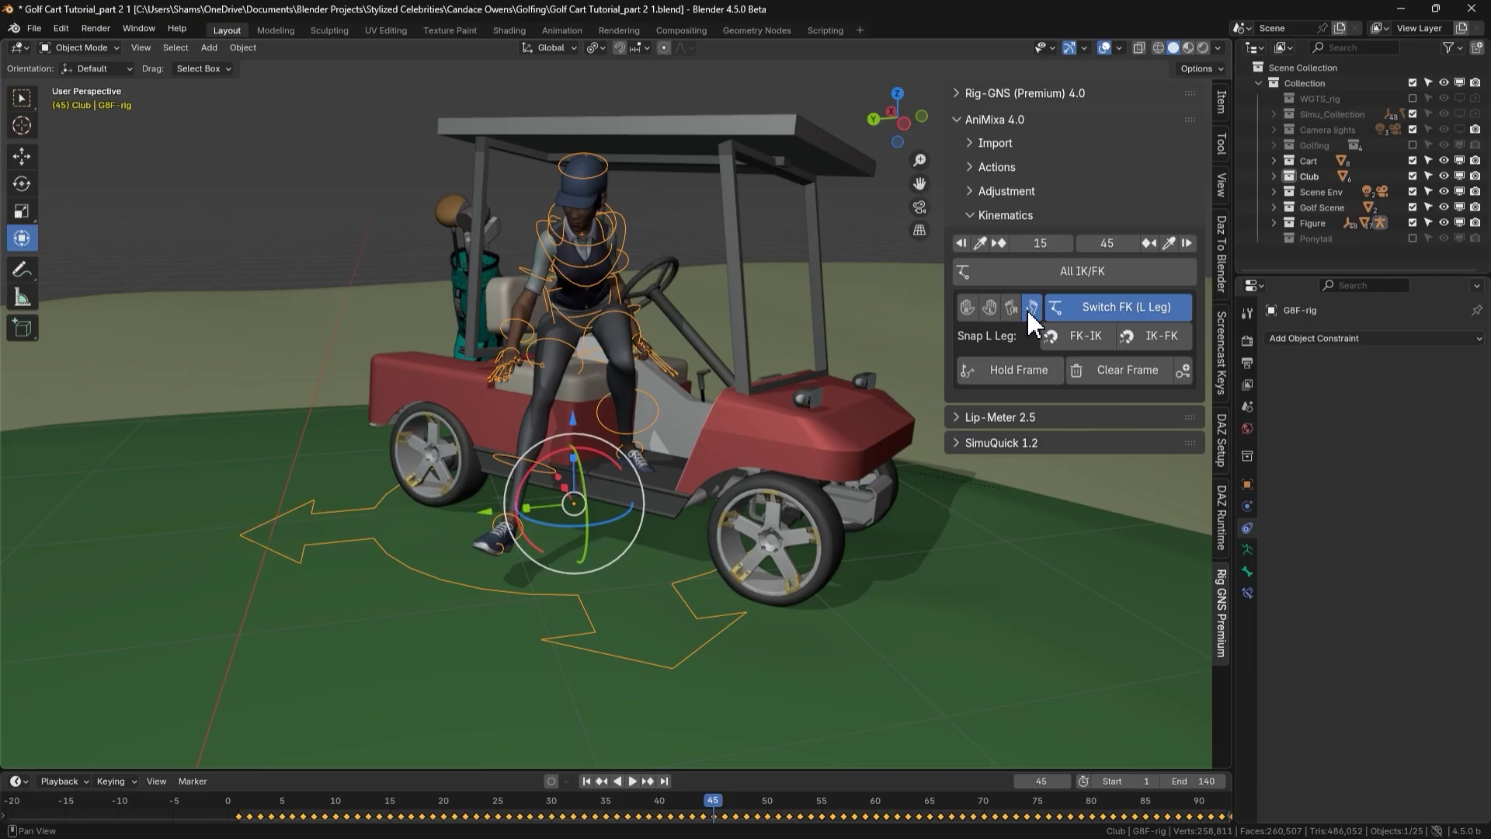
pyautogui.click(969, 309)
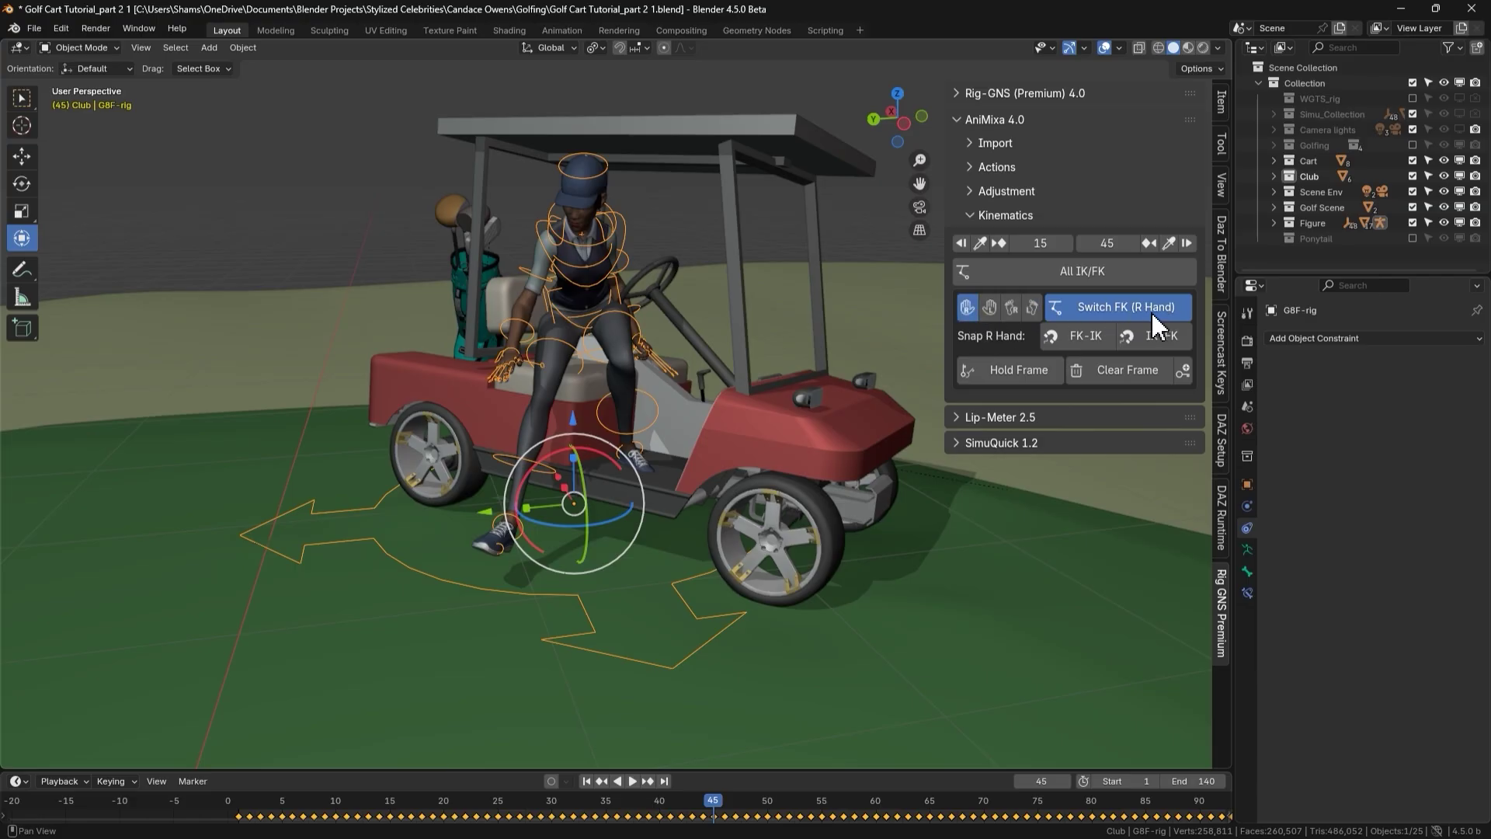
pyautogui.click(996, 310)
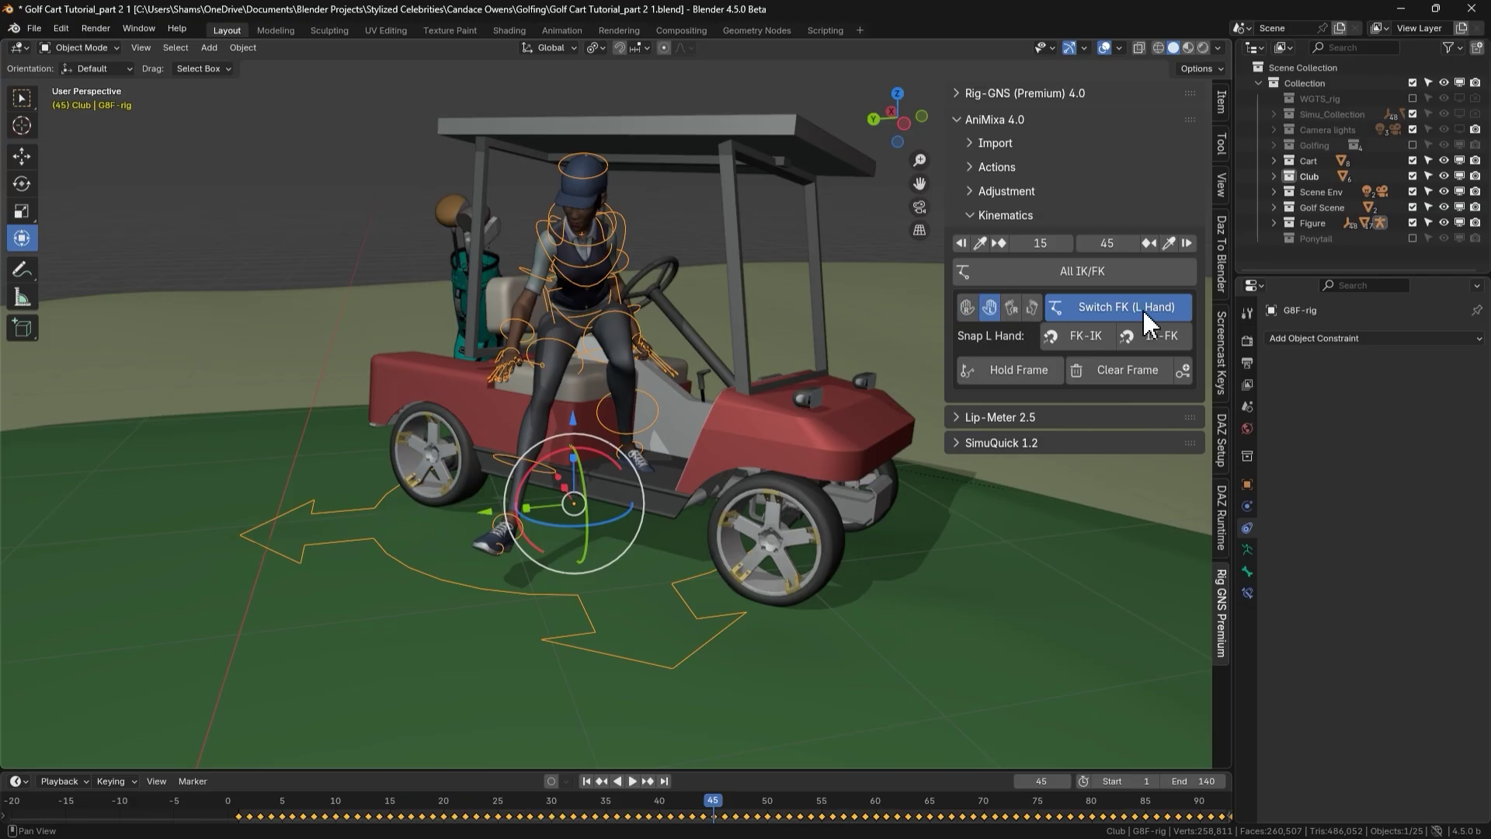
pyautogui.click(1009, 309)
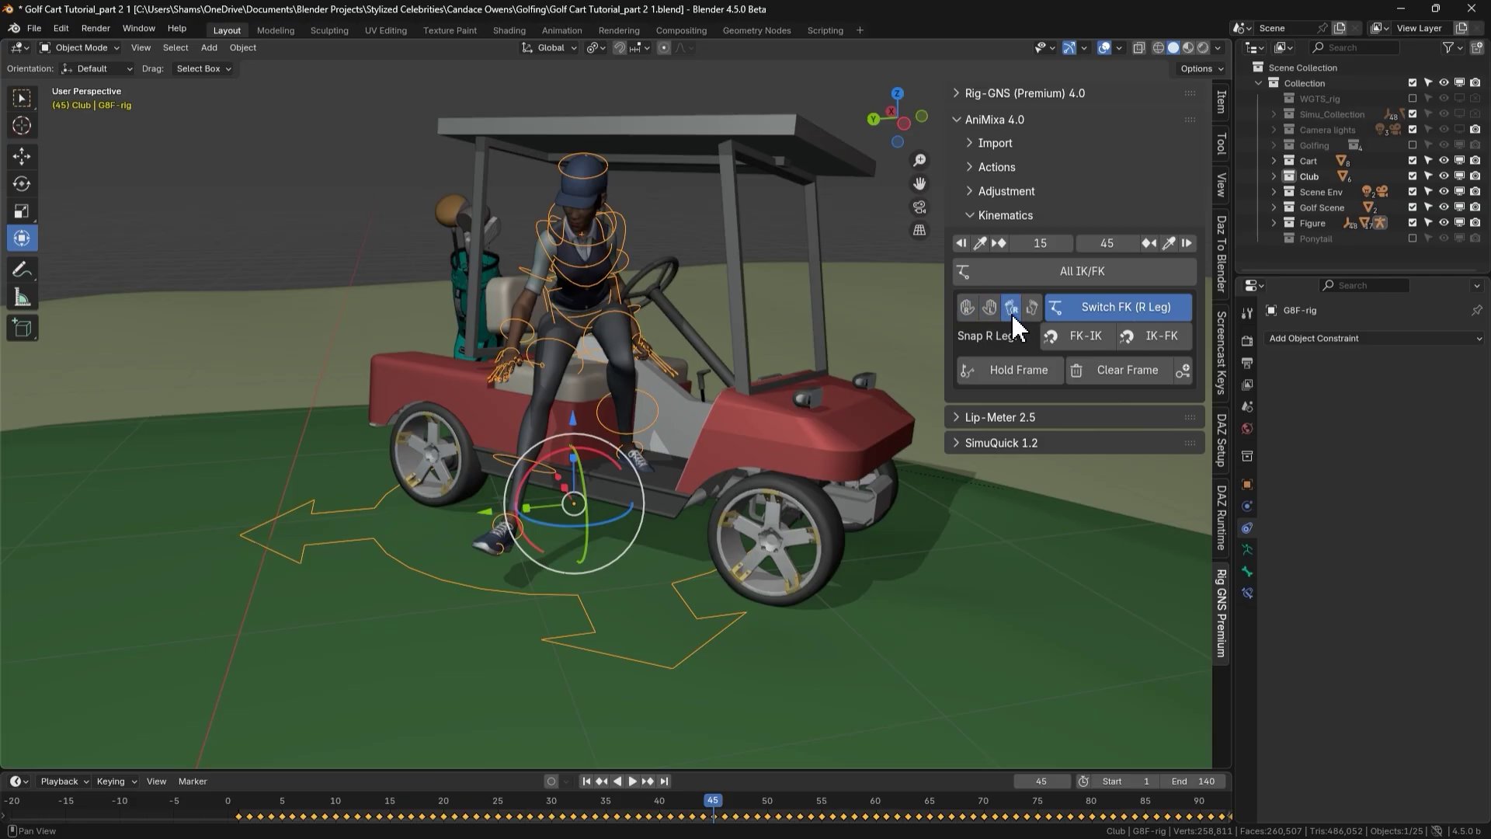
pyautogui.click(1031, 309)
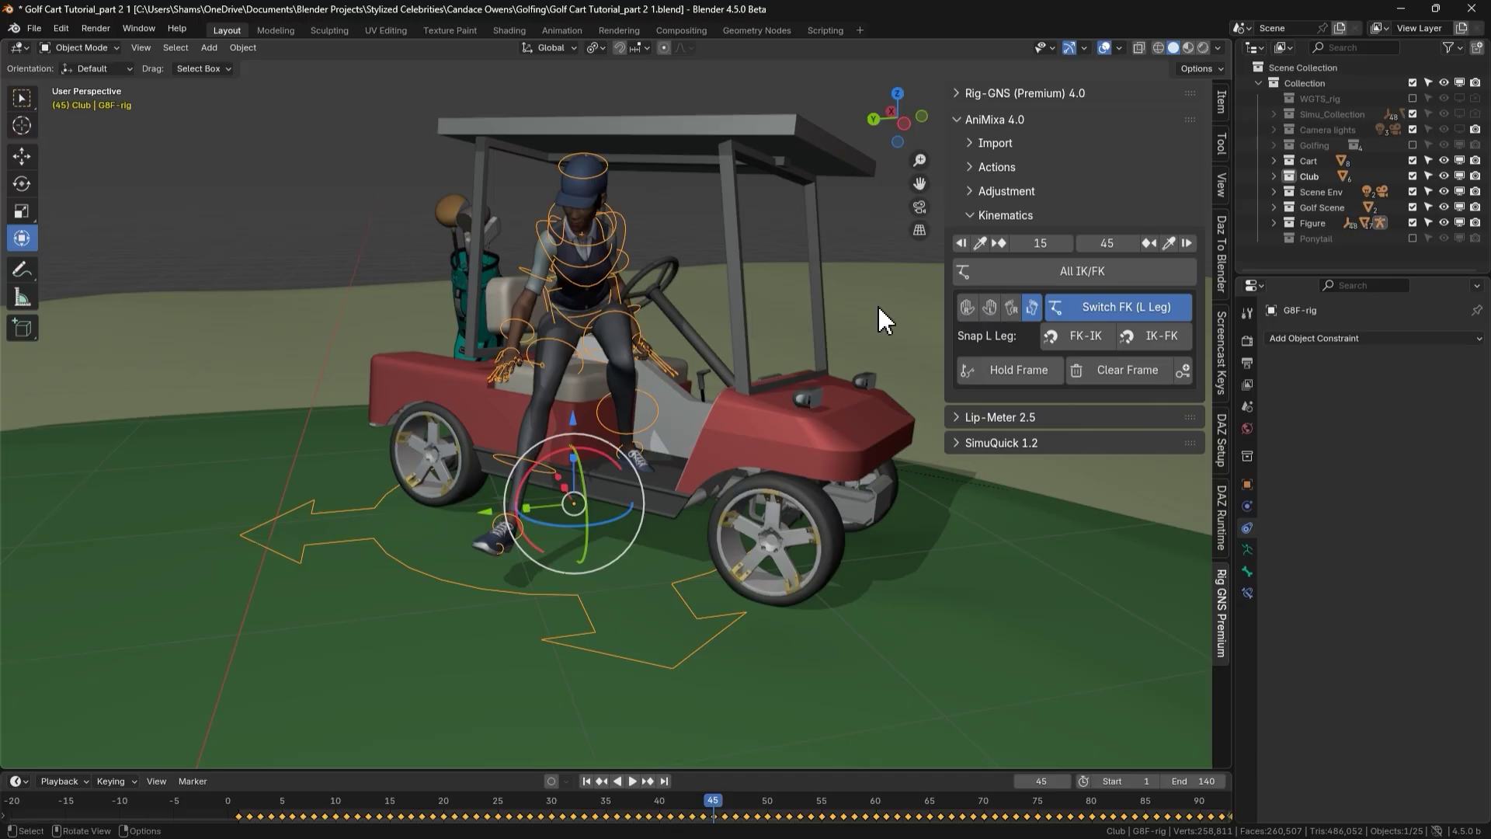
# Put the rig in Pose Mode and select the FK control of the right upper arm
pyautogui.hotkey('ctrl', 'Tab')
pyautogui.click(769, 458)
pyautogui.scroll(8, 542, 283)
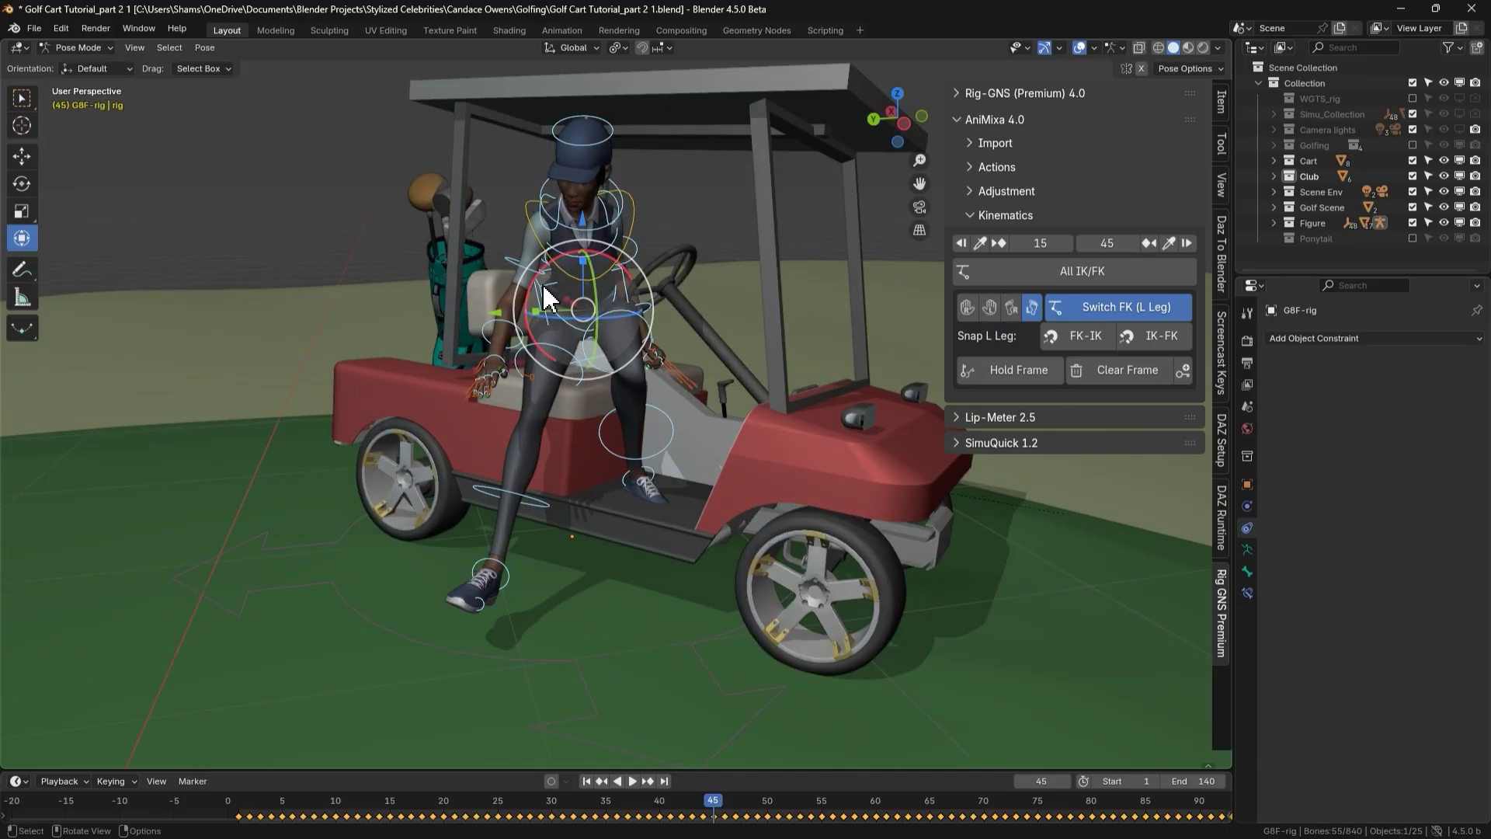
pyautogui.click(483, 235)
pyautogui.moveTo(483, 234)
pyautogui.mouseDown(button='middle')
pyautogui.moveTo(497, 227)
pyautogui.moveTo(458, 231)
pyautogui.moveTo(483, 232)
pyautogui.mouseUp(button='middle')
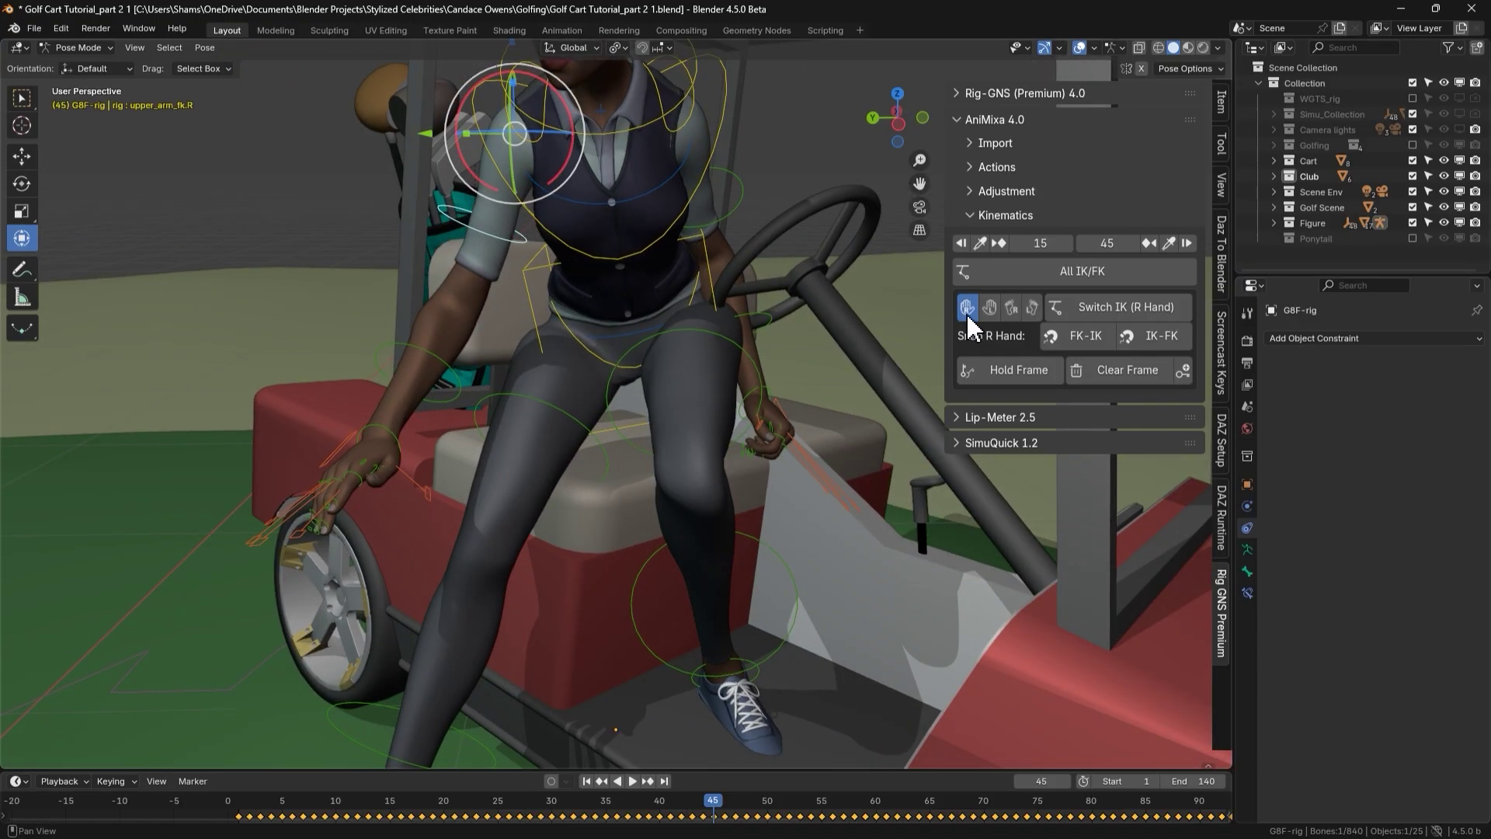
# Select the left upper arm control, switch the left hand to IK and switch it back to FK
pyautogui.click(735, 196)
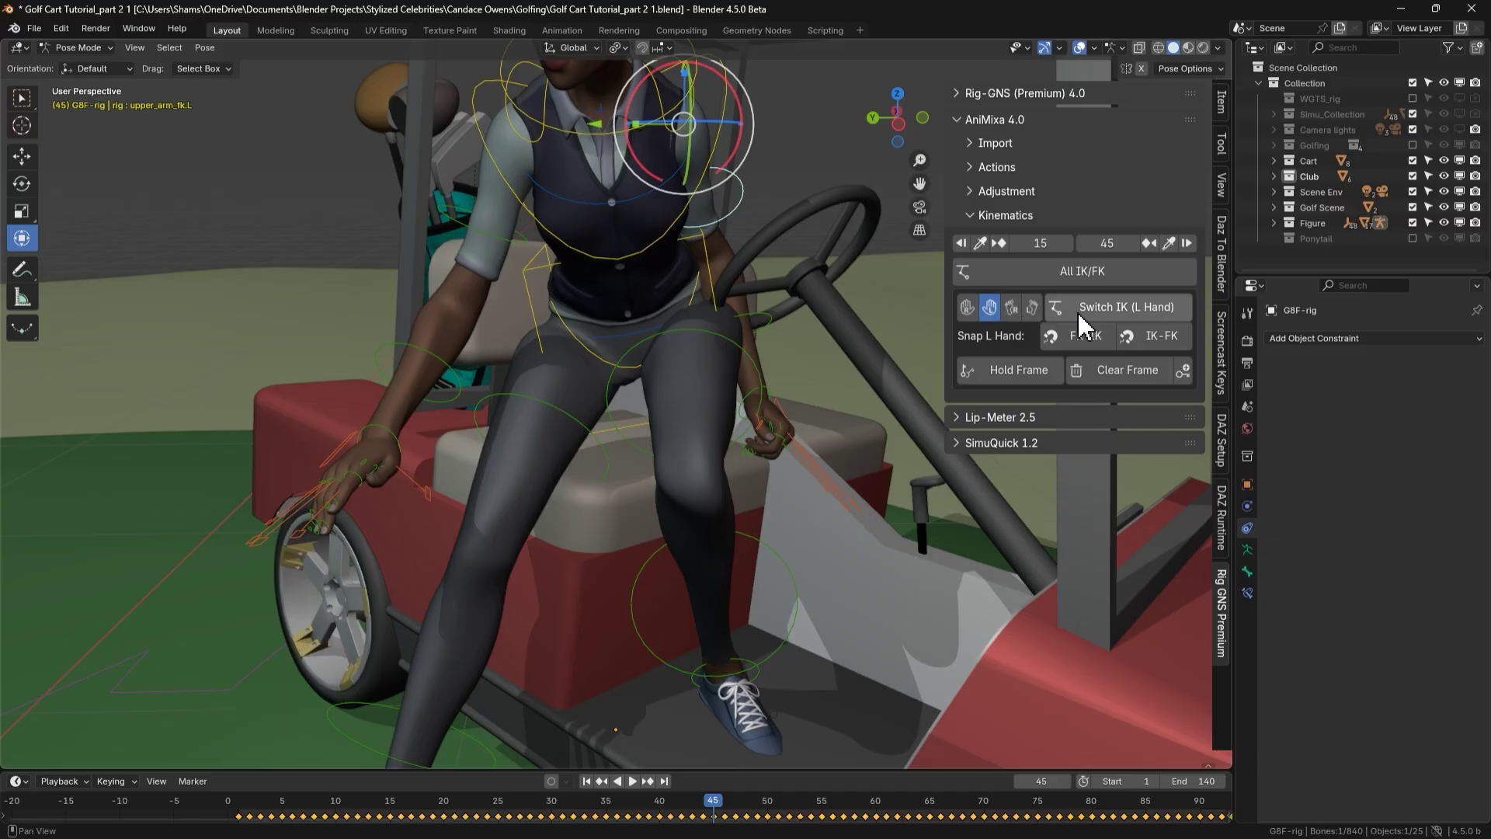
pyautogui.click(1119, 307)
pyautogui.moveTo(836, 201); pyautogui.dragTo(729, 188, button='middle')
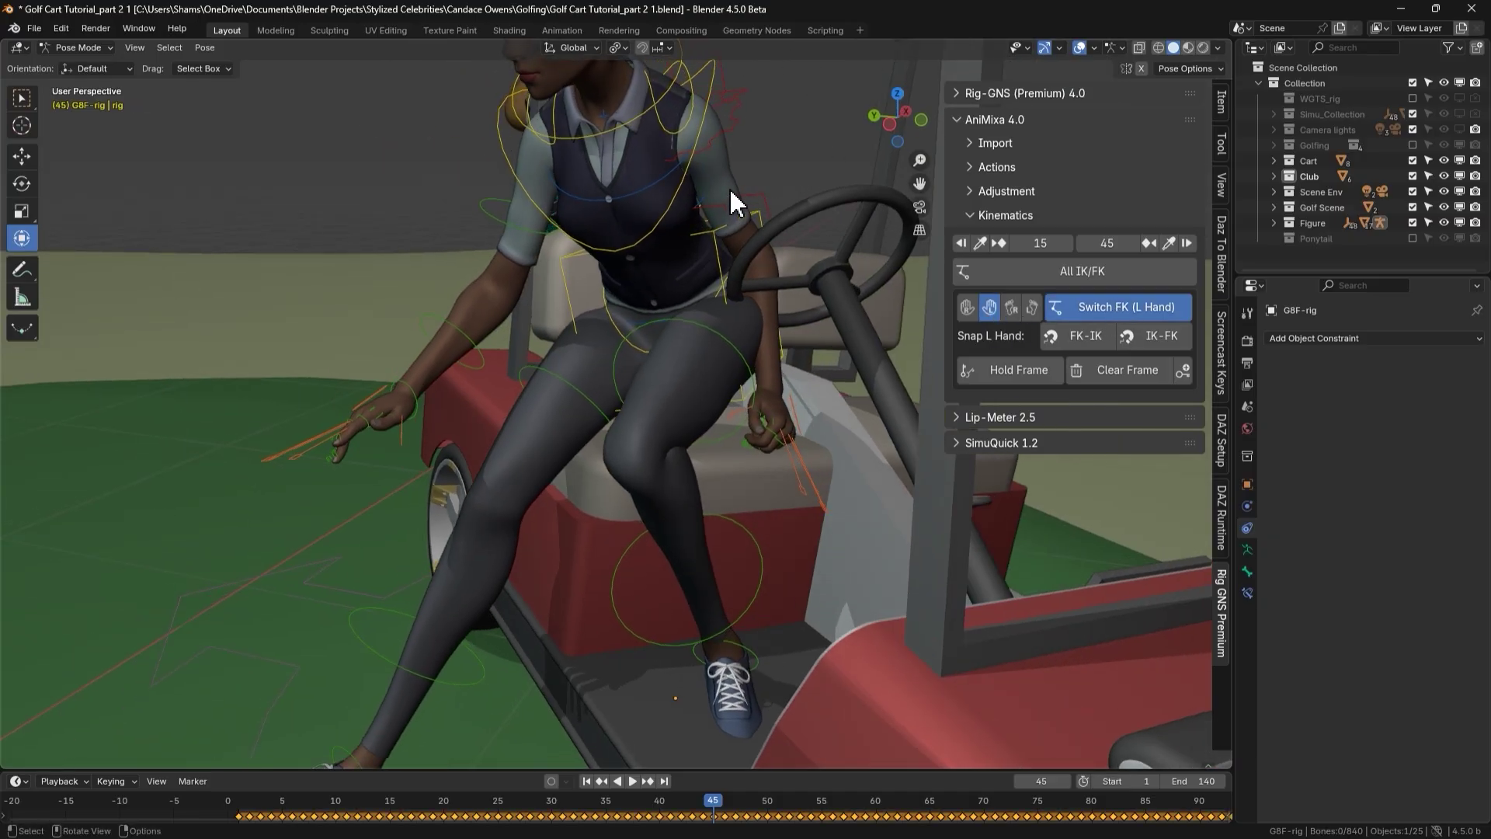
pyautogui.click(1108, 309)
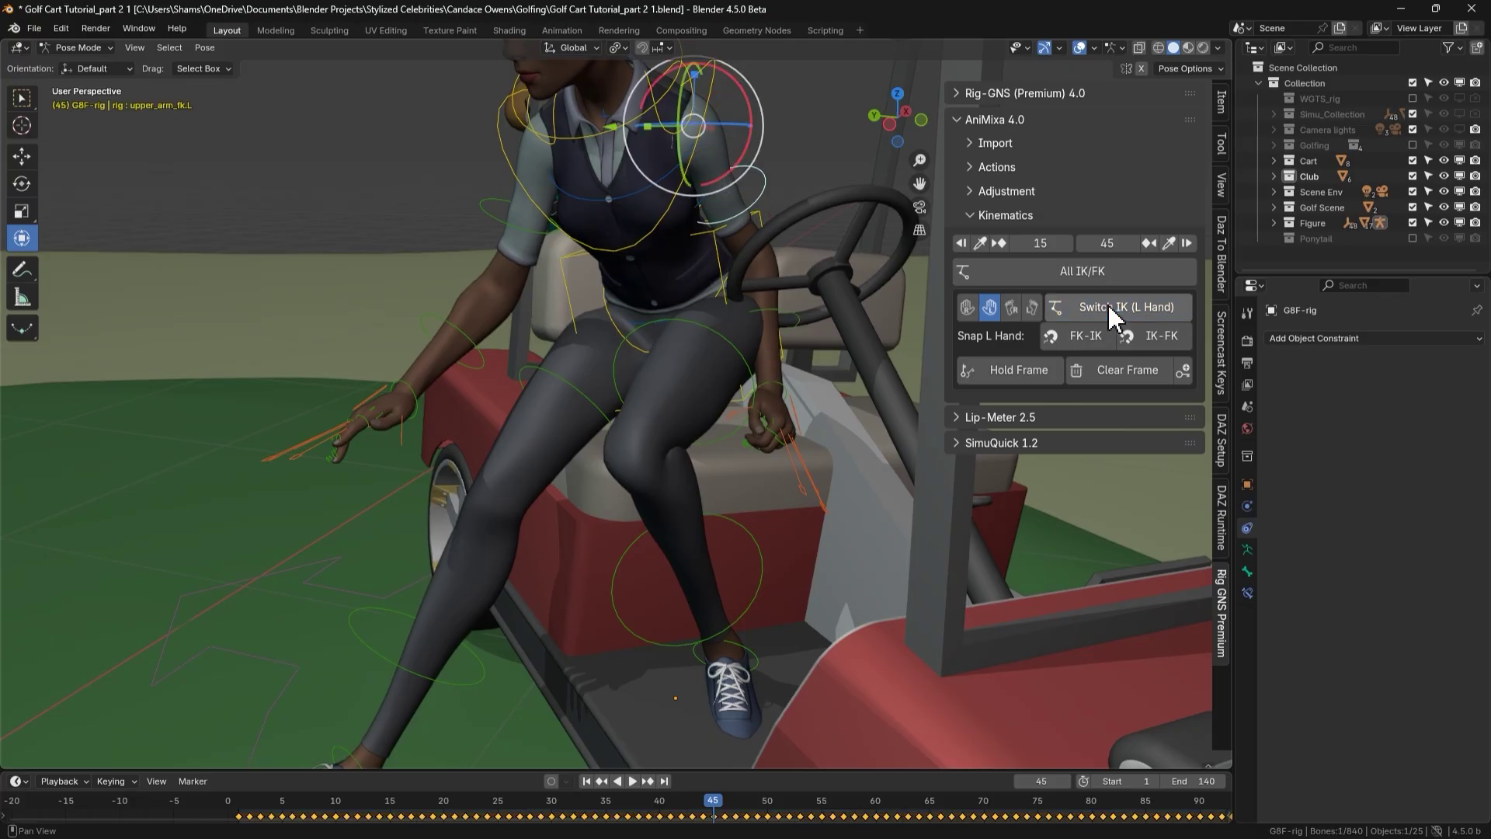
# Select the left shin's FK control, try switching the left leg to IK, and undo the switch
pyautogui.click(757, 591)
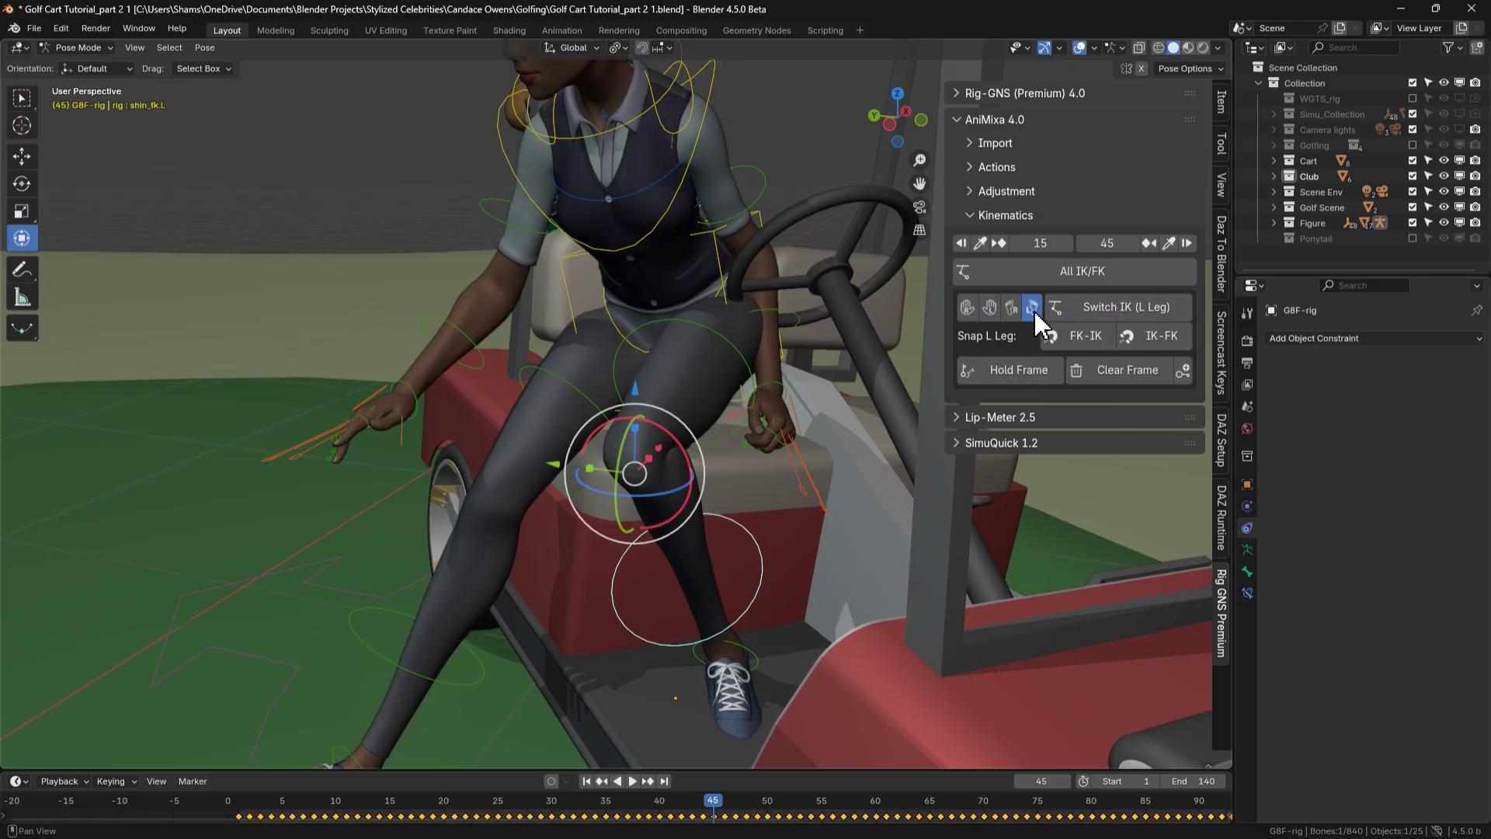
pyautogui.click(1108, 307)
pyautogui.hotkey('ctrl', 'z')
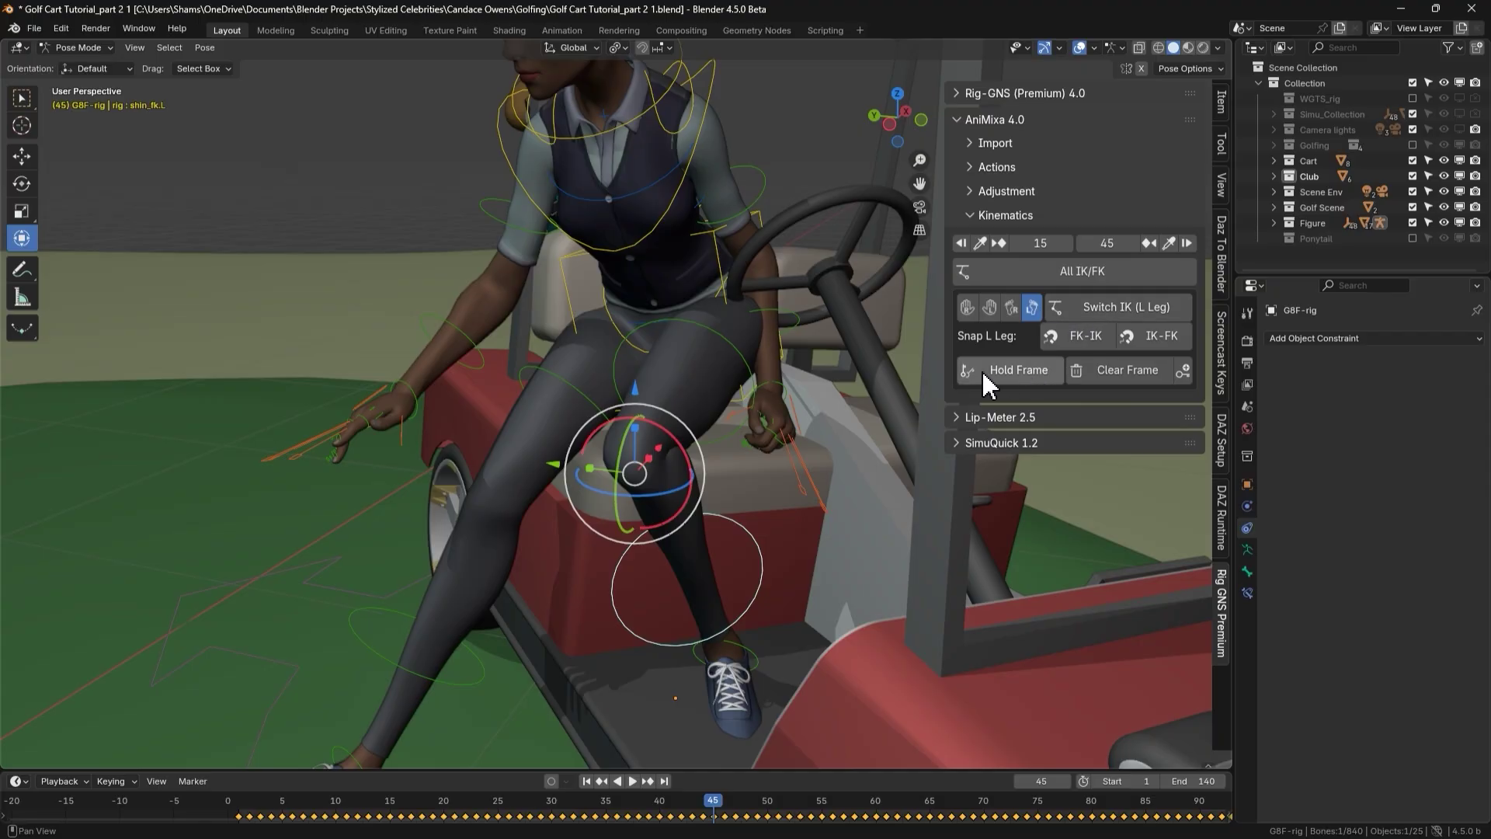
# Play the character's animation from frame 1 in a side view of the cart, and return to the first frame
pyautogui.scroll(-5, 815, 376)
pyautogui.moveTo(798, 375); pyautogui.dragTo(901, 366, button='middle')
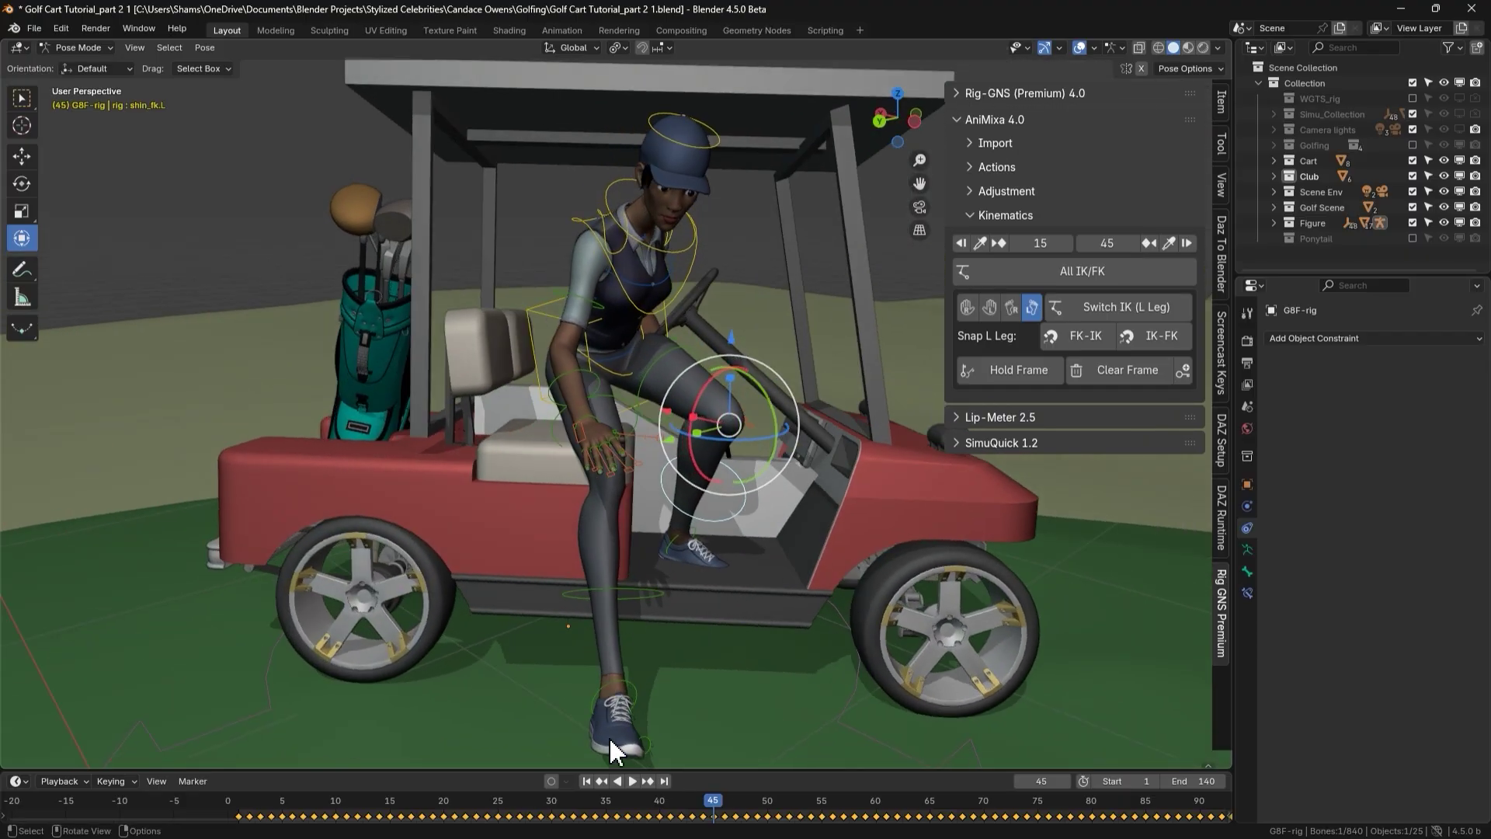
pyautogui.click(586, 781)
pyautogui.press('space')
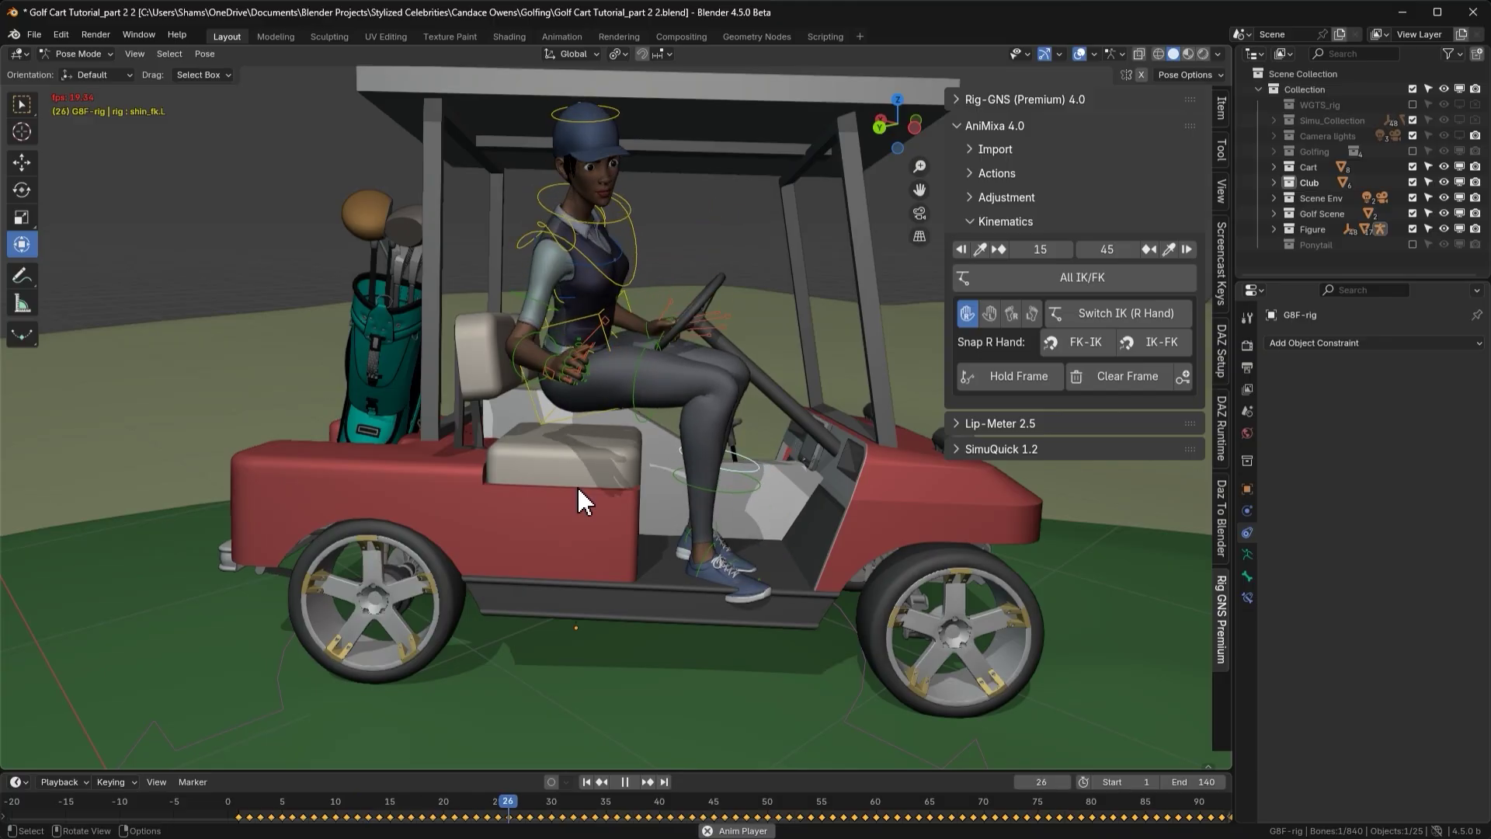
pyautogui.press('space')
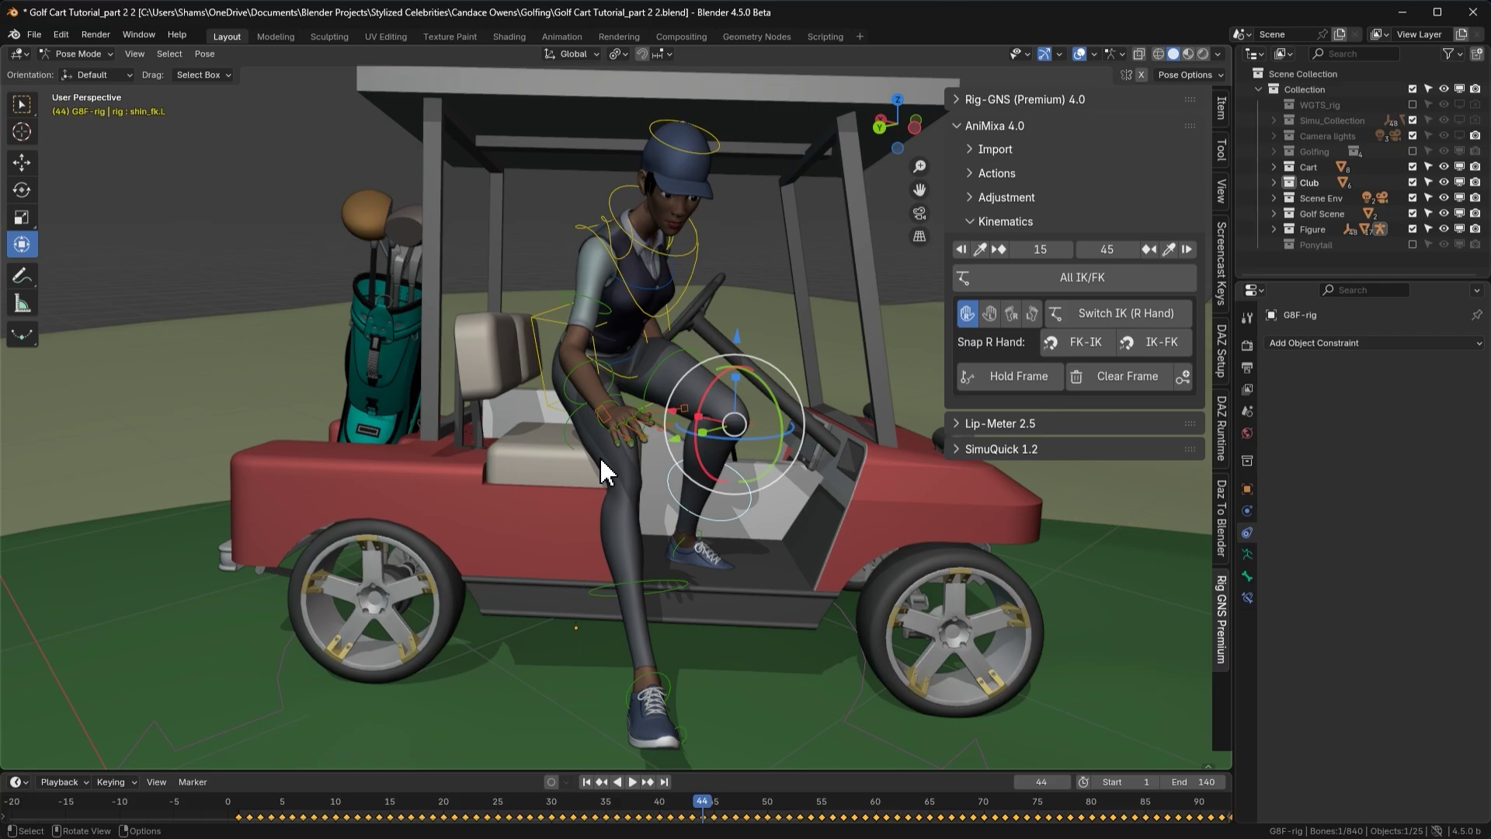
pyautogui.click(587, 782)
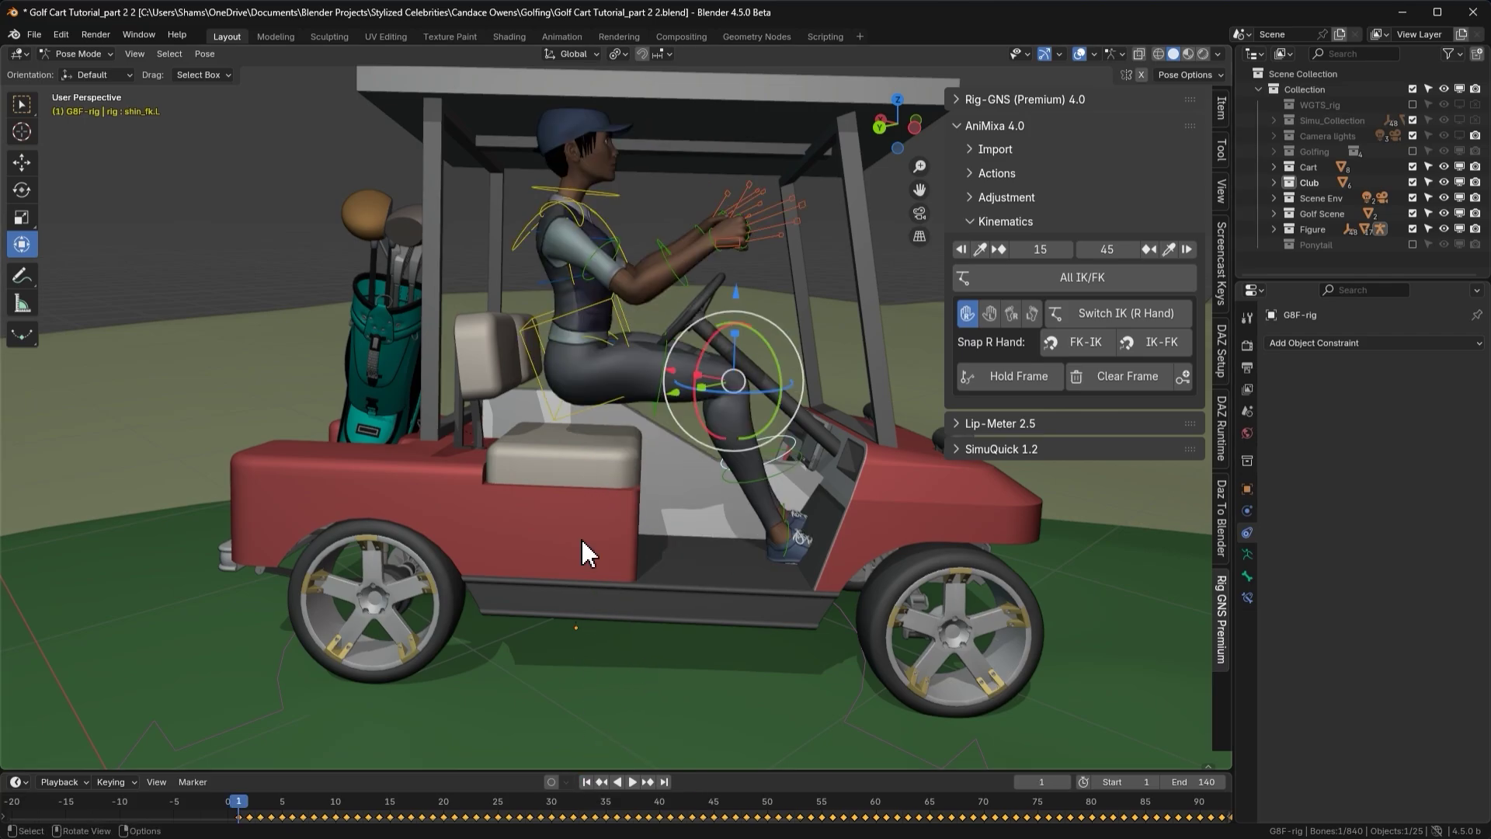
pyautogui.moveTo(580, 458); pyautogui.dragTo(580, 435, button='middle')
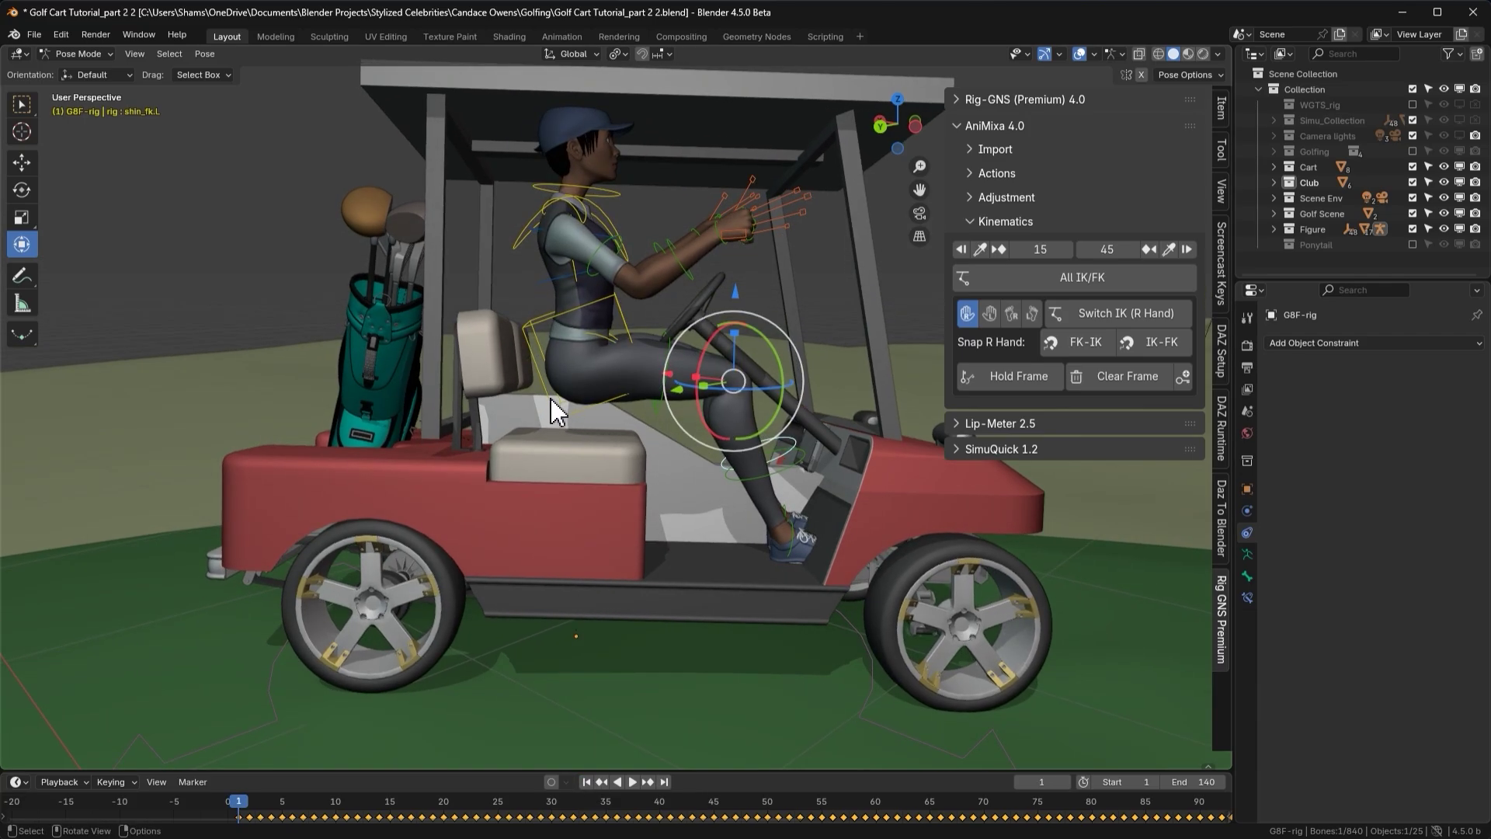
# Select the torso control and try moving it toward the back of the cart, without keeping the move
pyautogui.click(538, 373)
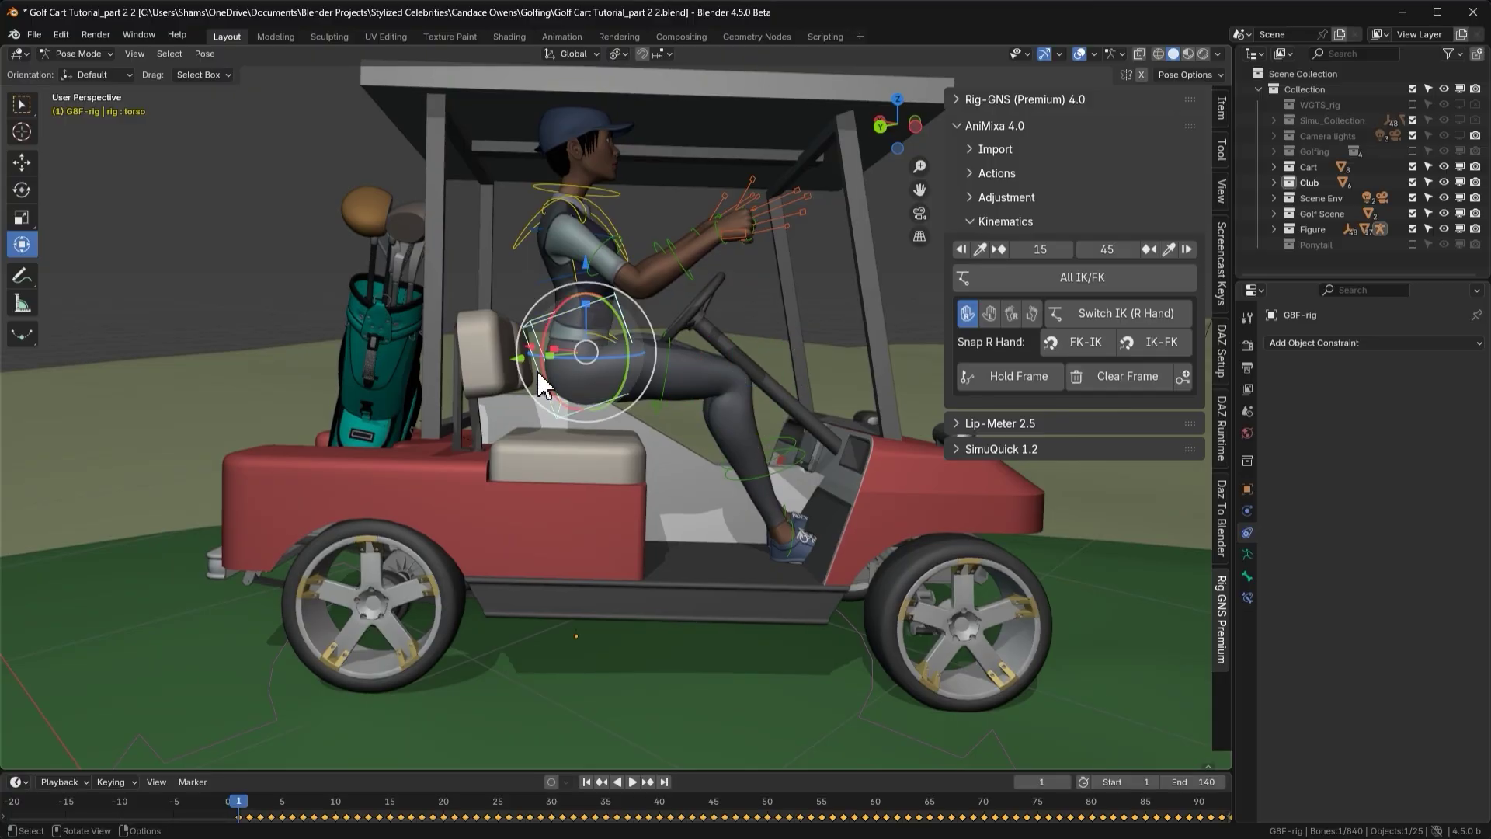
pyautogui.press('g')
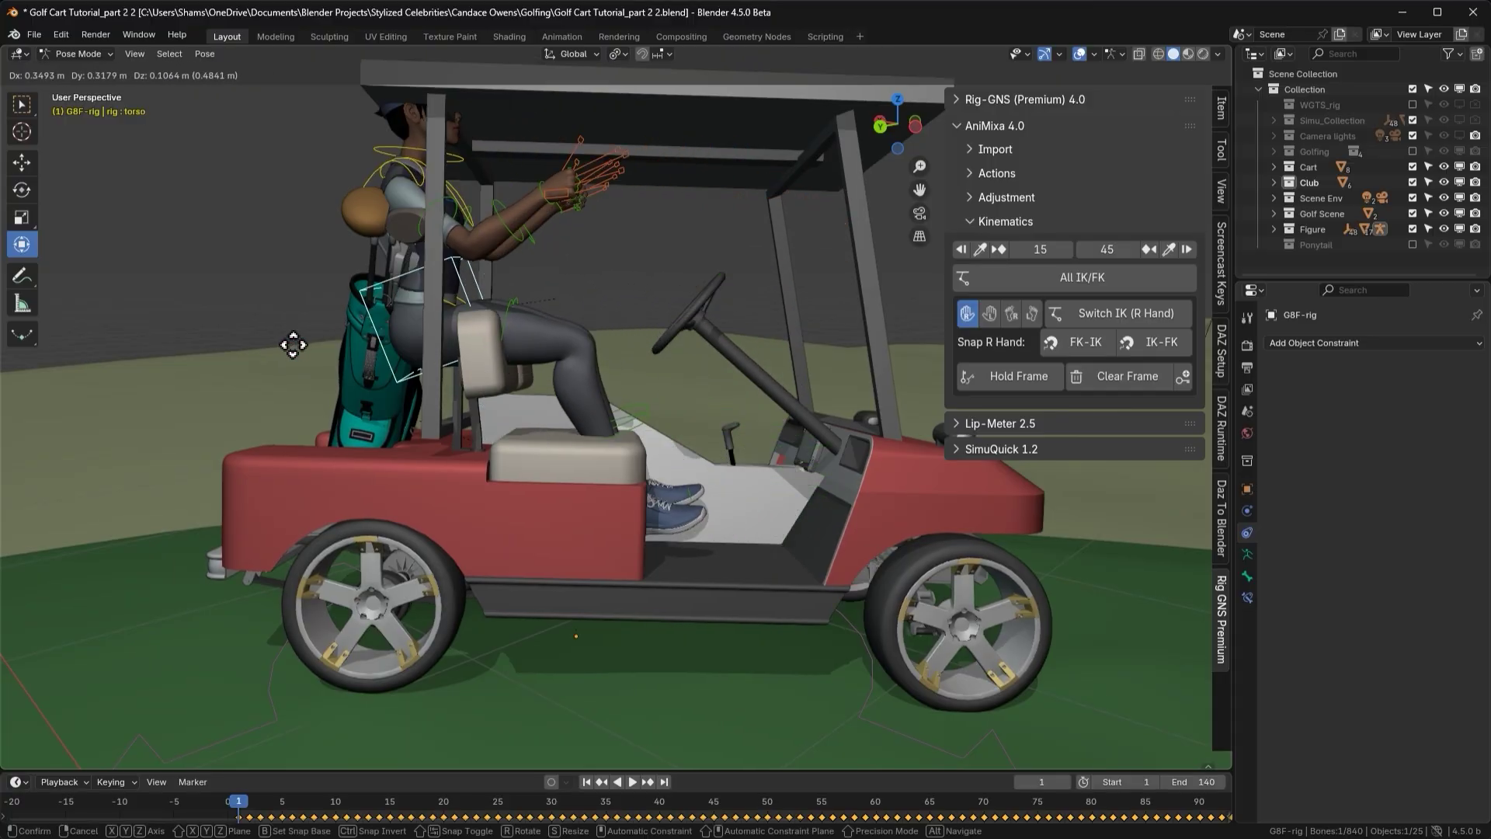
pyautogui.click(528, 371)
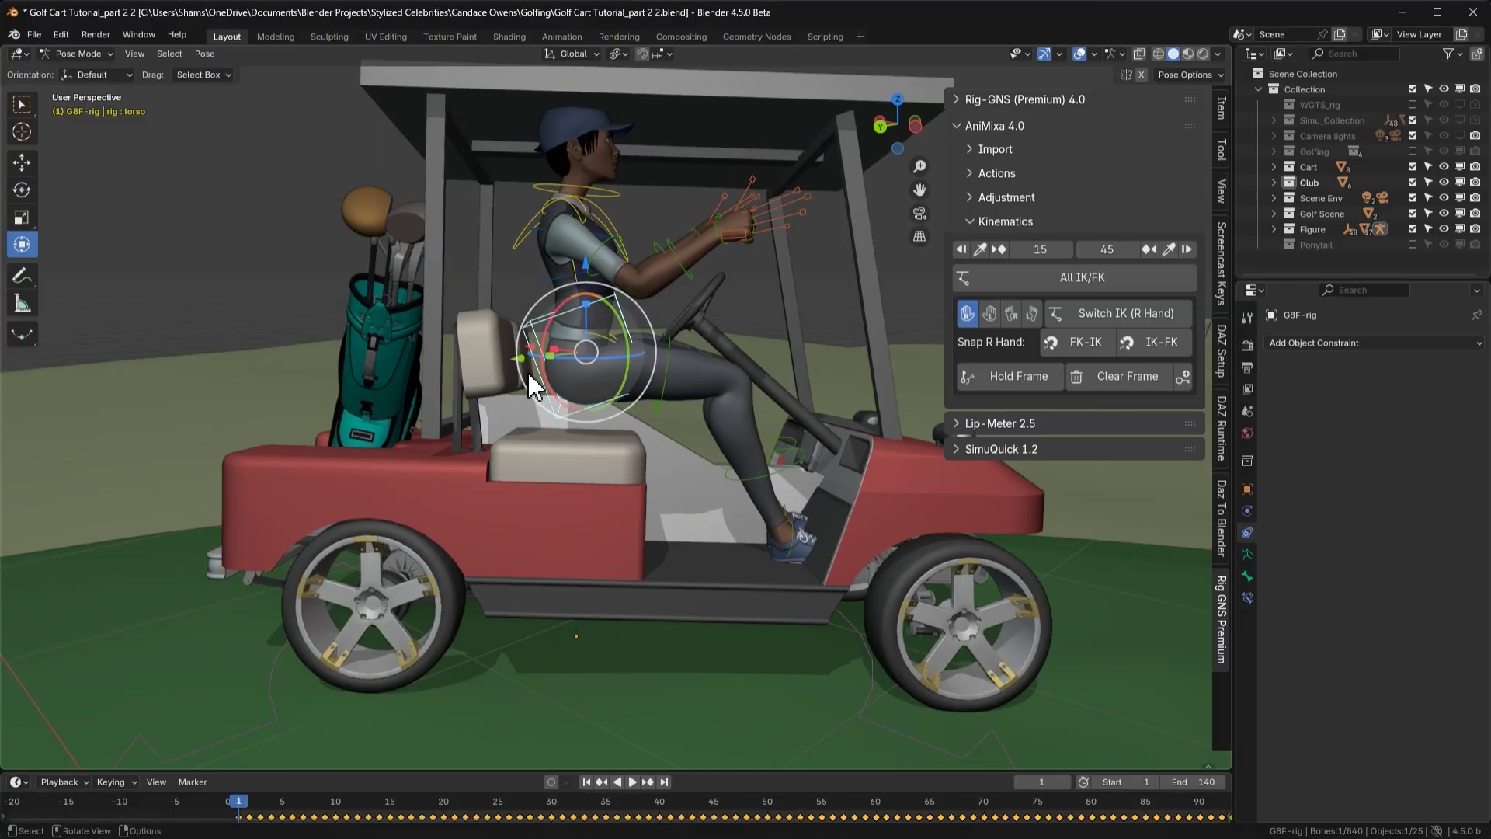
# Try switching all limbs to IK, test-move the torso, switch back to FK, and step the frames to restore the pose
pyautogui.click(1050, 277)
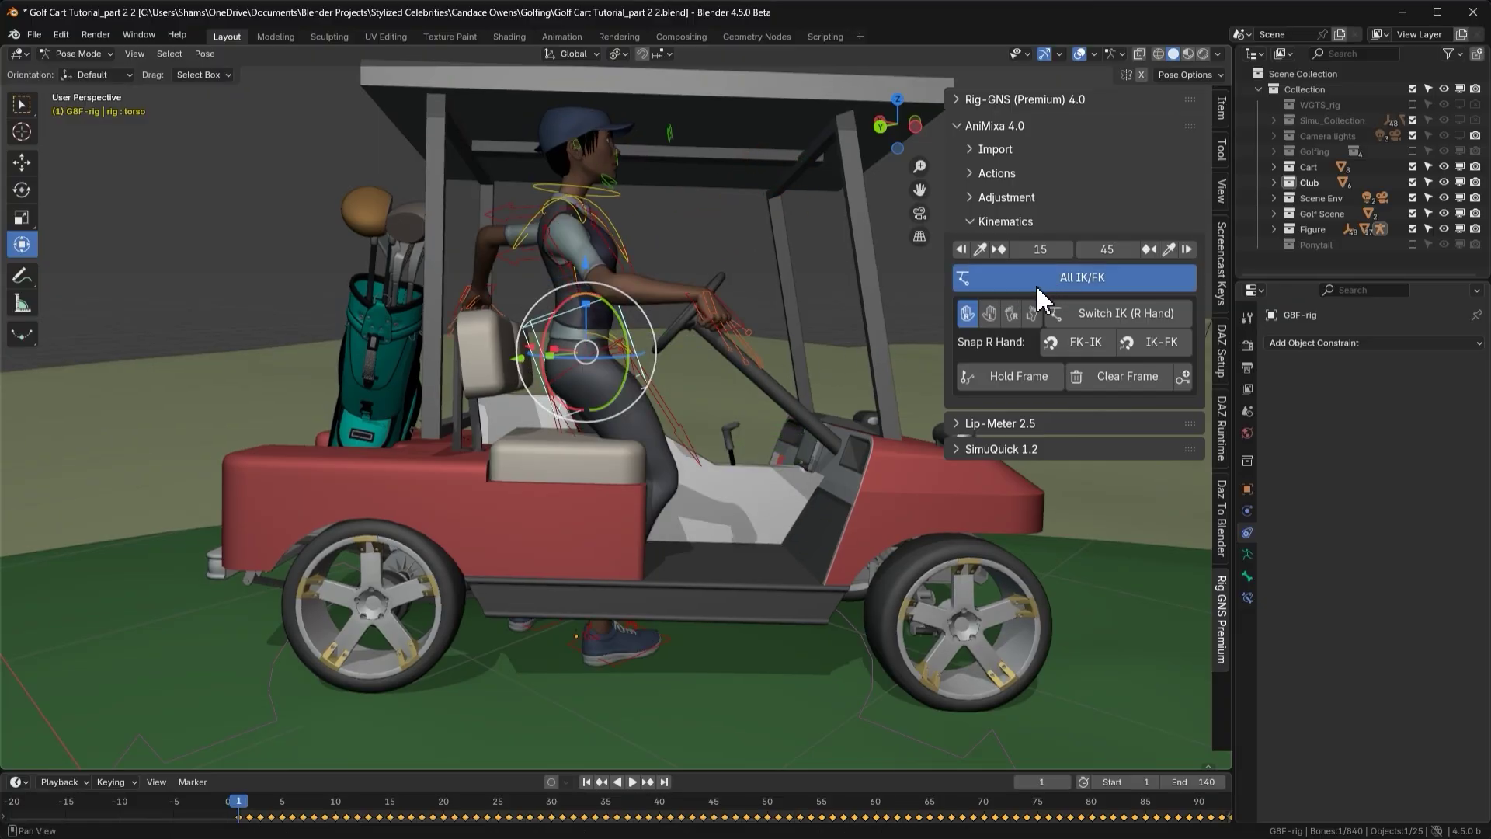
pyautogui.press('g')
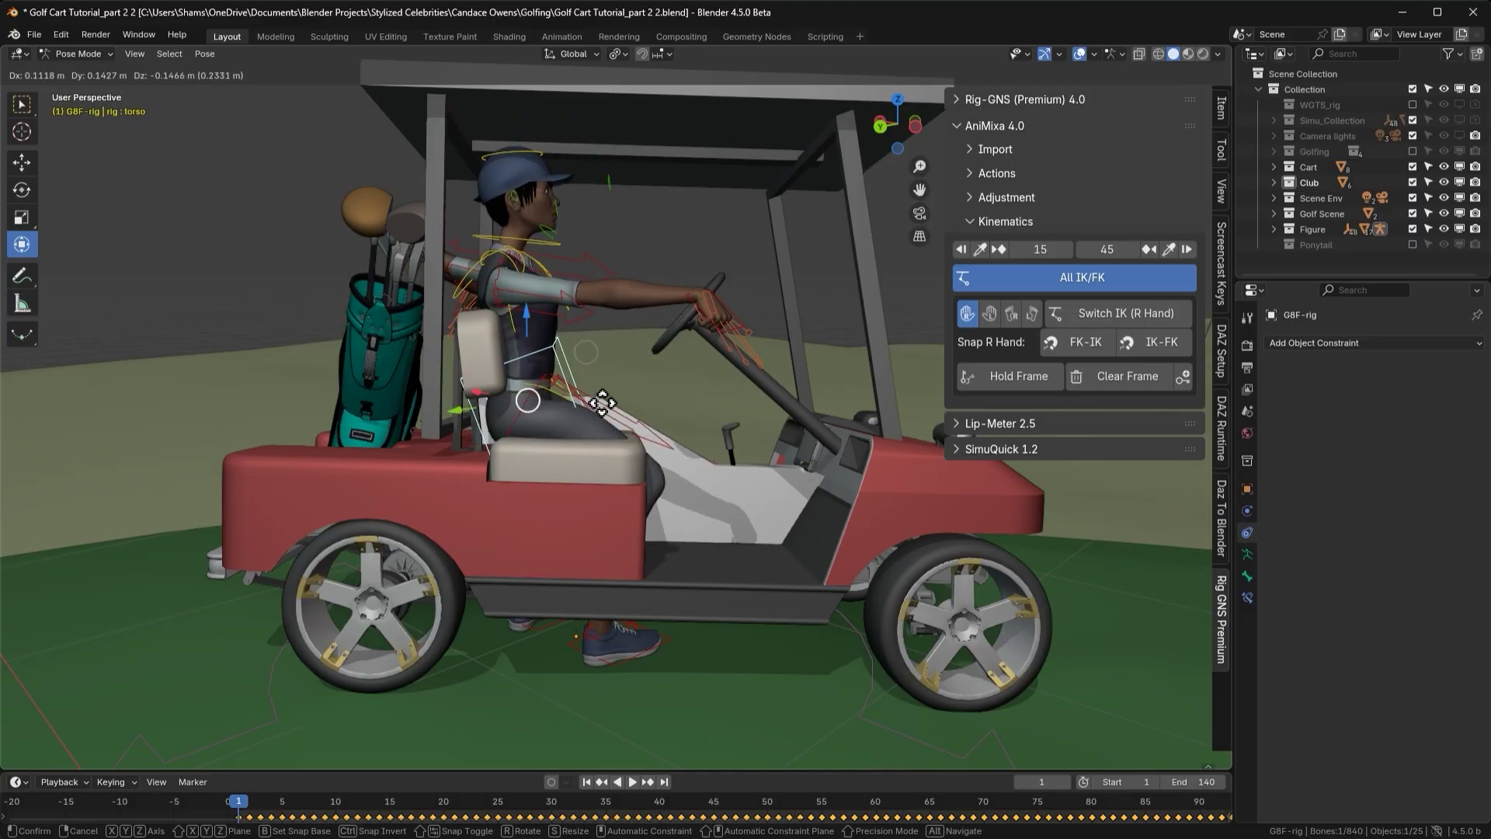
pyautogui.click(575, 374)
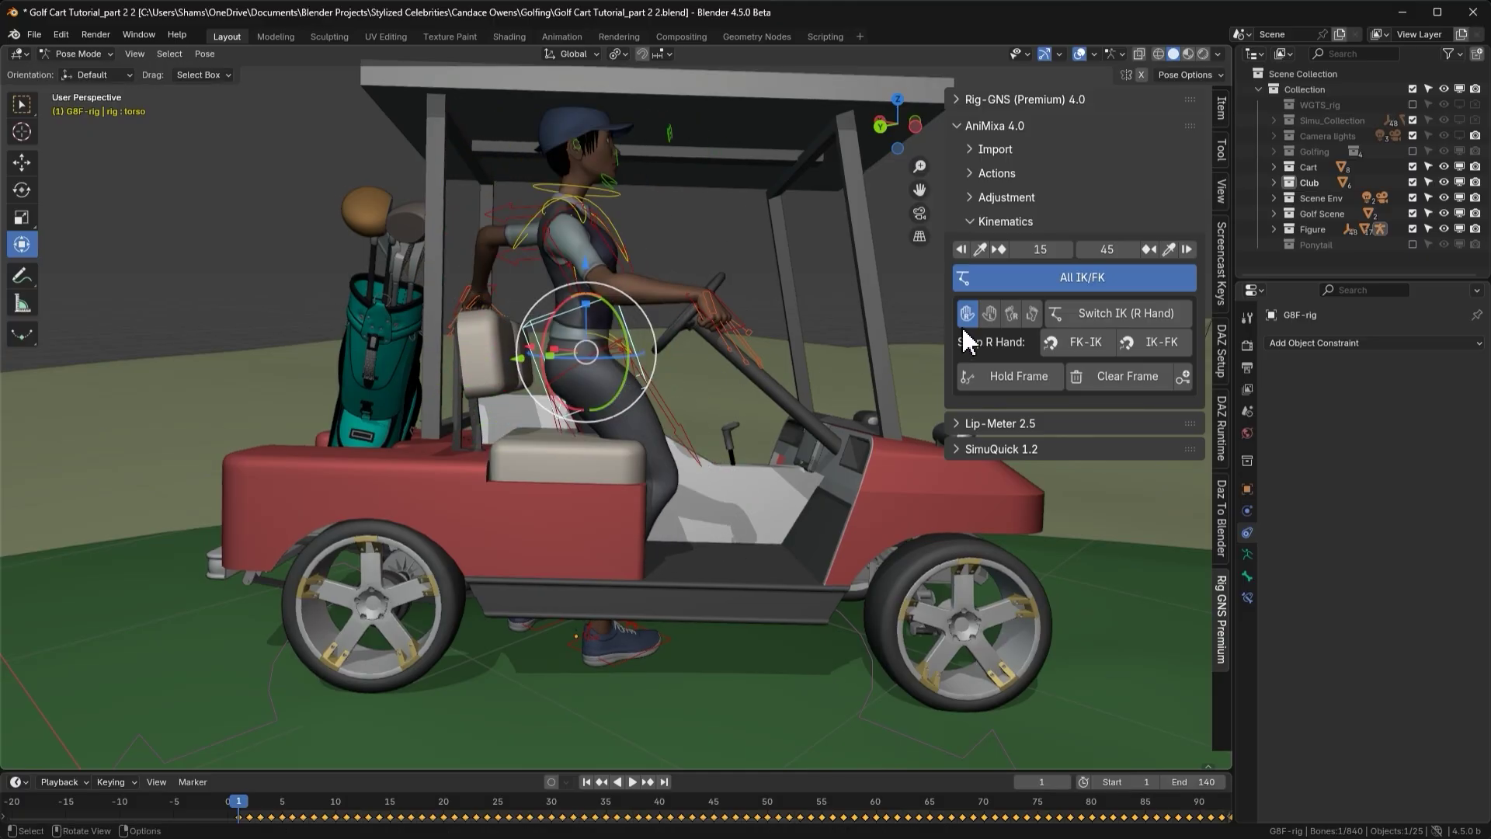
pyautogui.click(1042, 292)
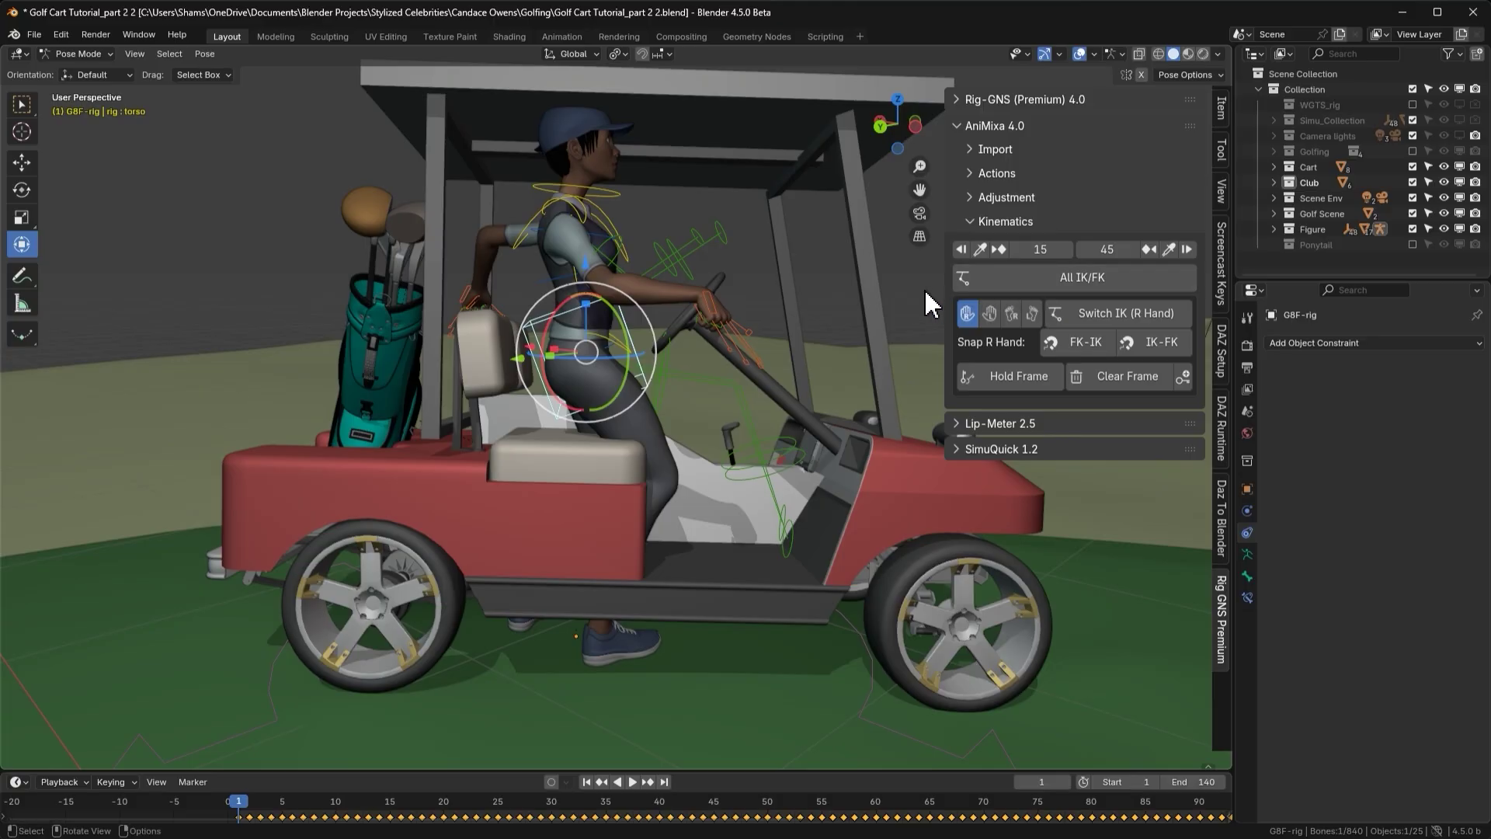
pyautogui.press('Right')
pyautogui.press('Left')
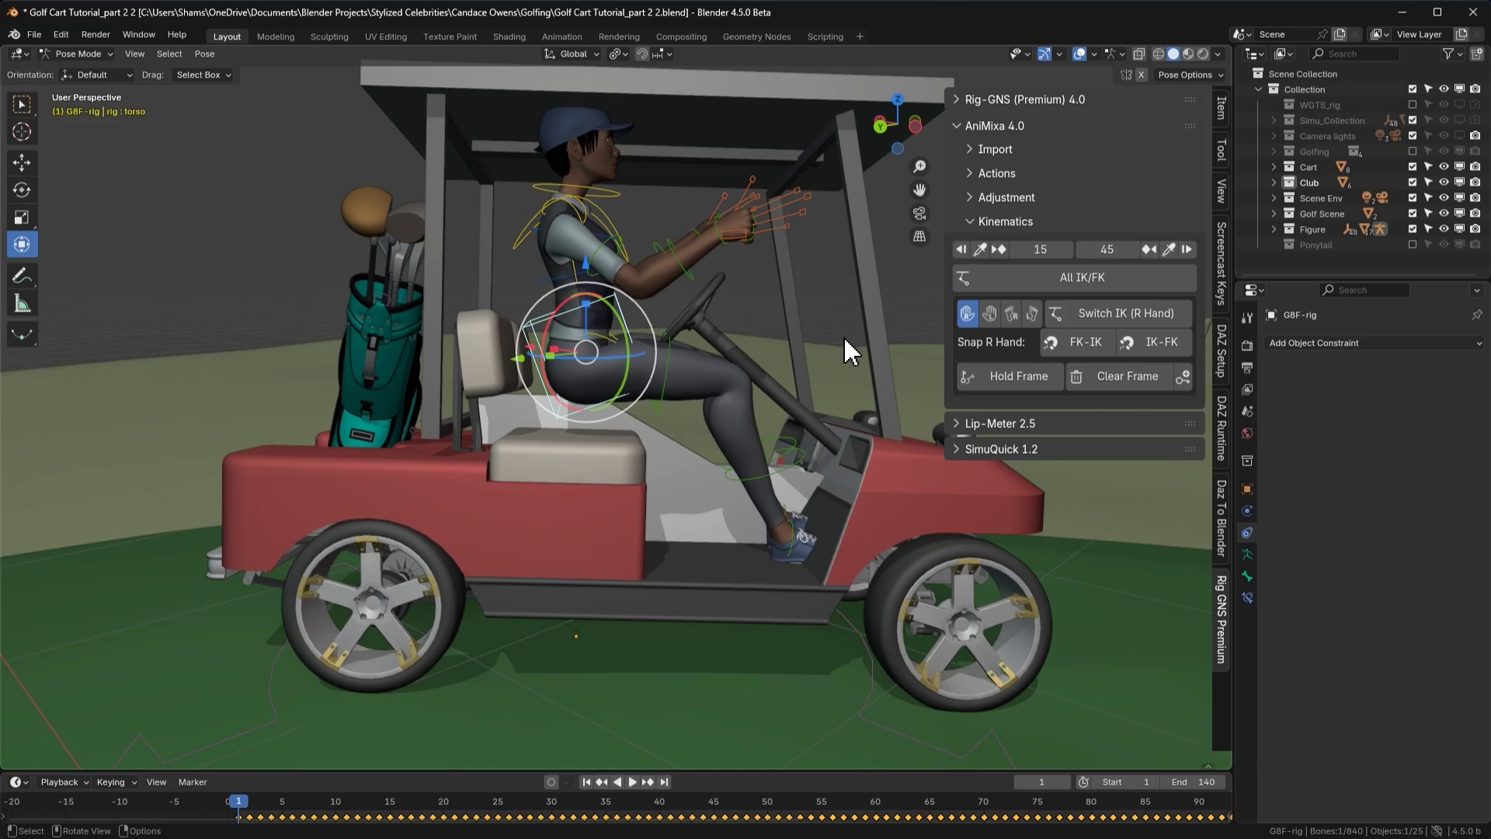
# From the right shin control, snap the right leg's IK to FK for frames 1 to 140 at frame step 1, with the leg on IK
pyautogui.click(780, 468)
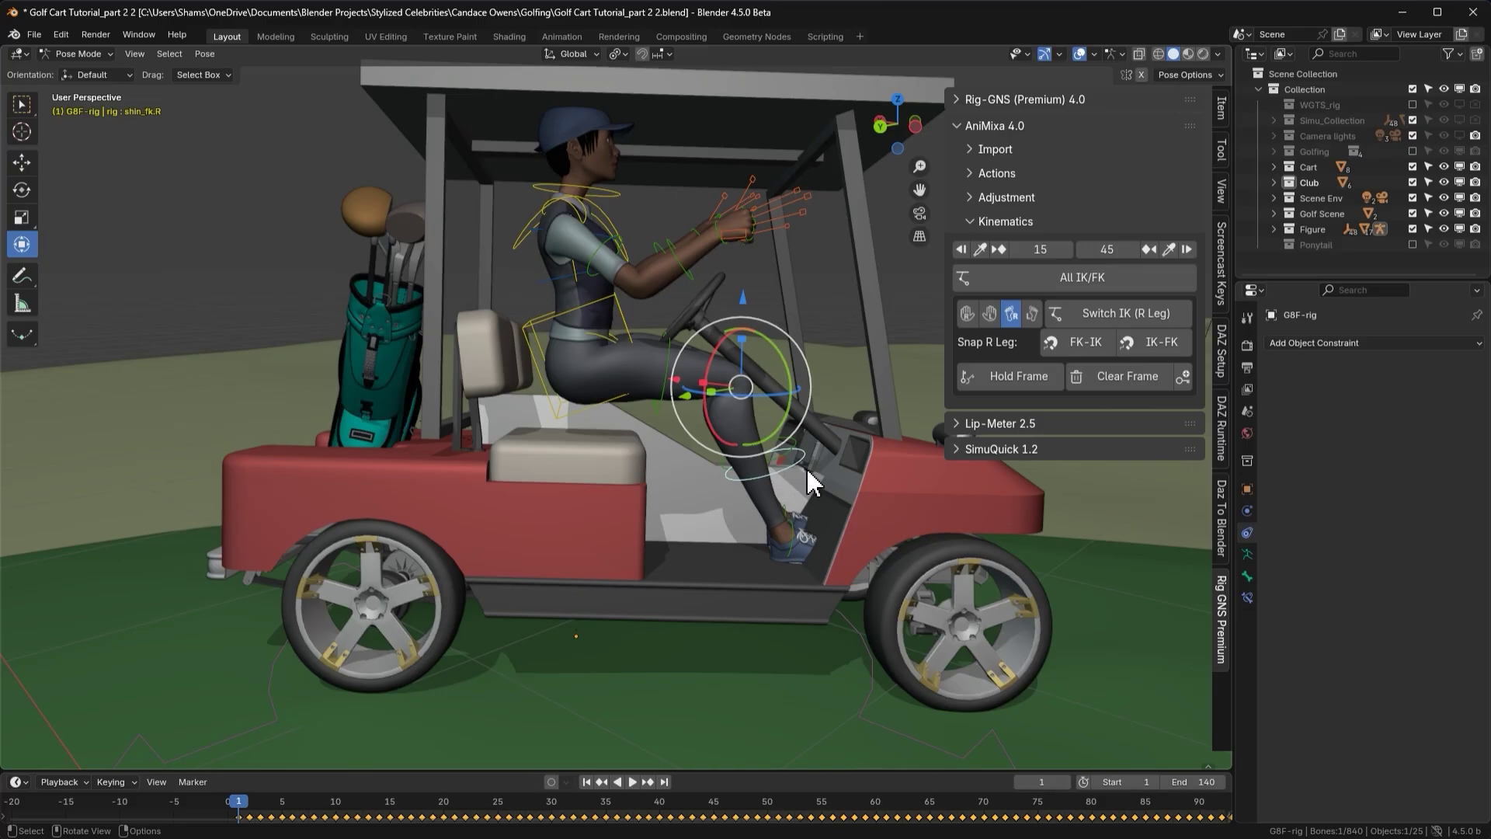
pyautogui.click(1158, 343)
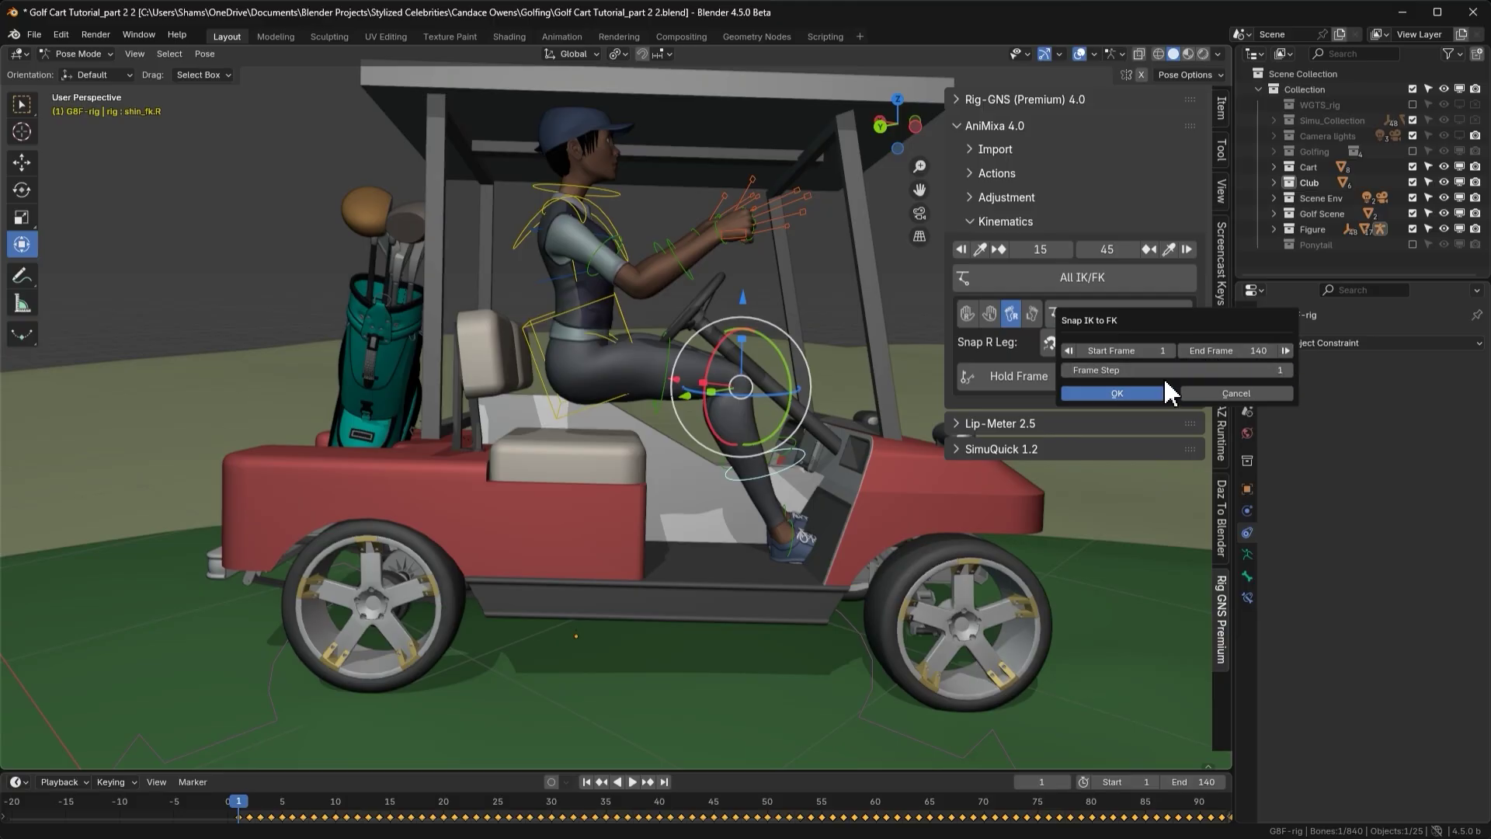
pyautogui.click(1129, 391)
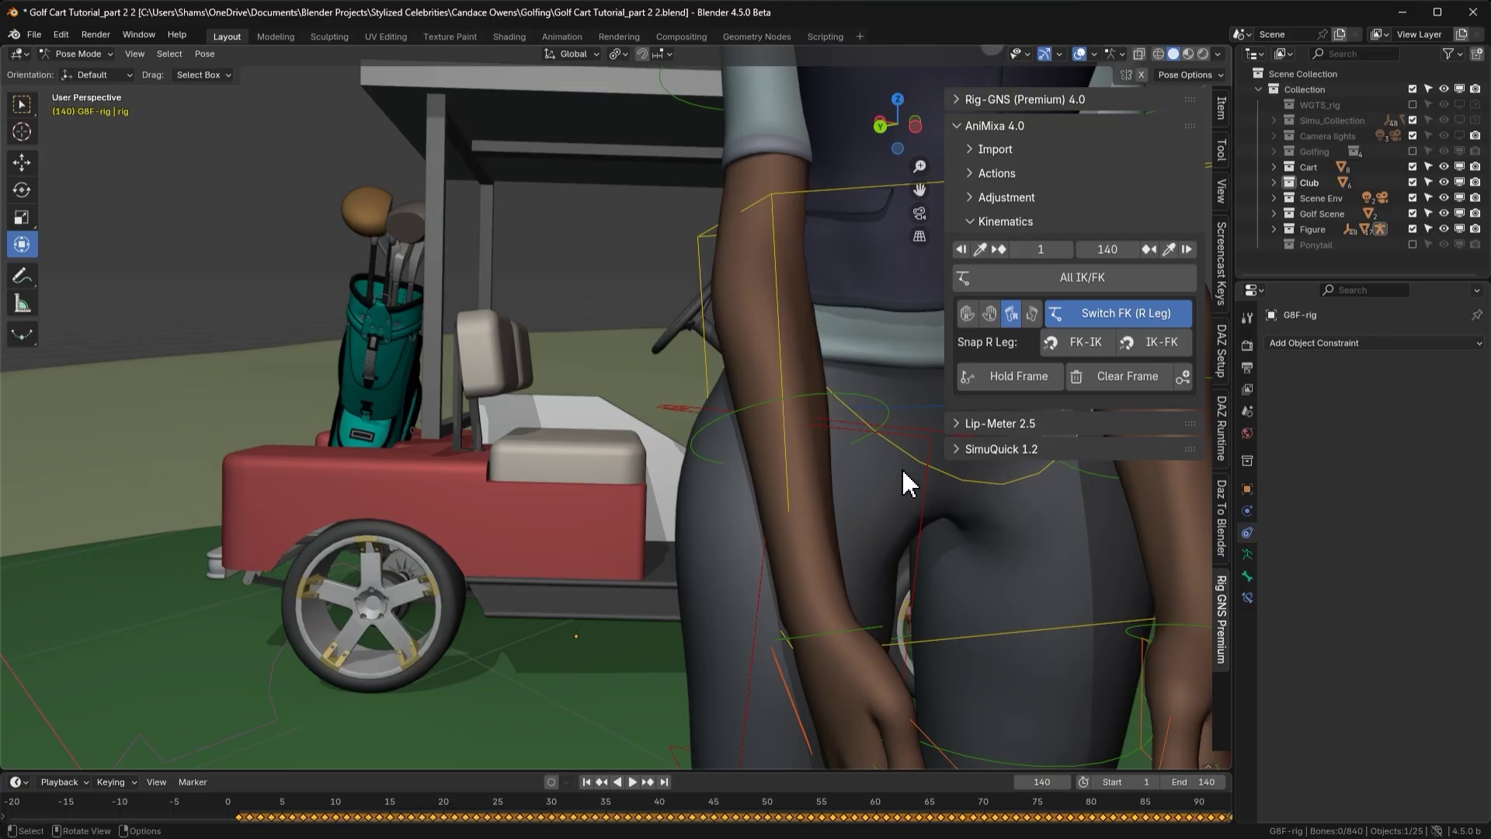
# Play the animation in a wider view of the cart to check the right leg's motion
pyautogui.scroll(-6, 660, 468)
pyautogui.press('space')
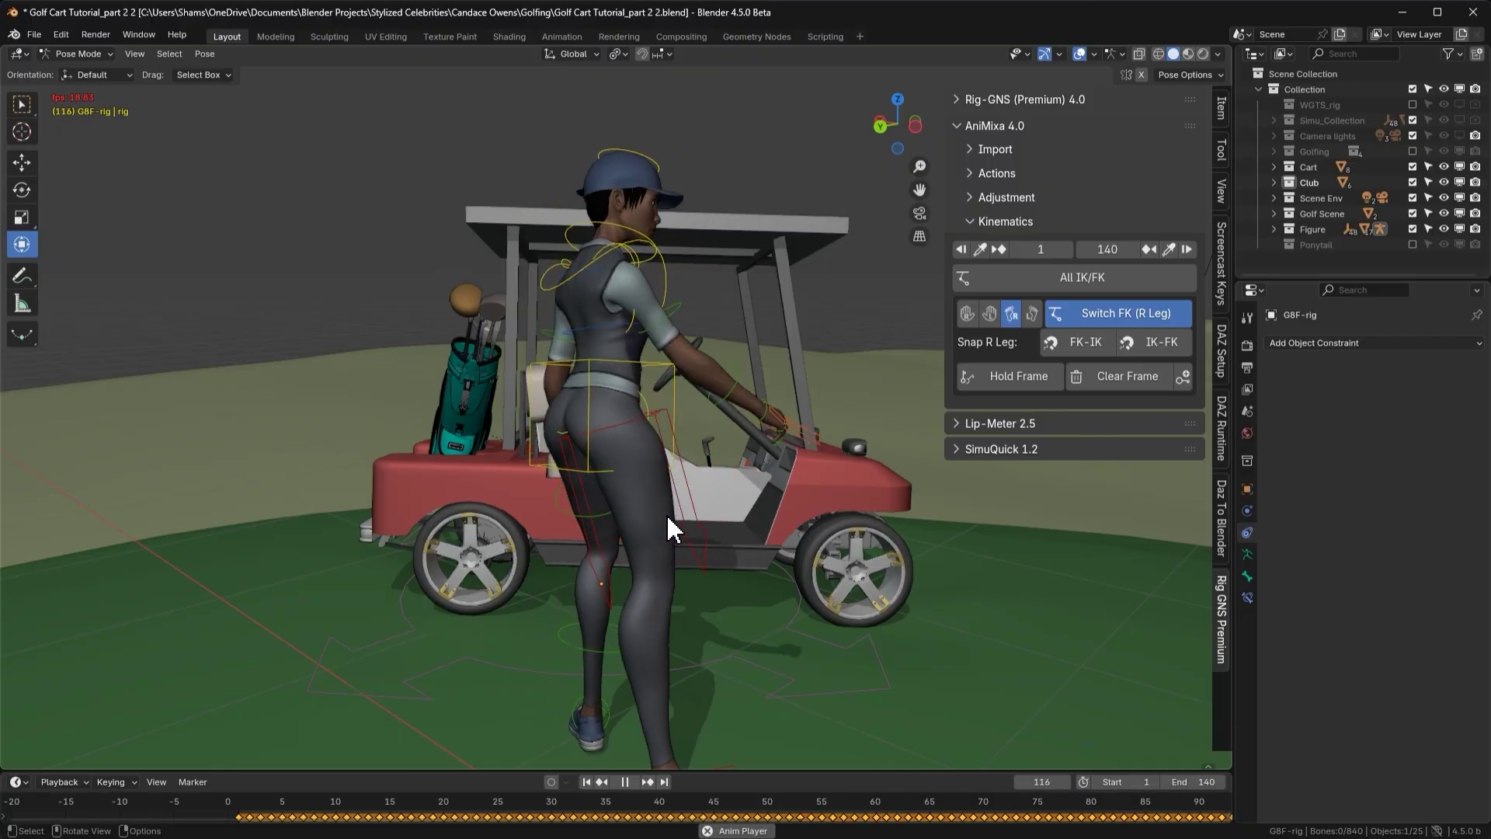
pyautogui.press('space')
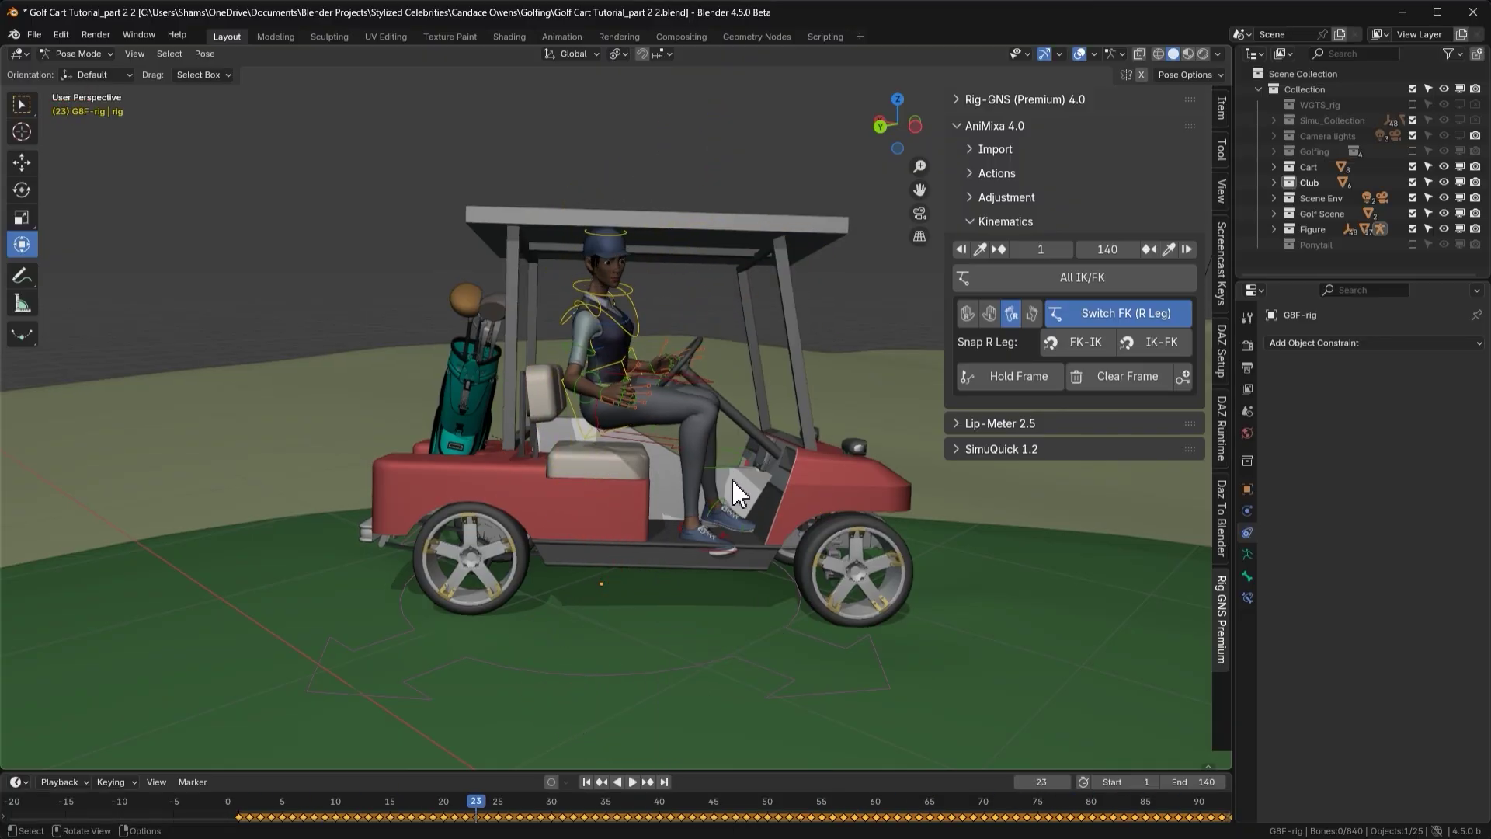
# Select the left shin's FK control, switch the left leg to IK, and play the animation to check the leg
pyautogui.click(729, 463)
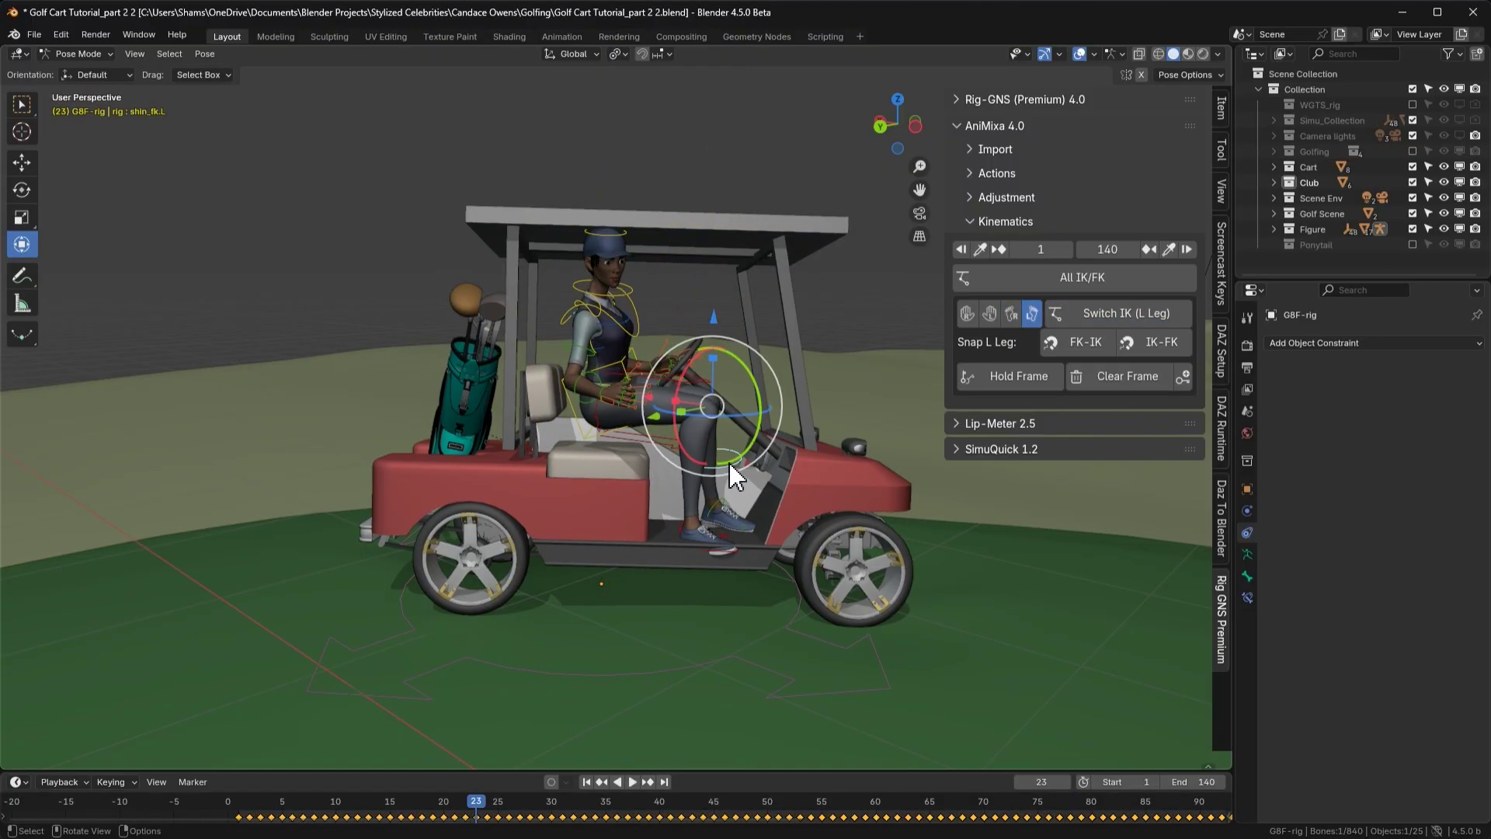
pyautogui.click(1115, 315)
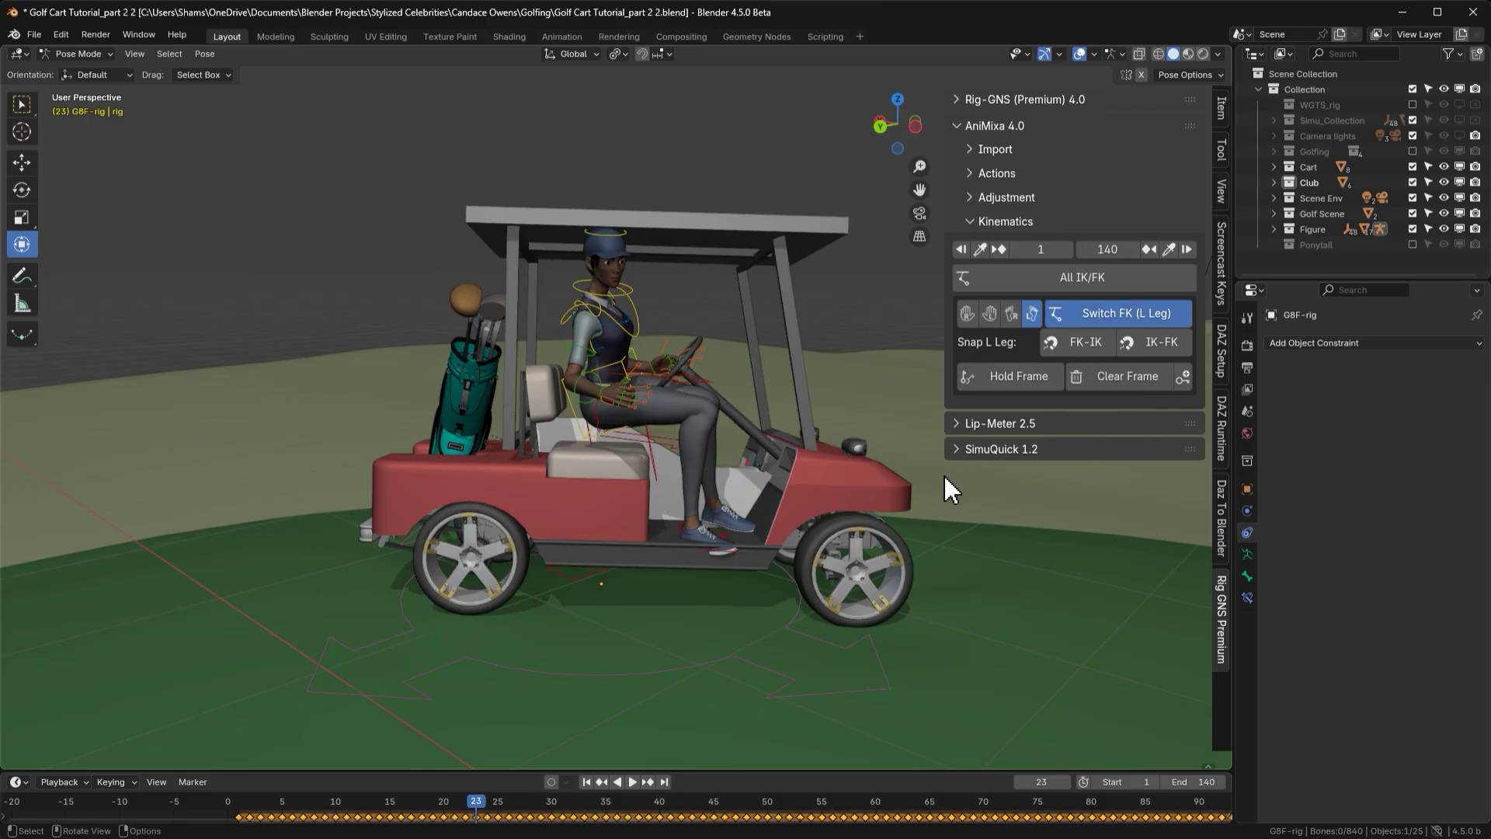
pyautogui.press('space')
pyautogui.moveTo(765, 449); pyautogui.dragTo(685, 510, button='middle')
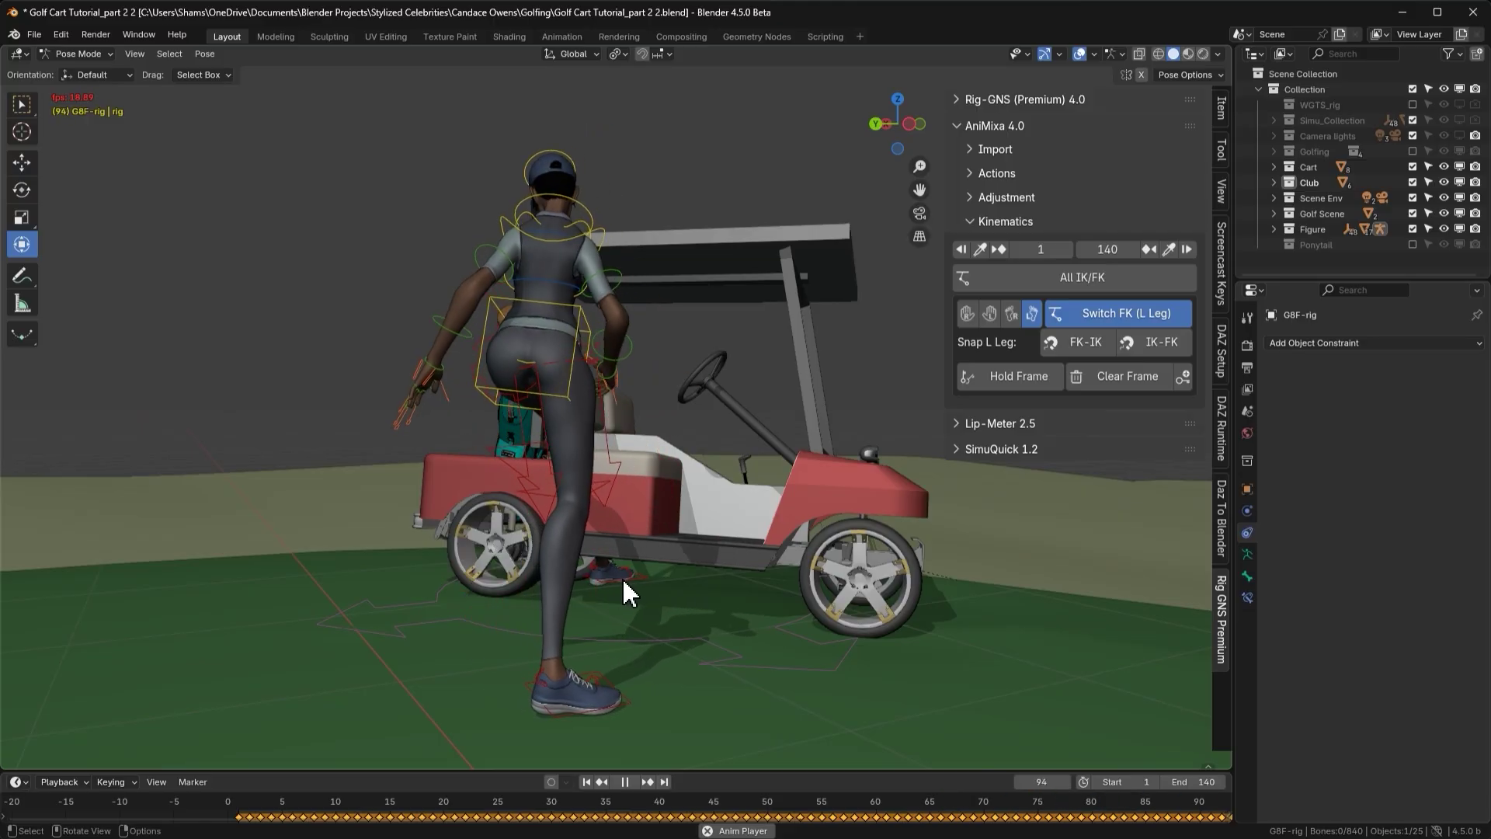
pyautogui.press('space')
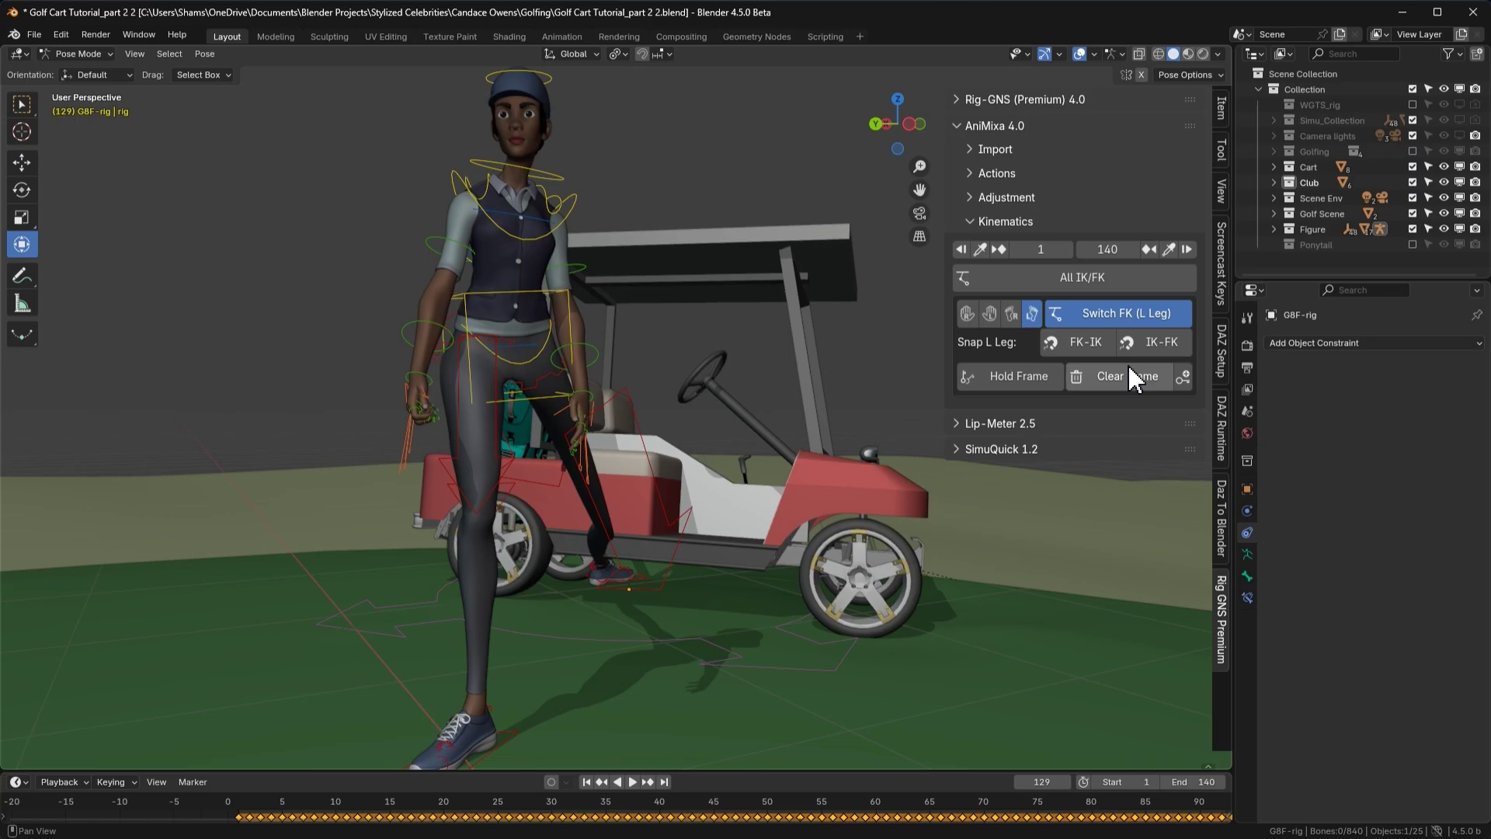
# Snap the left leg's IK to FK for frames 1 to 140 at frame step 1, then review playback and return to frame 1
pyautogui.click(1153, 342)
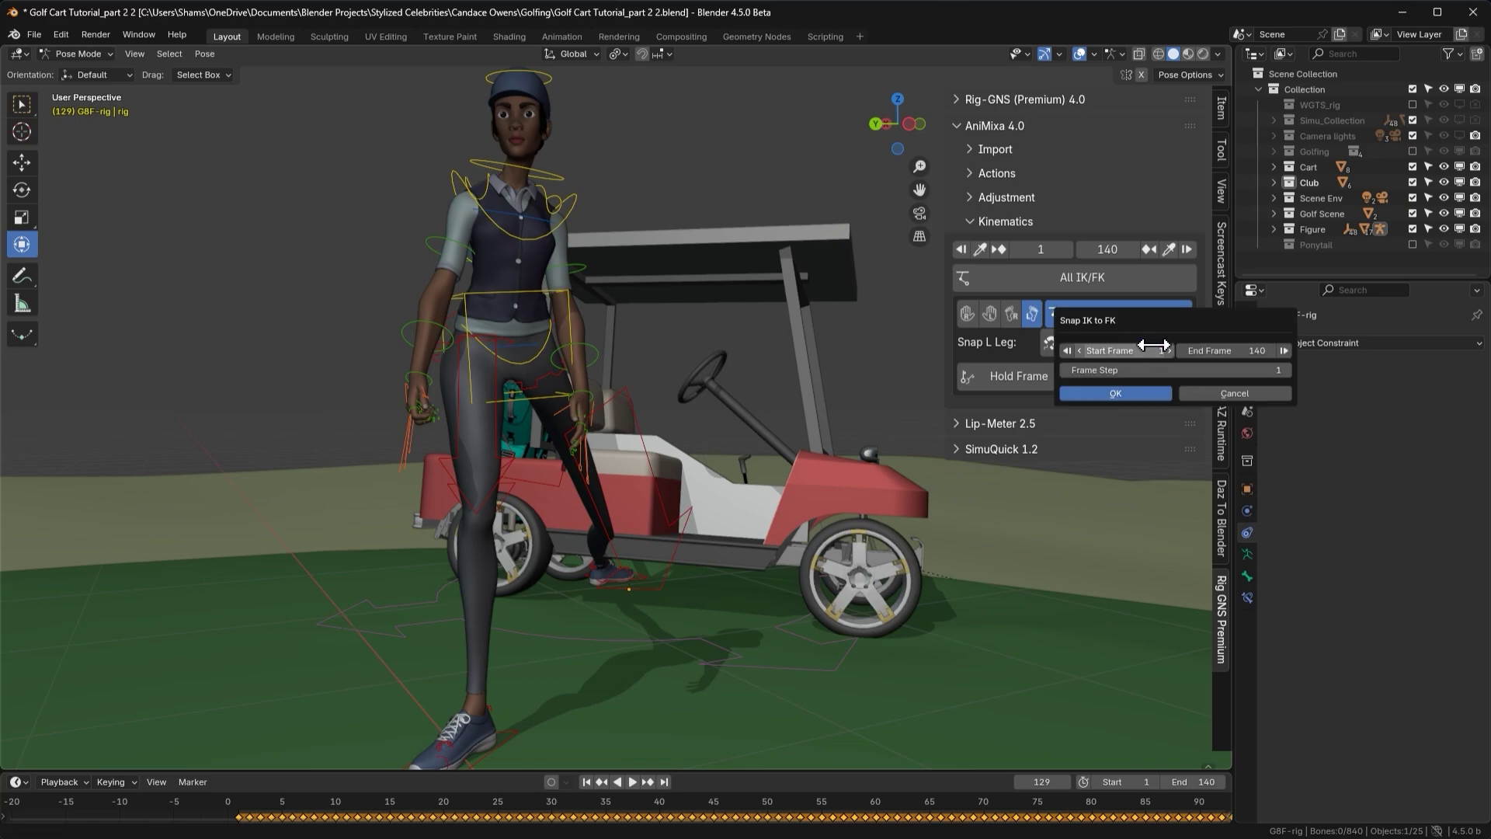
pyautogui.click(1126, 391)
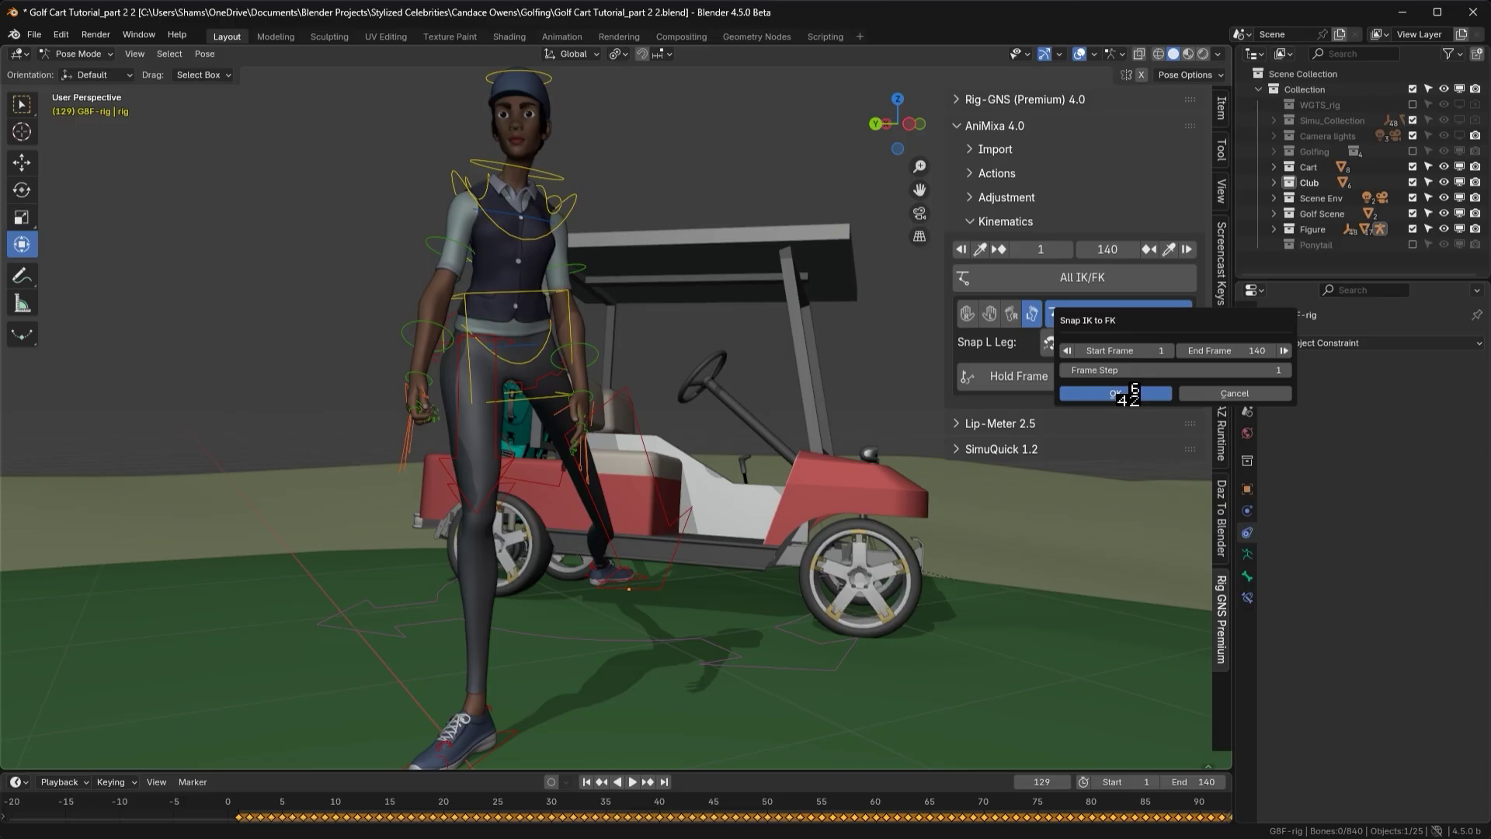
pyautogui.press('space')
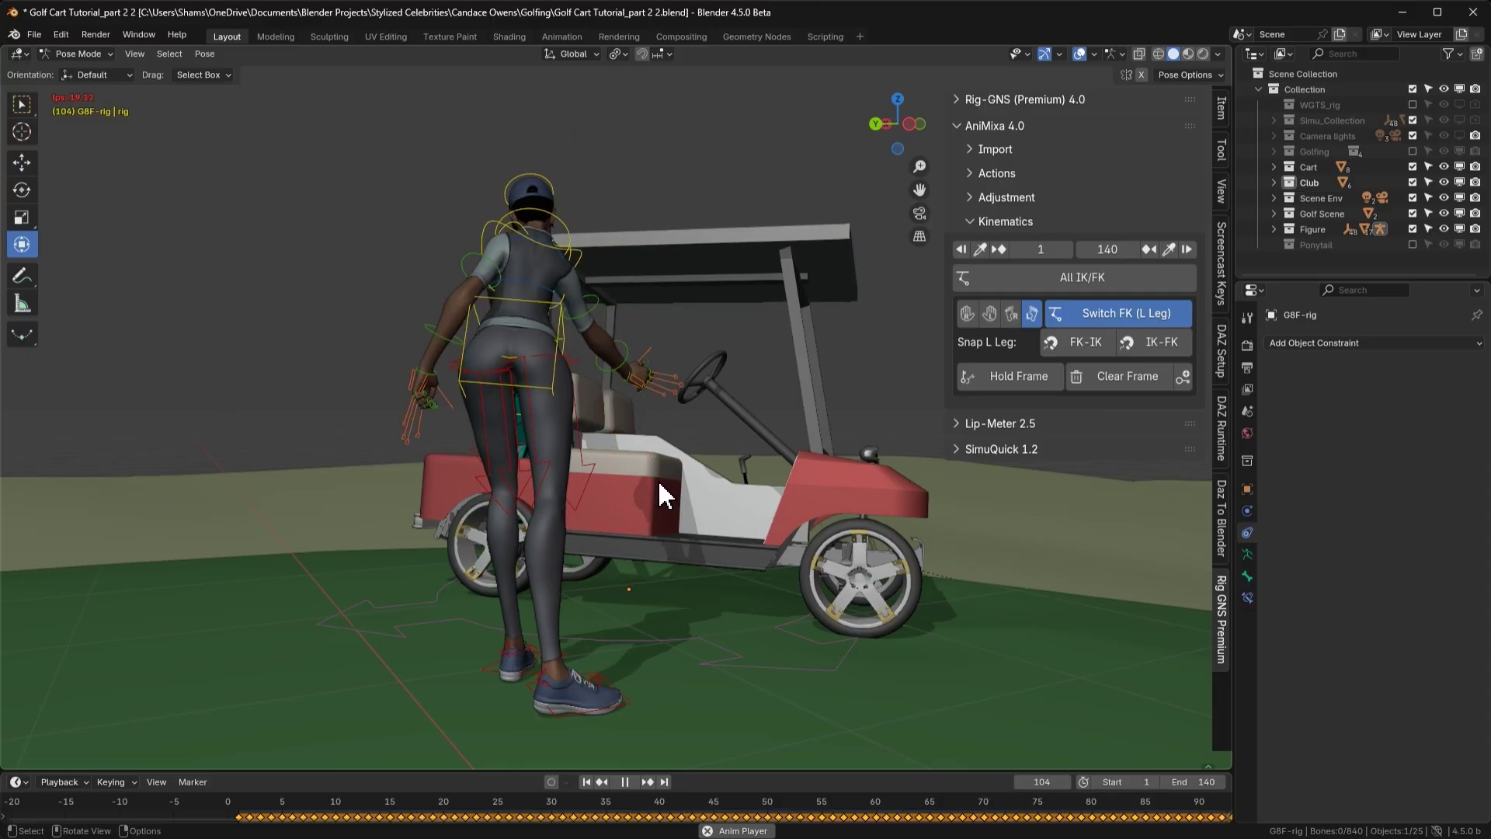
pyautogui.press('space')
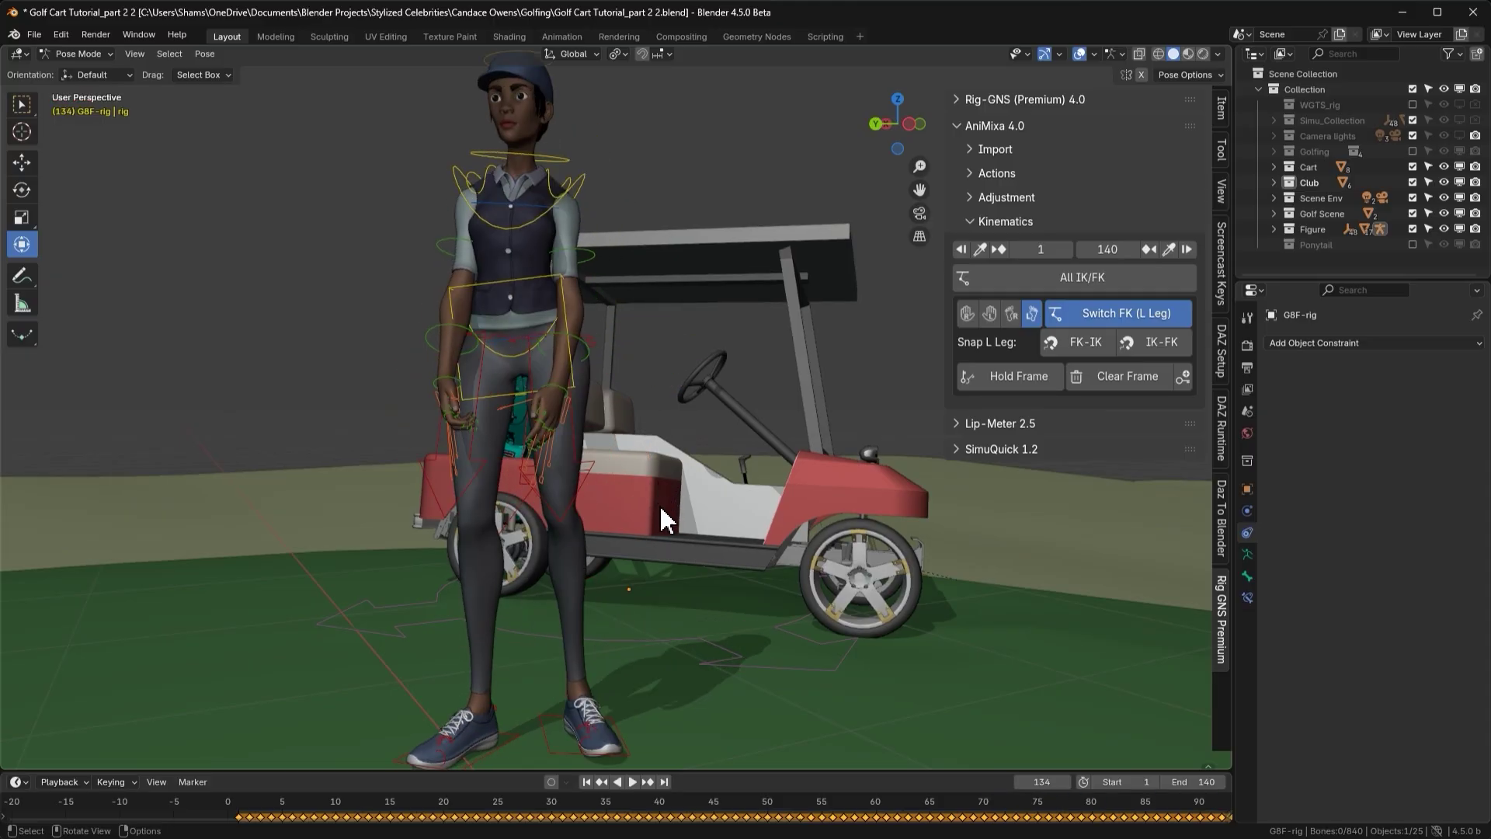
pyautogui.click(586, 782)
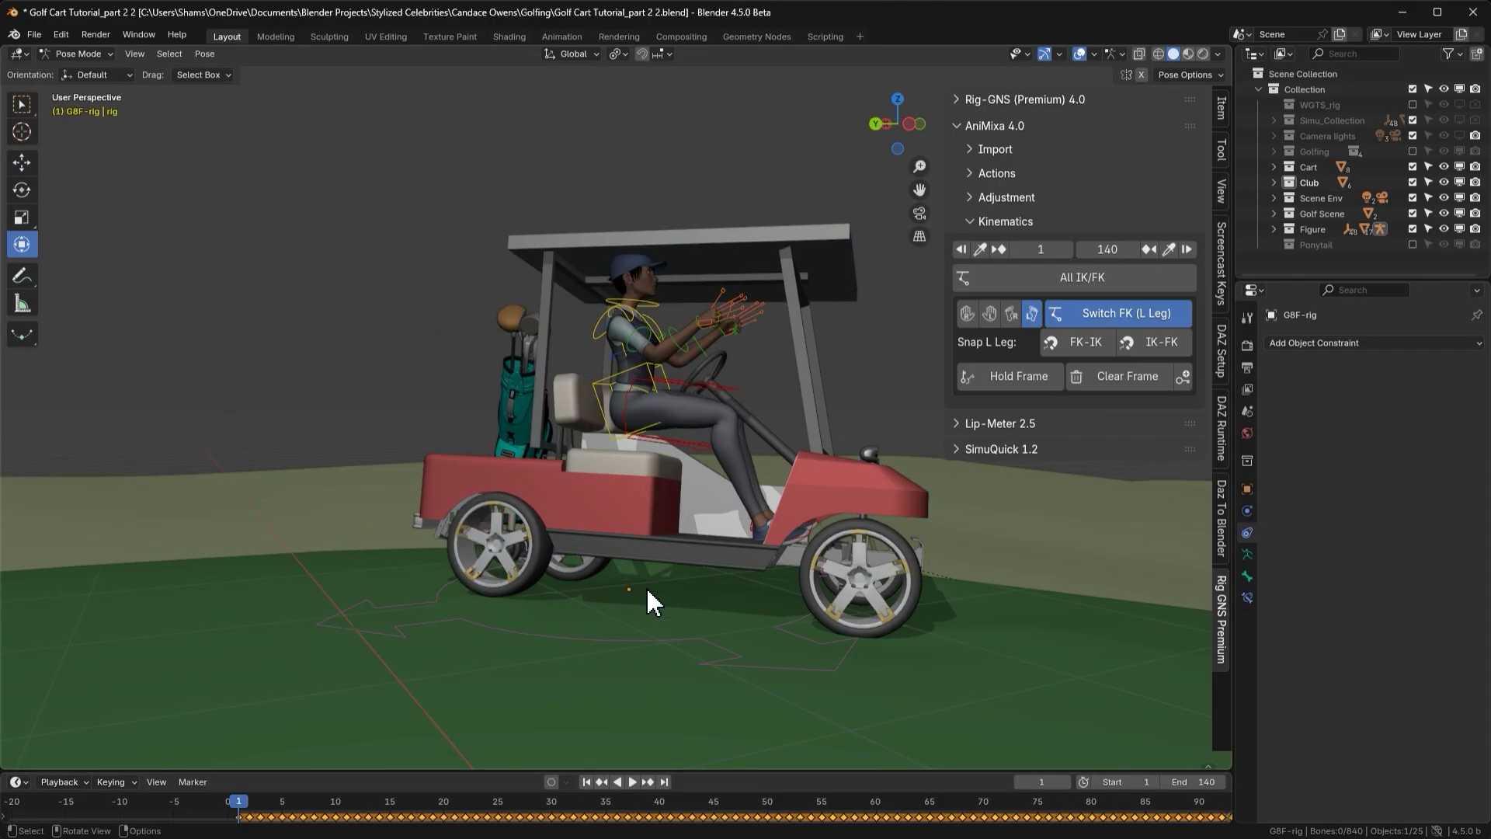
# Try lowering the torso control toward the seat on frame 1, and step one frame forward and back
pyautogui.scroll(2, 684, 371)
pyautogui.scroll(5, 683, 371)
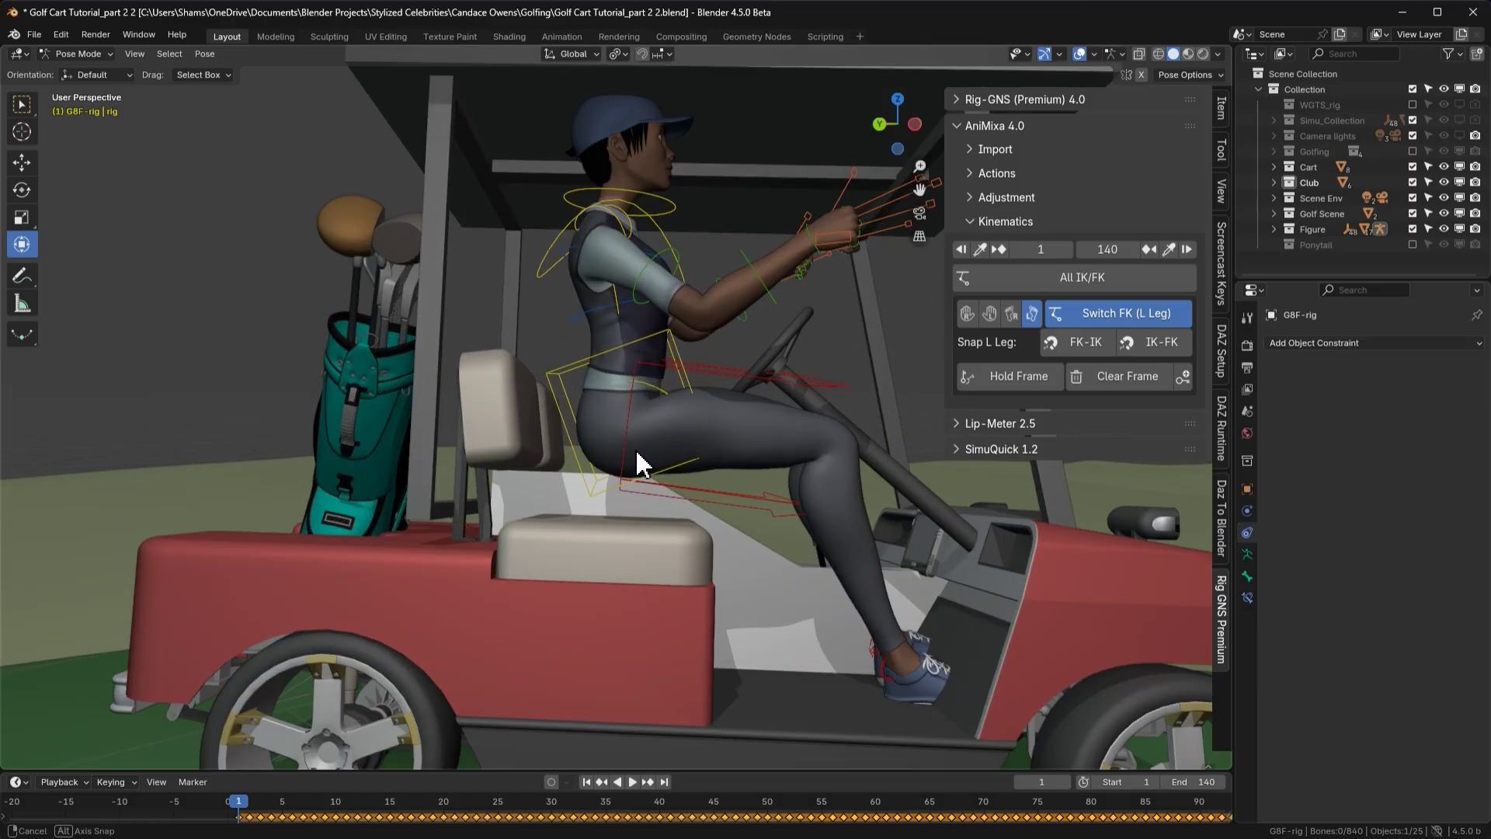
pyautogui.click(584, 478)
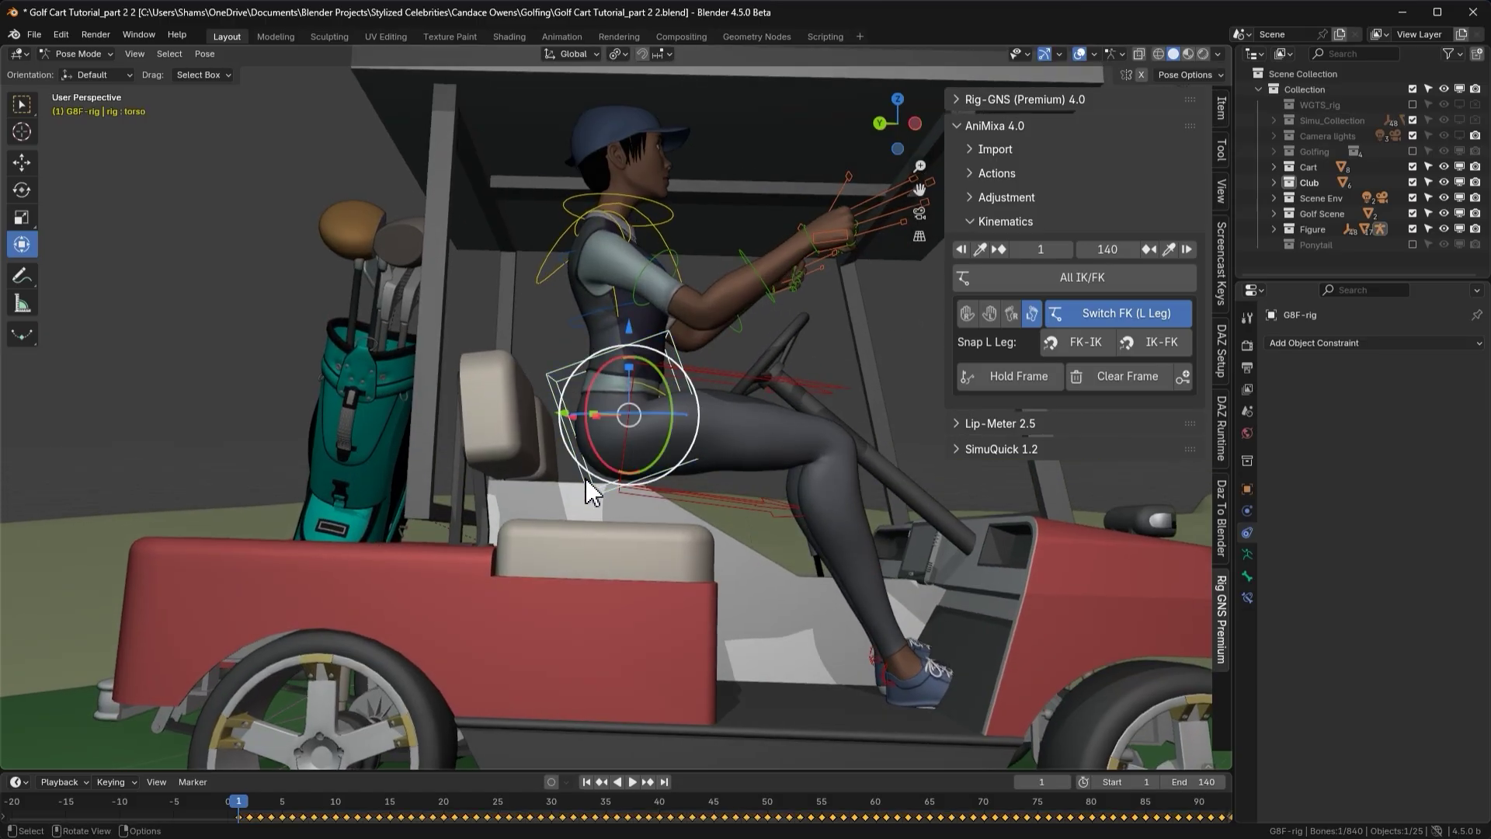
pyautogui.moveTo(586, 478); pyautogui.dragTo(632, 471, button='middle')
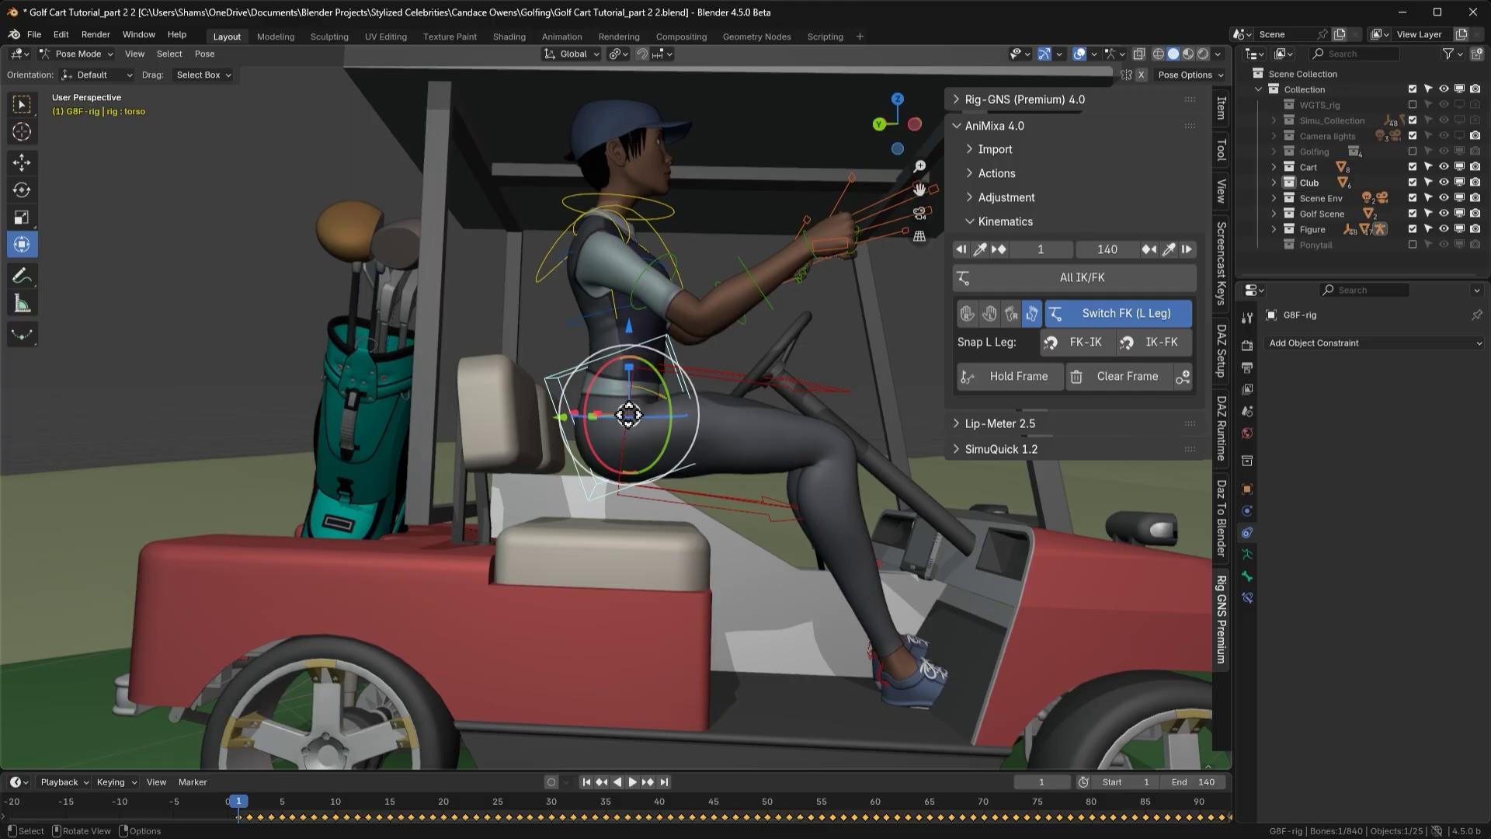
pyautogui.press('g')
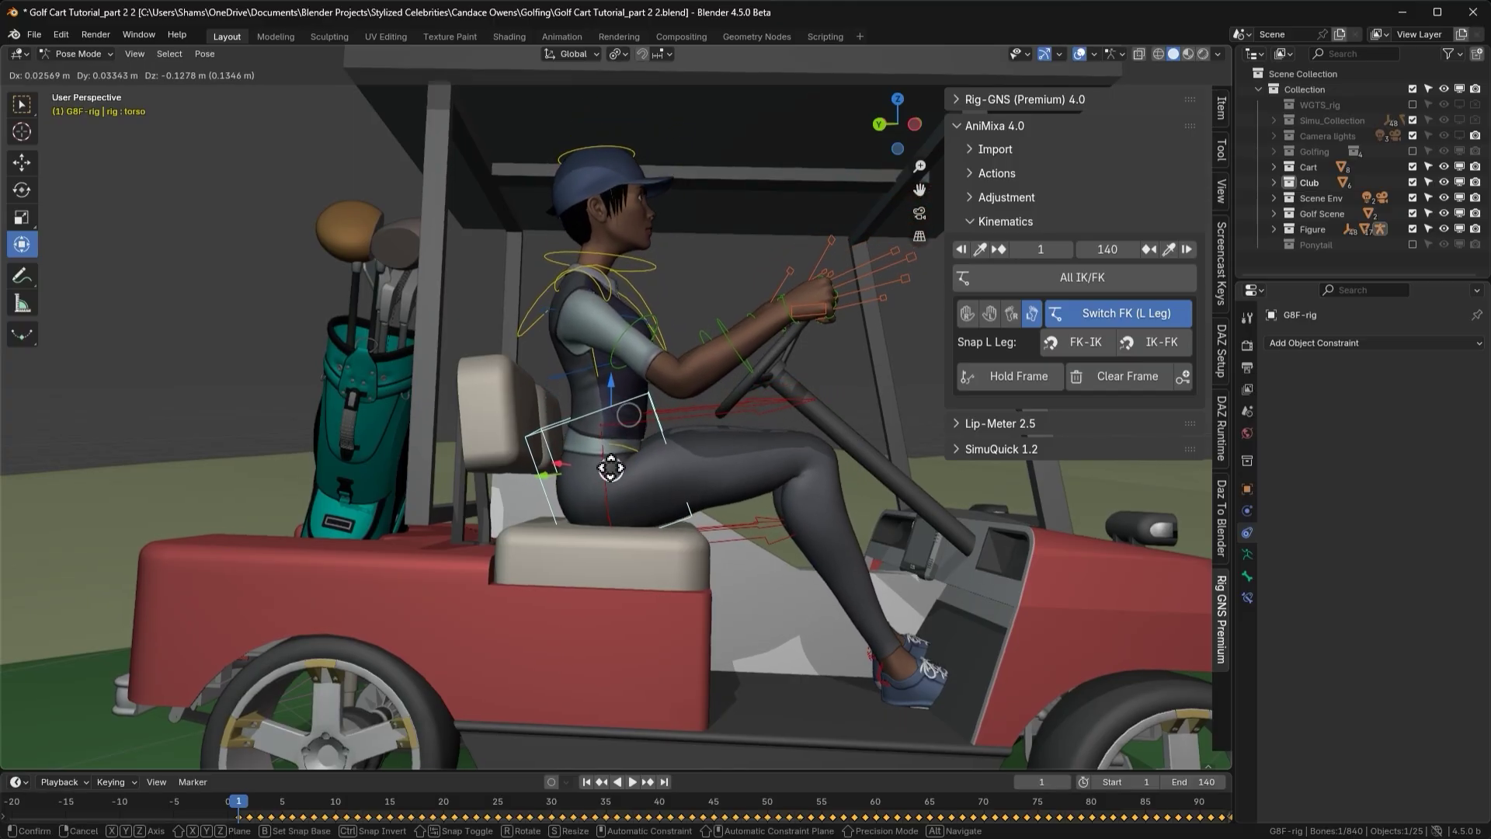
pyautogui.click(613, 475)
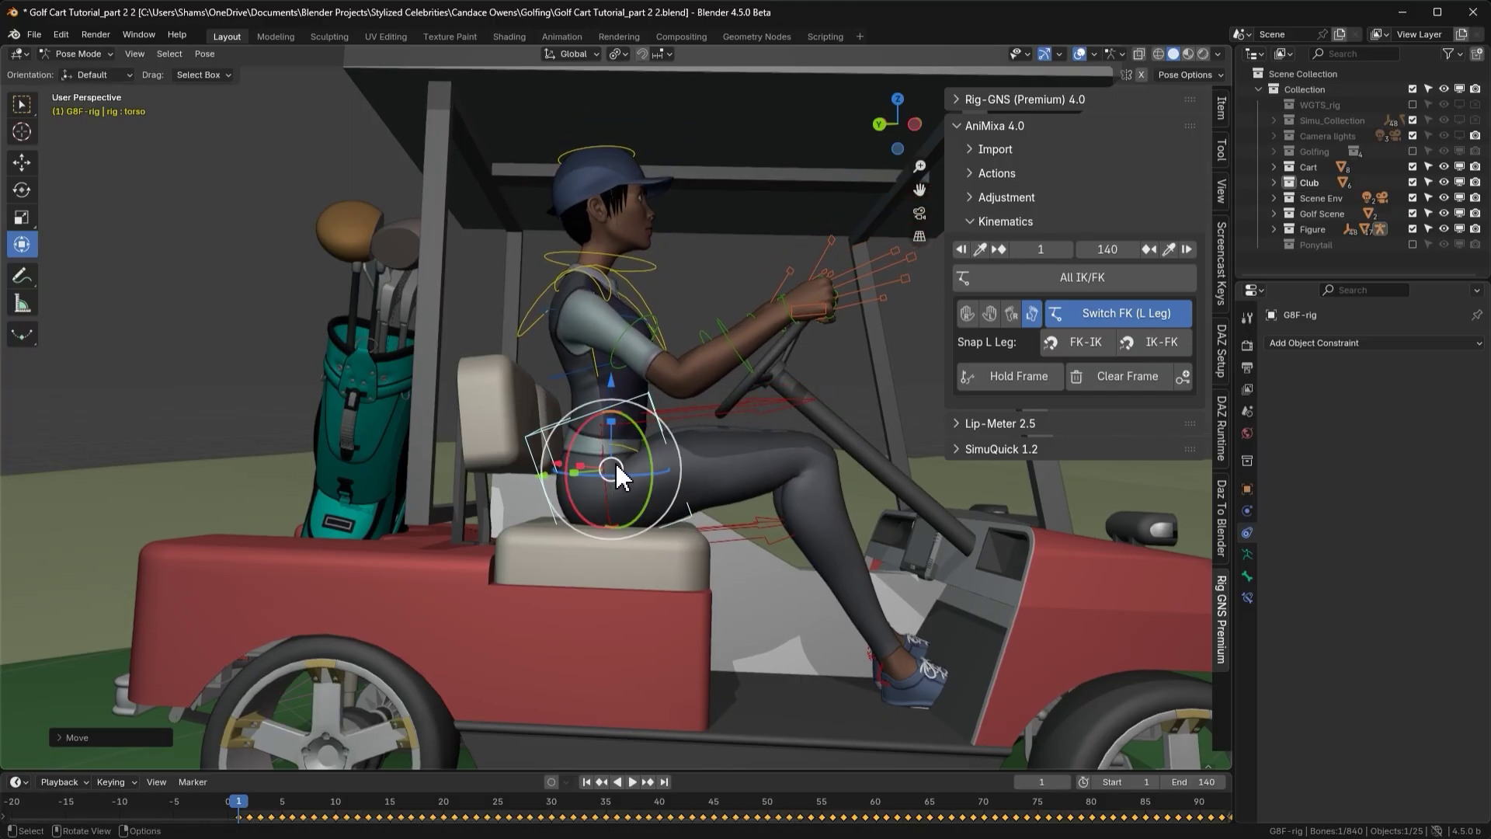
pyautogui.press('Right')
pyautogui.press('Left')
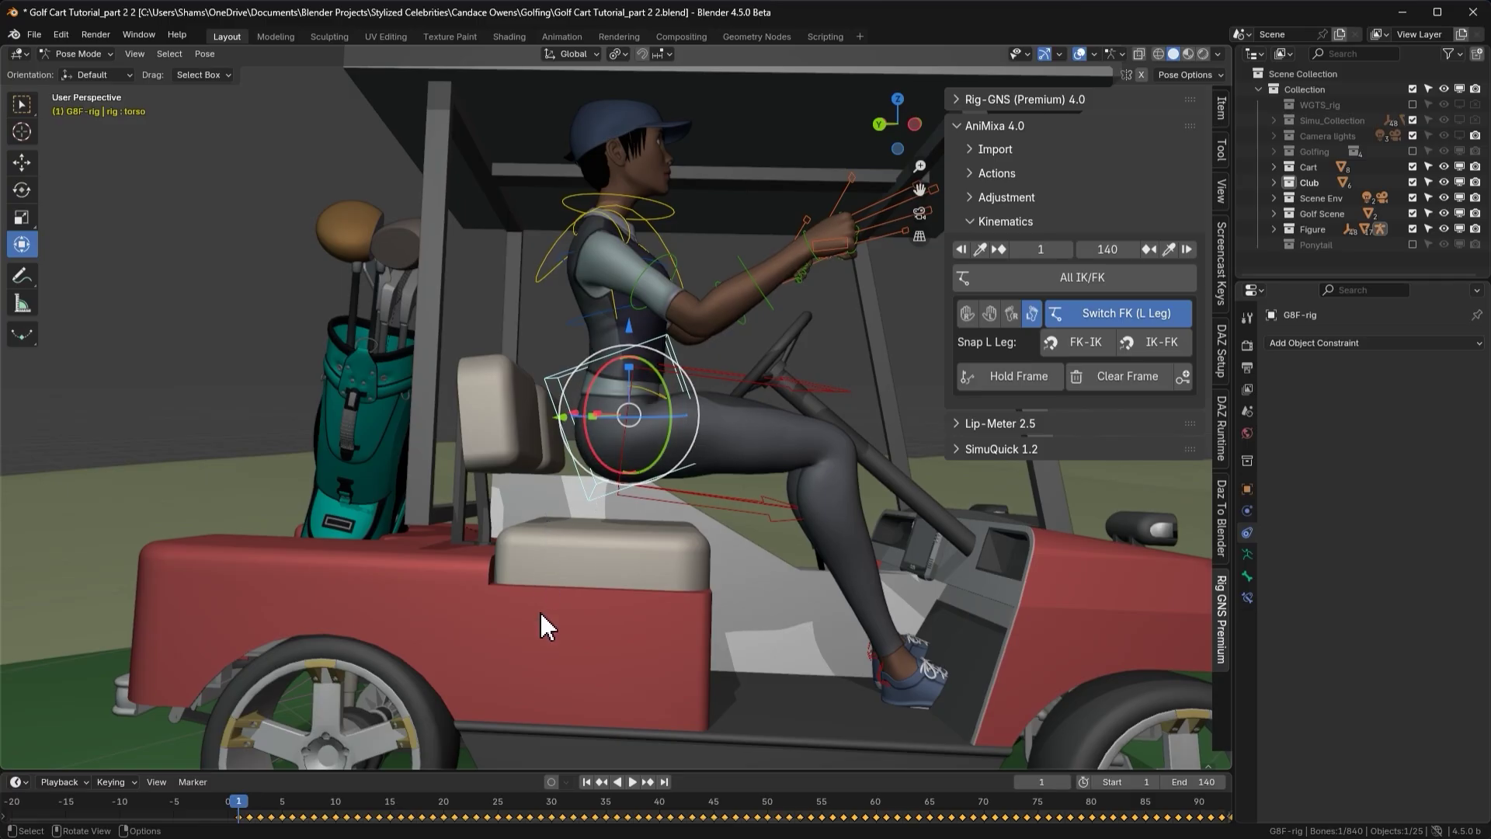
# Turn on auto keying and set the transform orientation to Normal
pyautogui.click(550, 782)
pyautogui.click(116, 784)
pyautogui.click(574, 54)
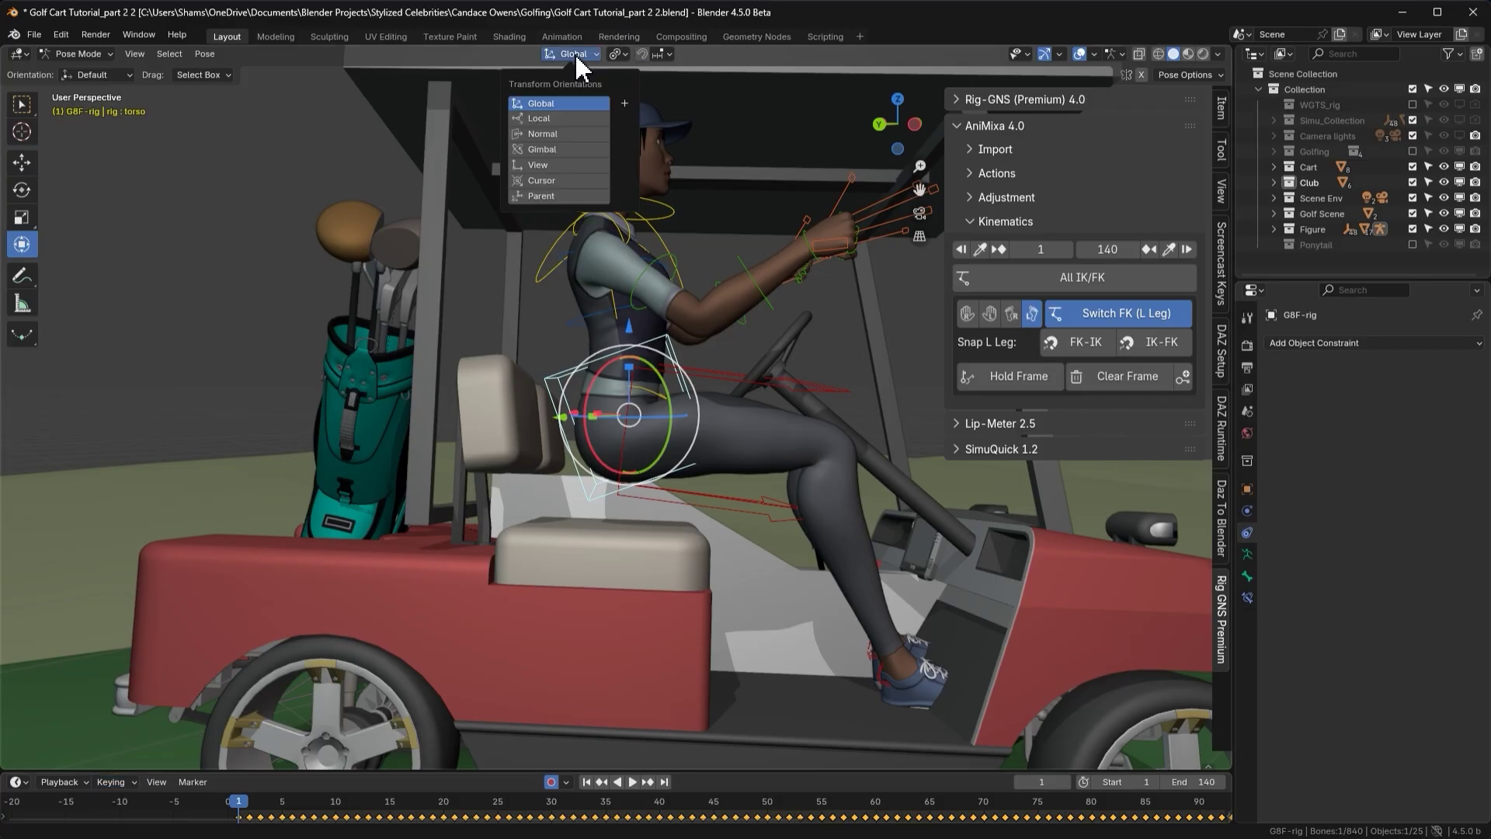
pyautogui.click(557, 132)
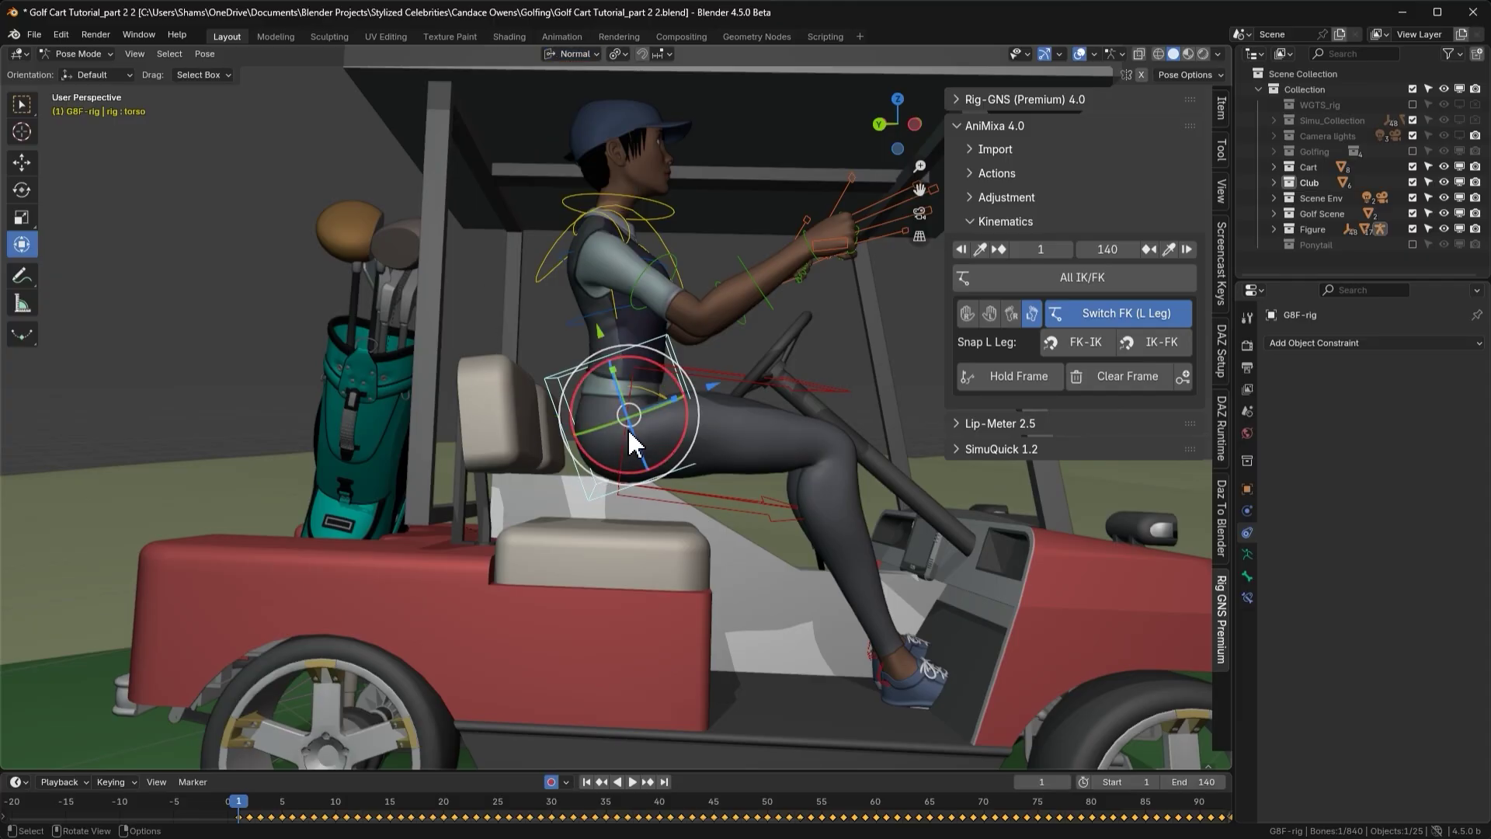
# Lower the torso control on frame 1 so the hips rest on the seat, and compare the pose with frame 2
pyautogui.moveTo(627, 417); pyautogui.dragTo(608, 469)
pyautogui.moveTo(609, 469); pyautogui.dragTo(536, 479, button='middle')
pyautogui.moveTo(610, 471); pyautogui.dragTo(633, 471)
pyautogui.moveTo(656, 492); pyautogui.dragTo(702, 469, button='middle')
pyautogui.press('Right')
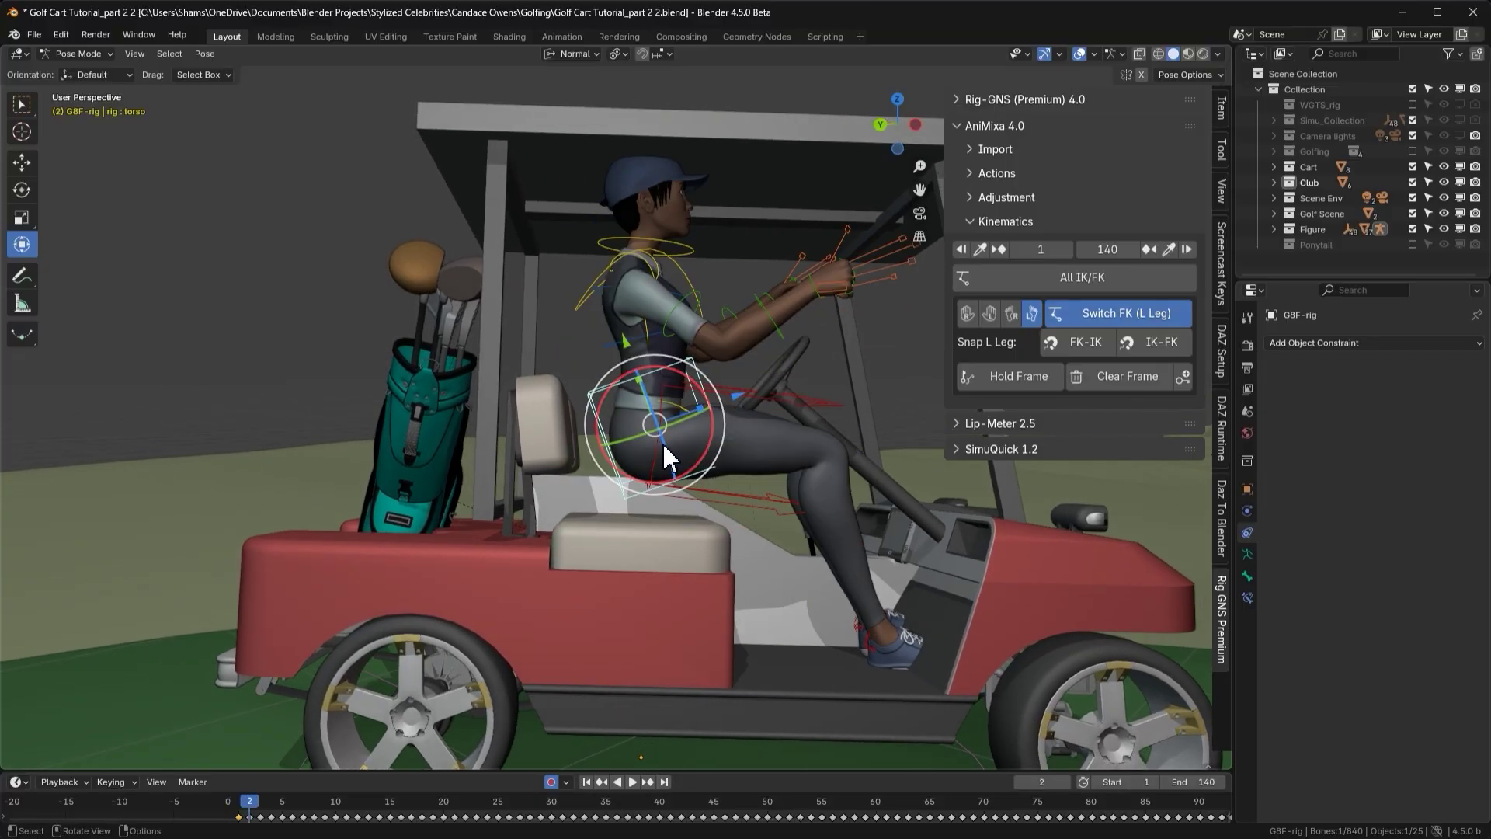
pyautogui.press('Left')
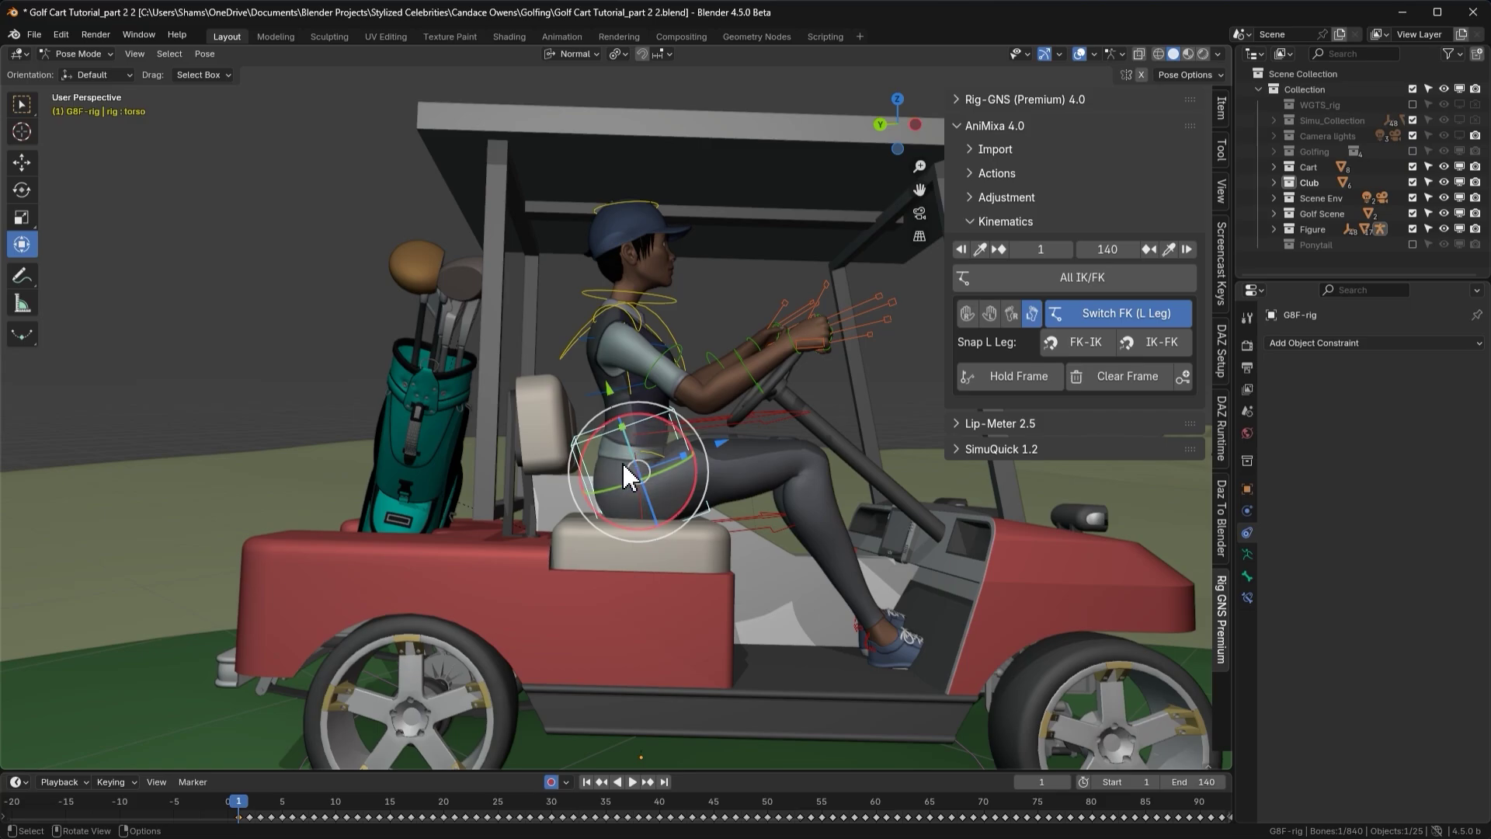
# Scrub the timeline to frame 47, where the character gets off the seat, and set it as the Kinematics end frame
pyautogui.moveTo(240, 801); pyautogui.dragTo(792, 817)
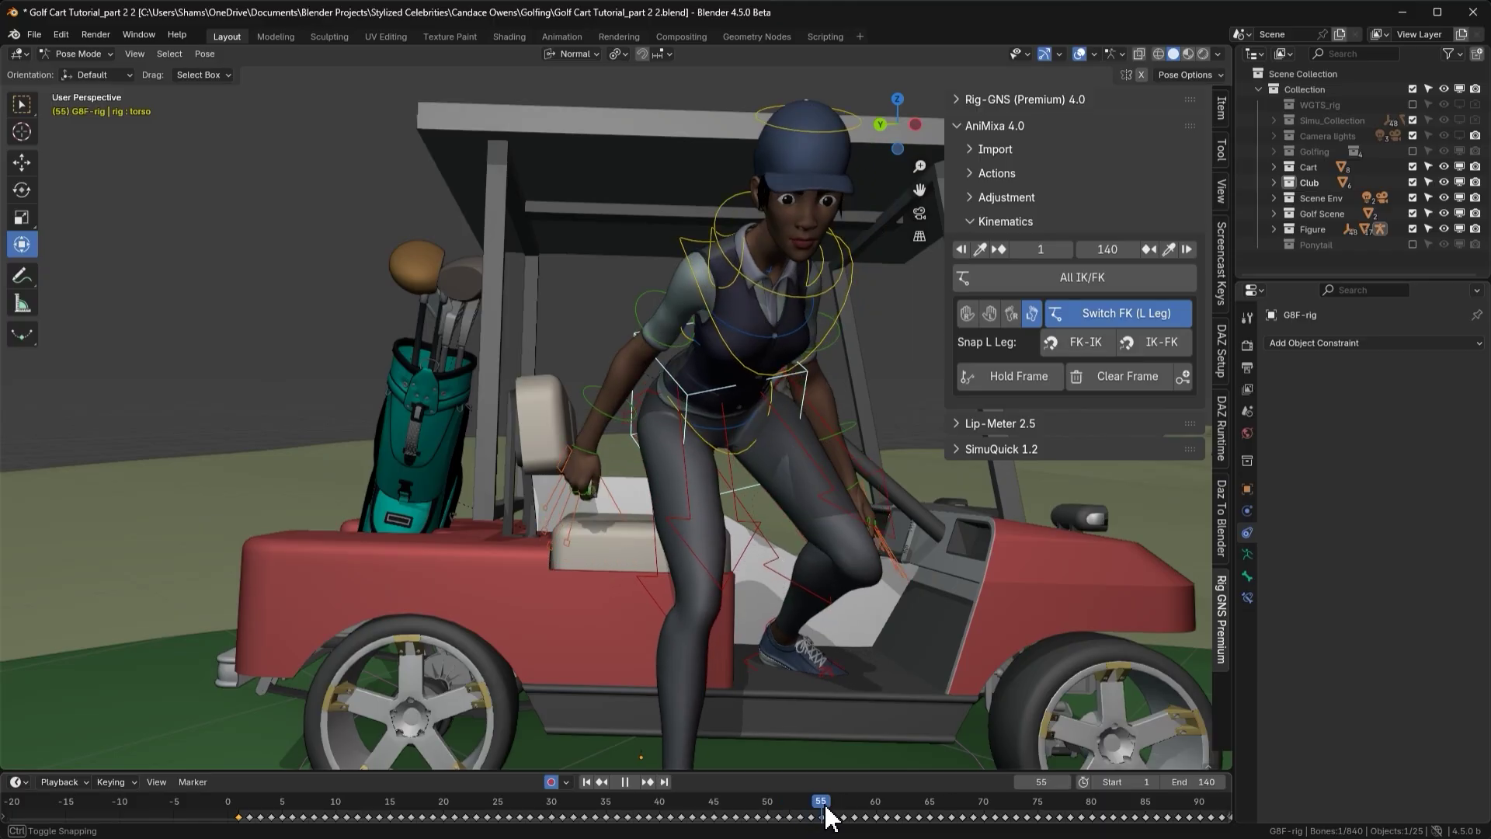
pyautogui.moveTo(827, 816); pyautogui.dragTo(738, 825)
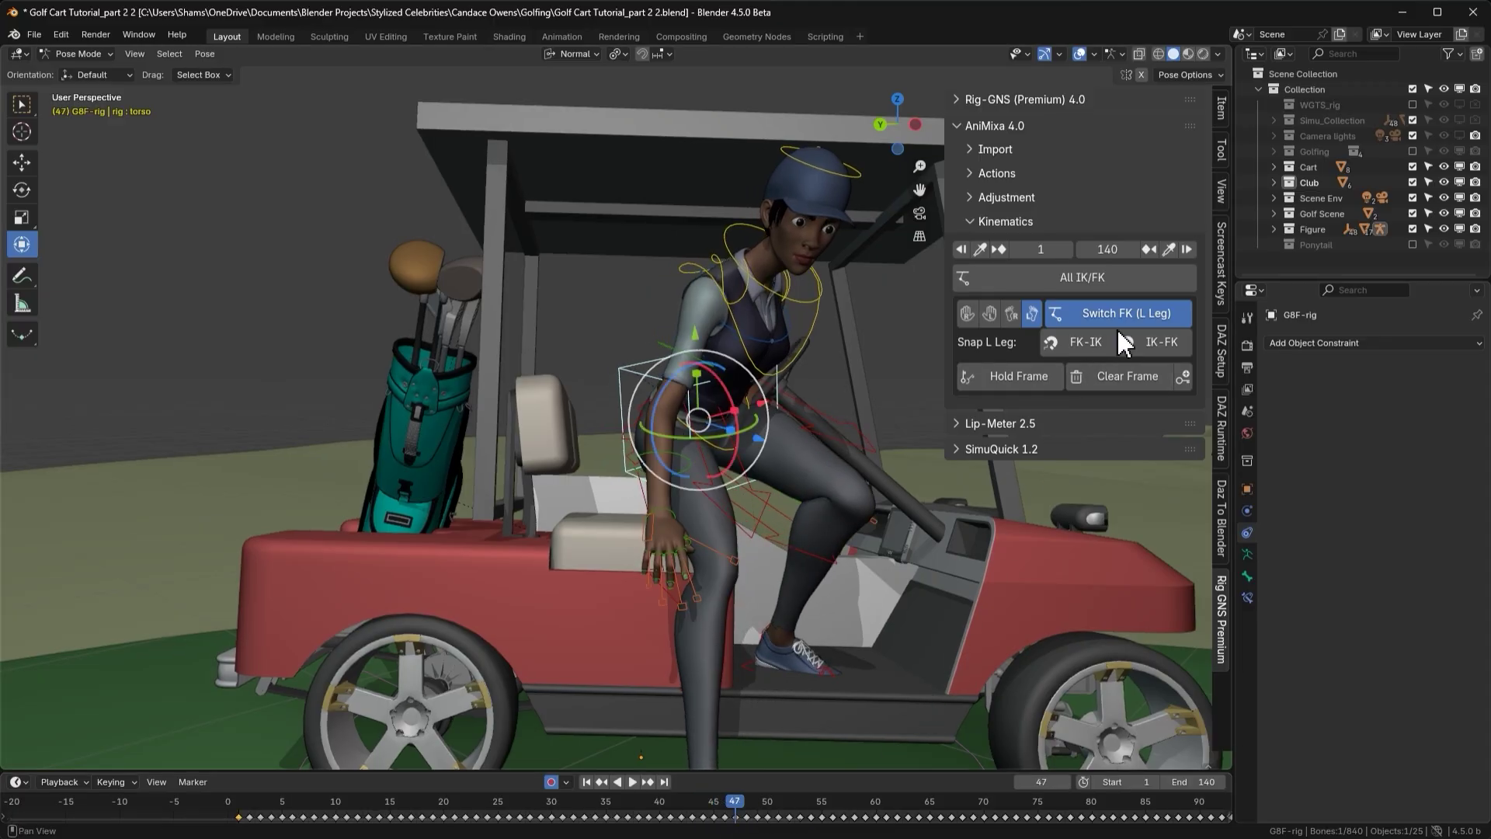
pyautogui.click(1167, 249)
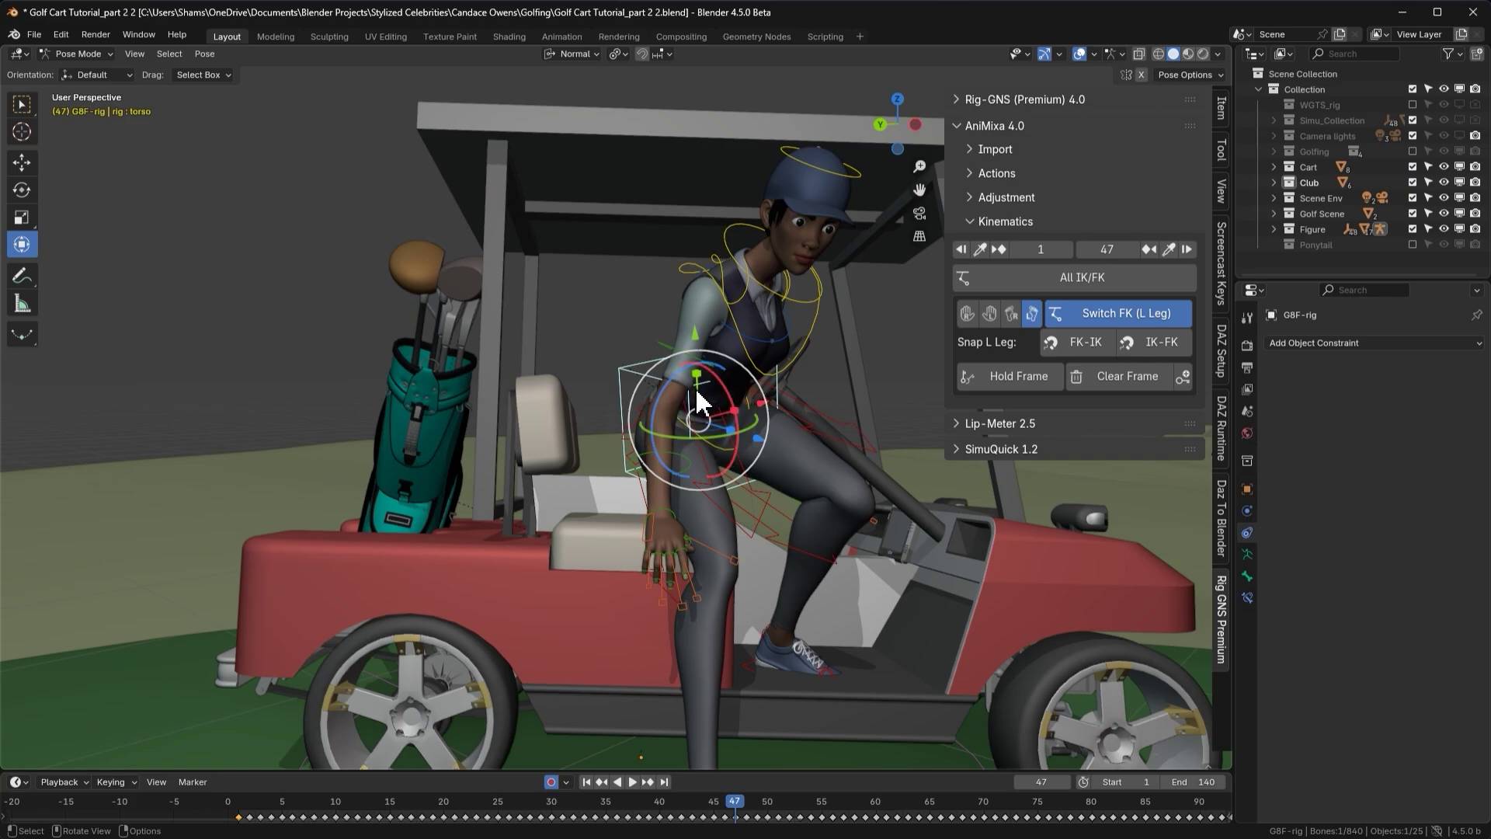
# Hold the torso control's location on X, Y and Z from frame 1 to 47, with rotation excluded
pyautogui.click(996, 249)
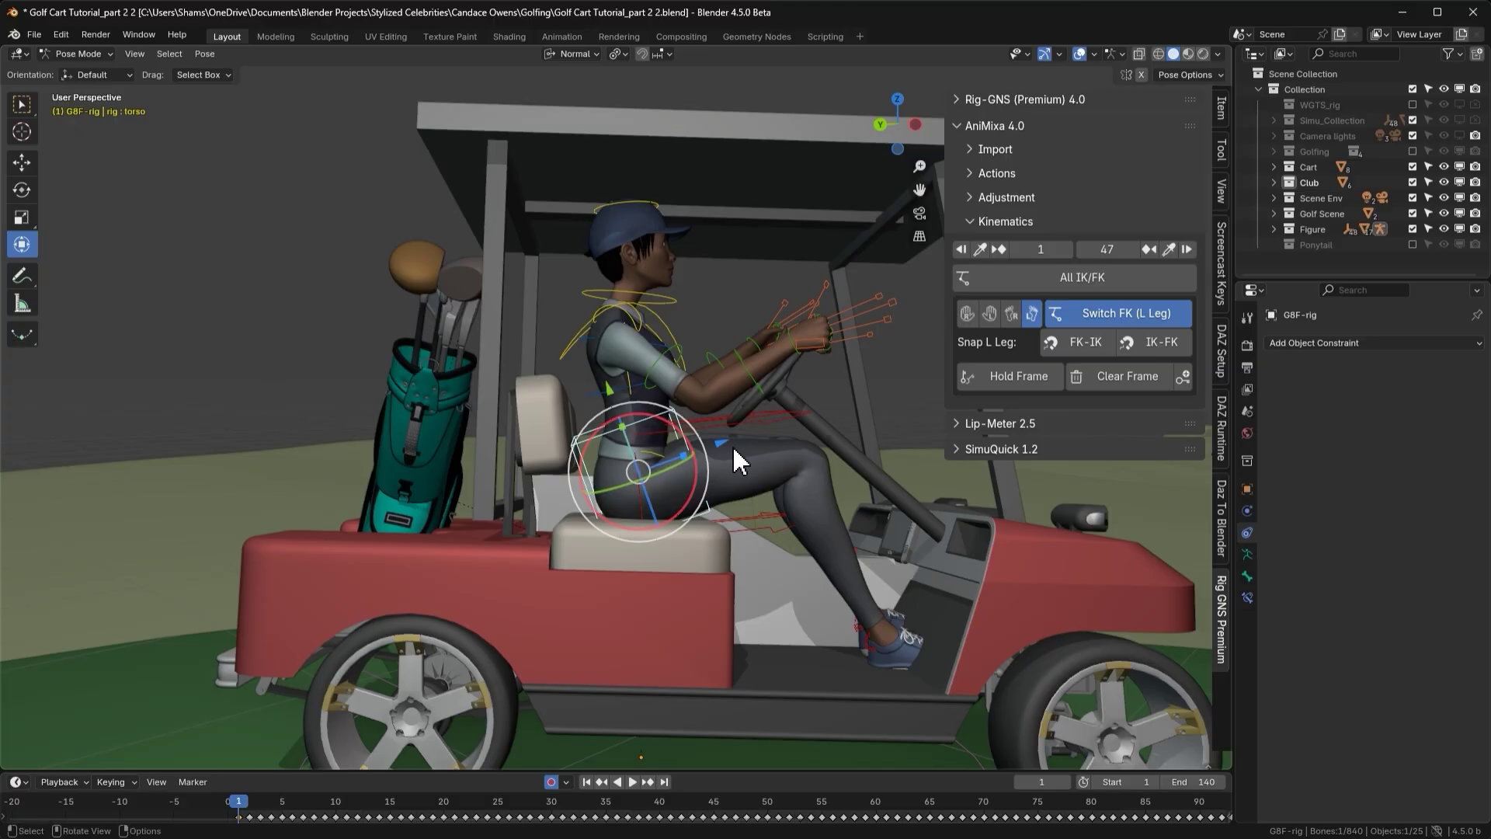
pyautogui.click(1010, 377)
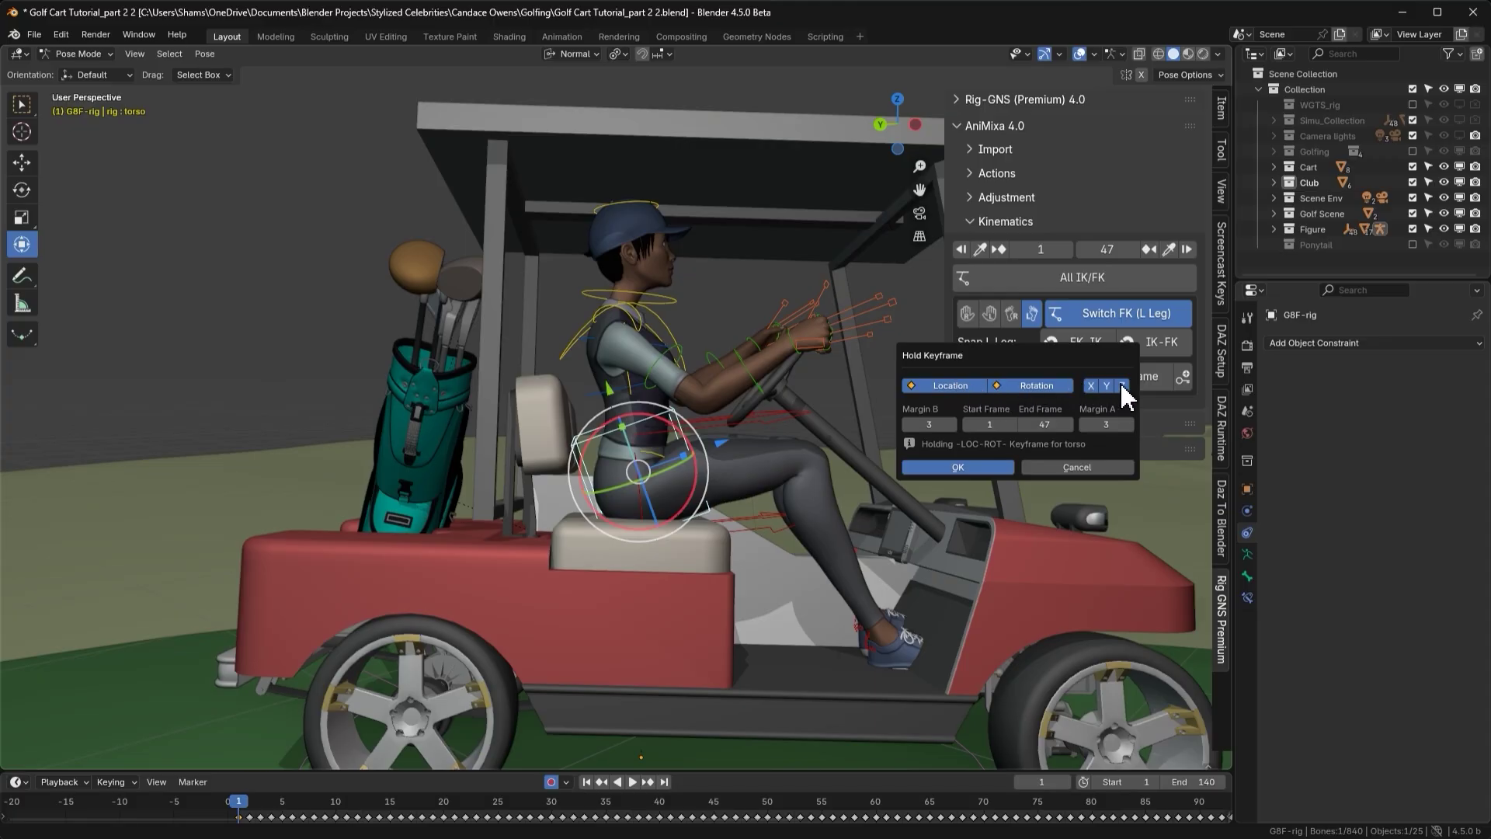
pyautogui.click(1017, 386)
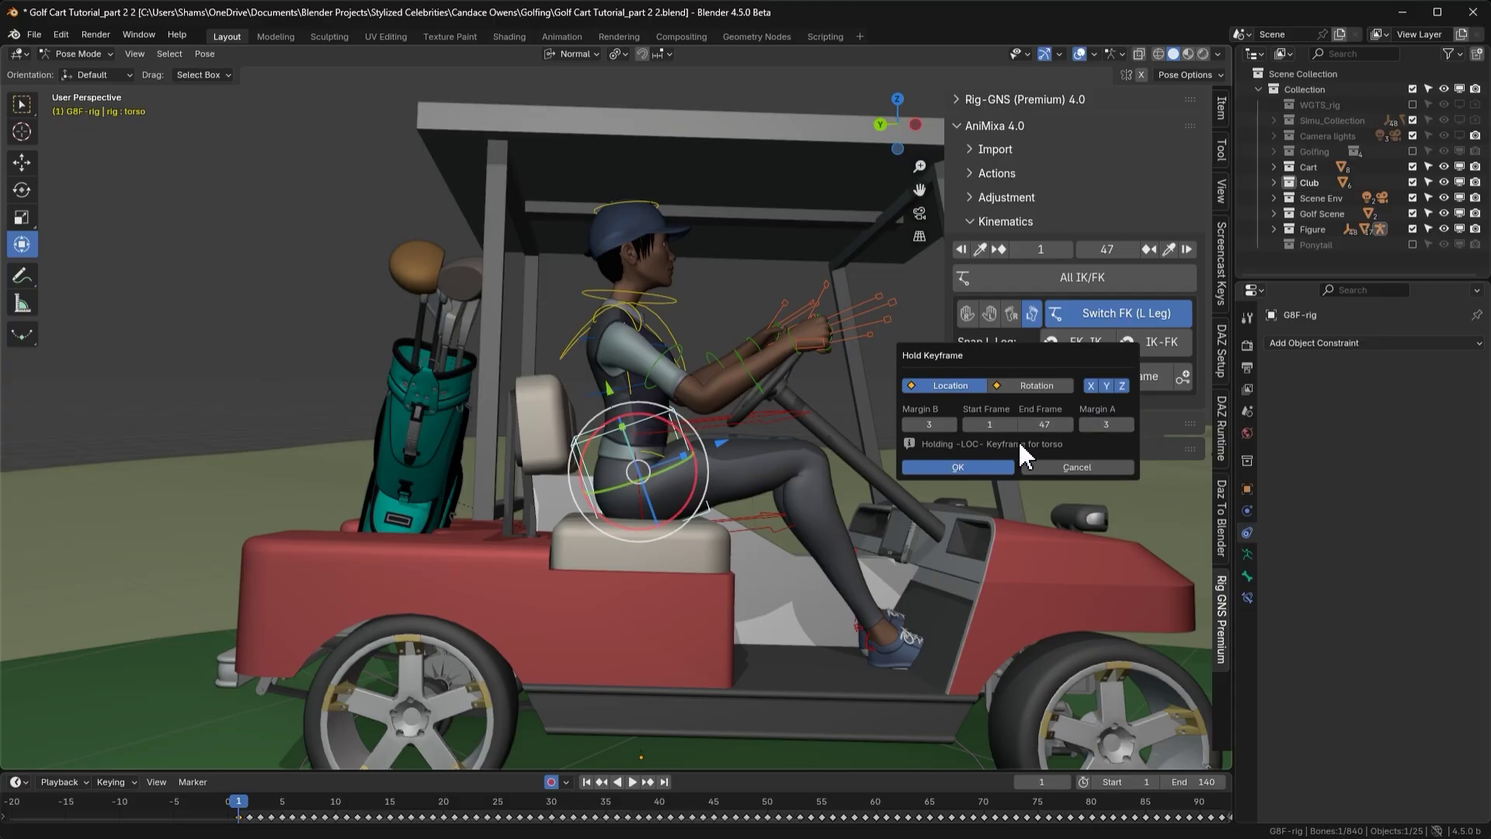
pyautogui.click(980, 465)
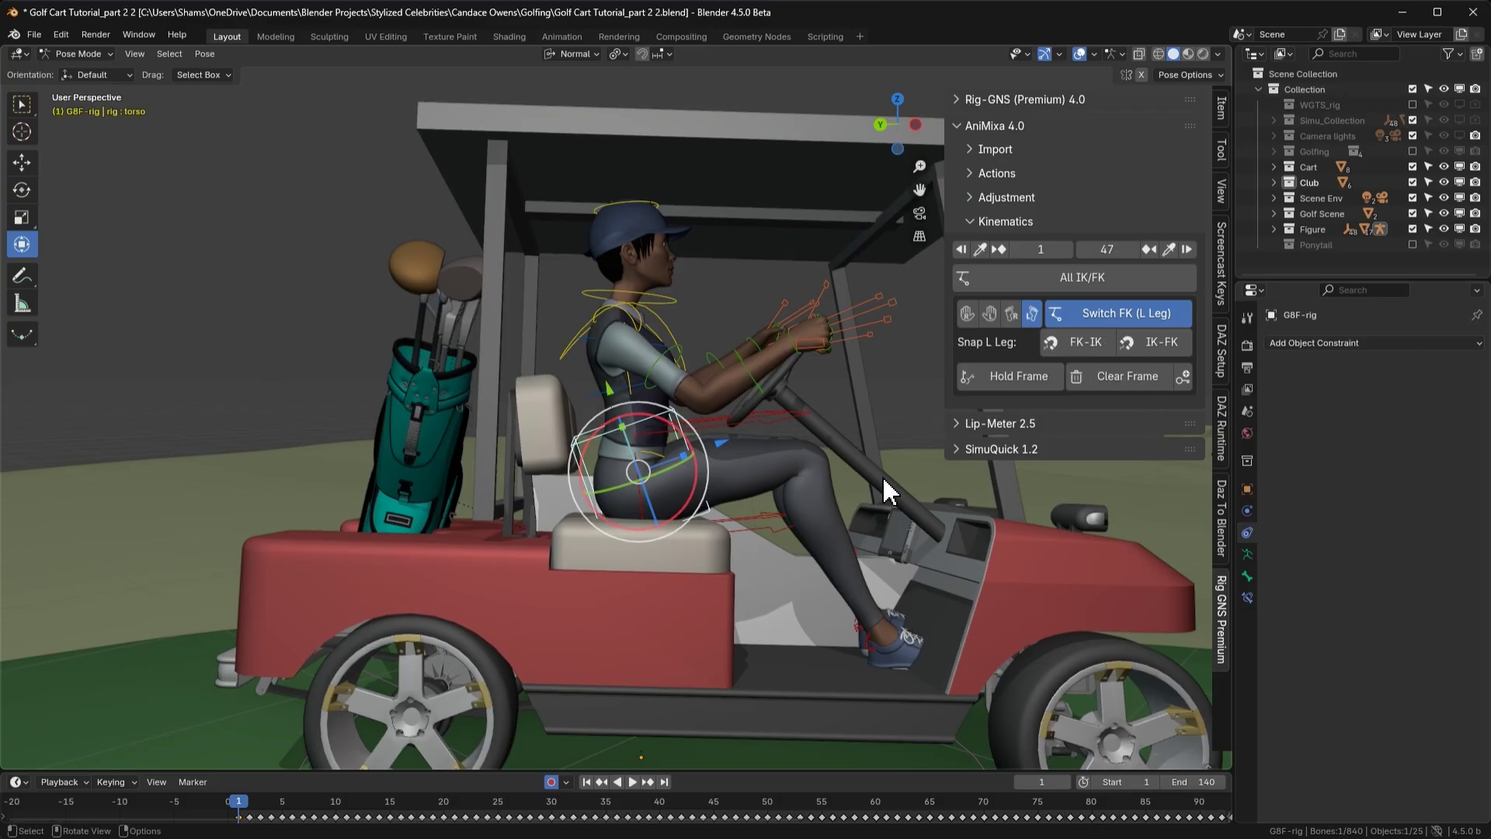
# Play back the exit animation and scrub around frames 41 to 54 to examine how the torso leaves the seat
pyautogui.press('space')
pyautogui.press('space')
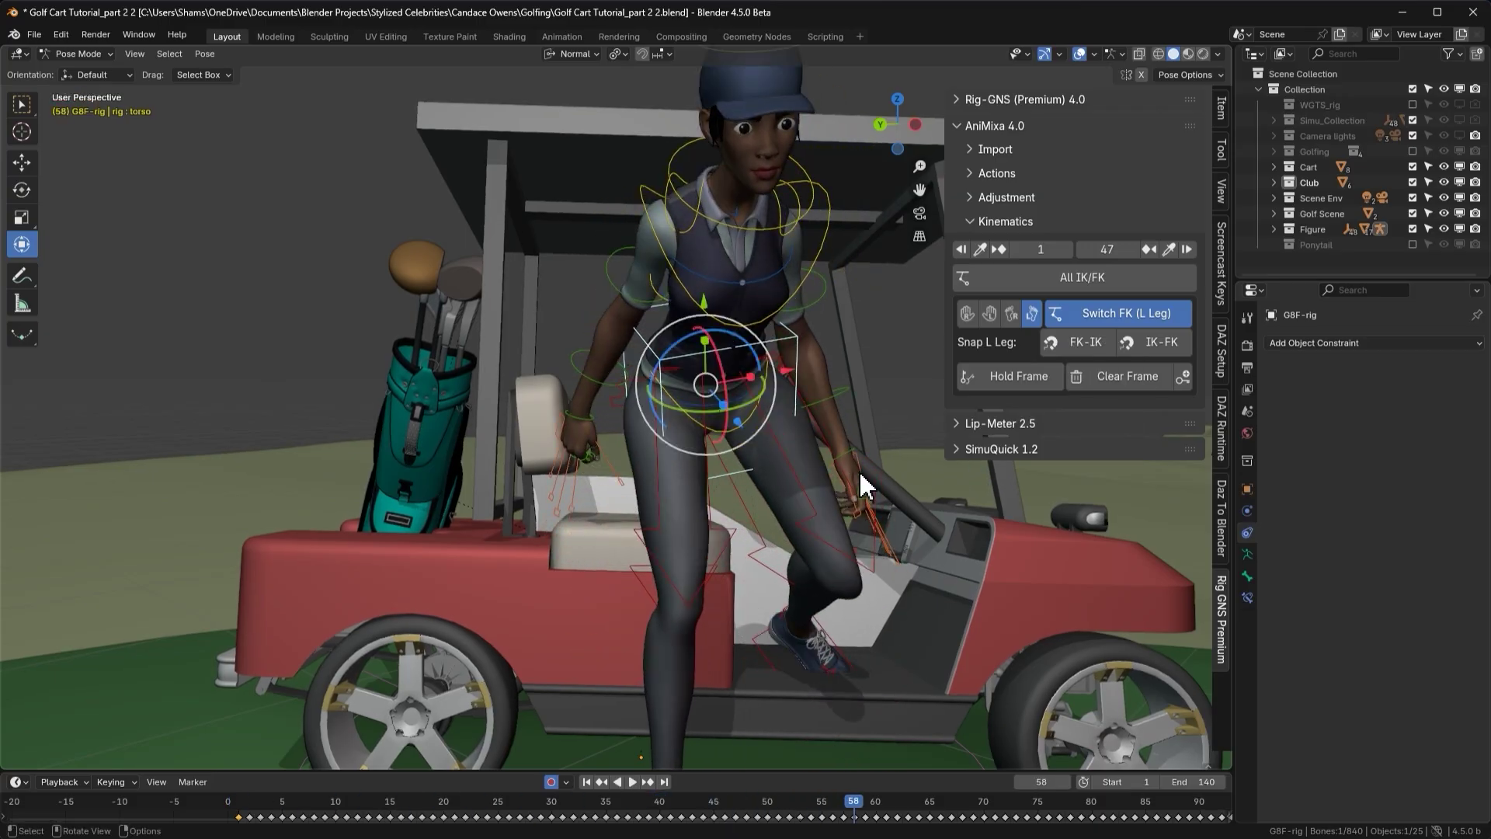
pyautogui.hotkey('shift', 'Left')
pyautogui.press('space')
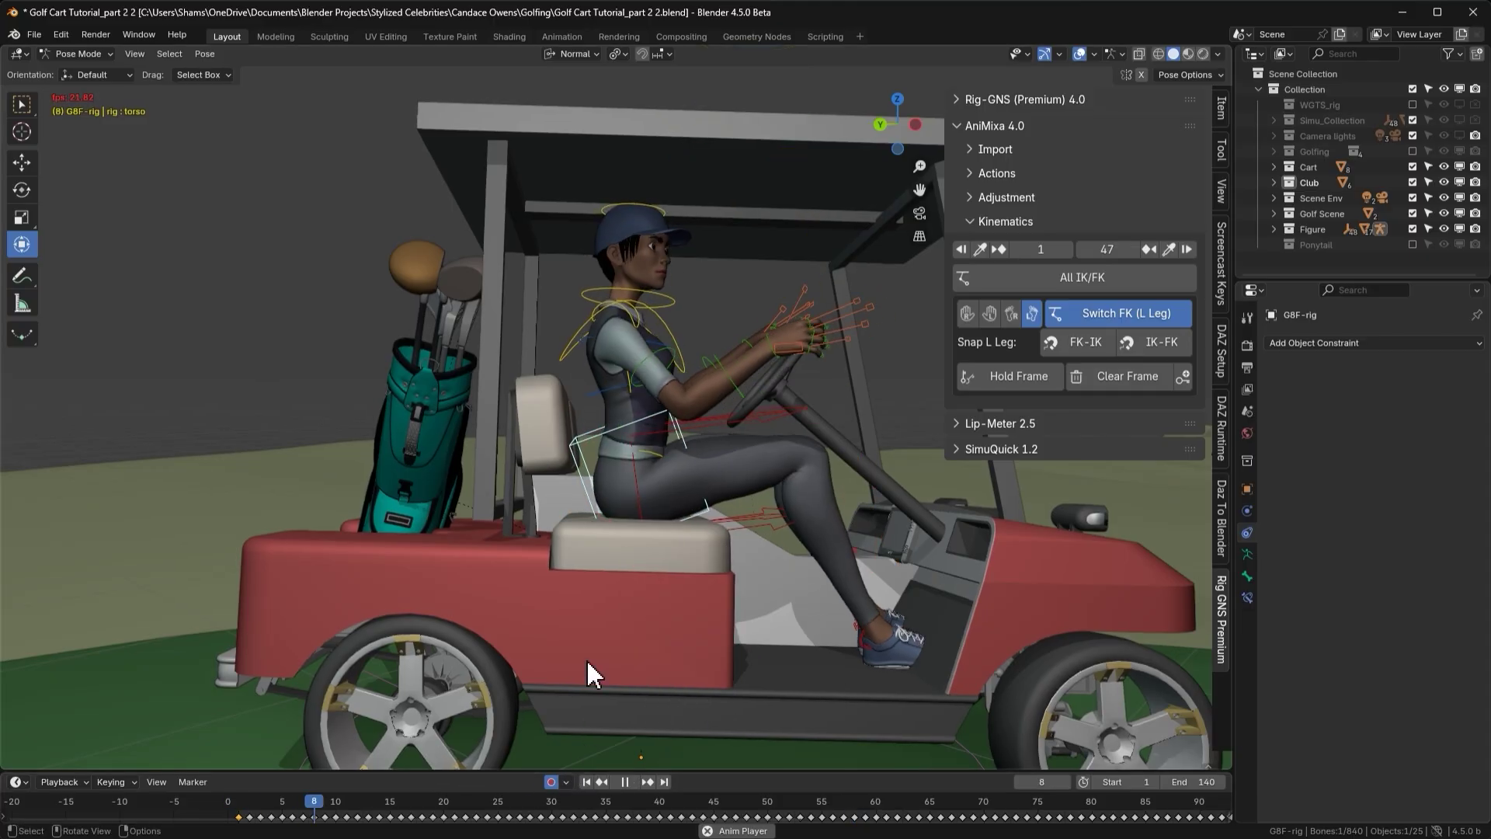
pyautogui.press('space')
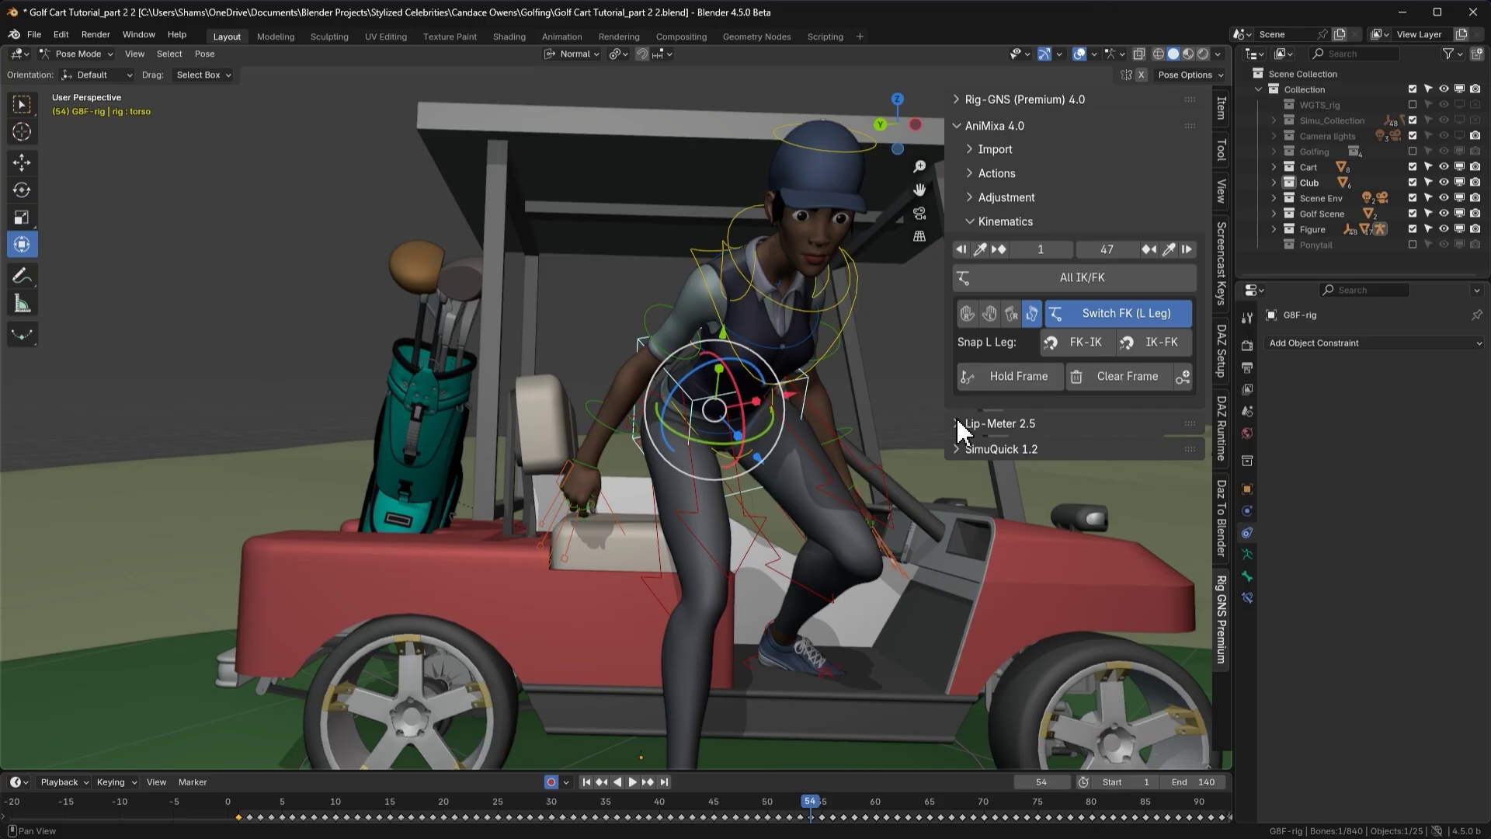
pyautogui.press('space')
pyautogui.moveTo(810, 810); pyautogui.dragTo(690, 810)
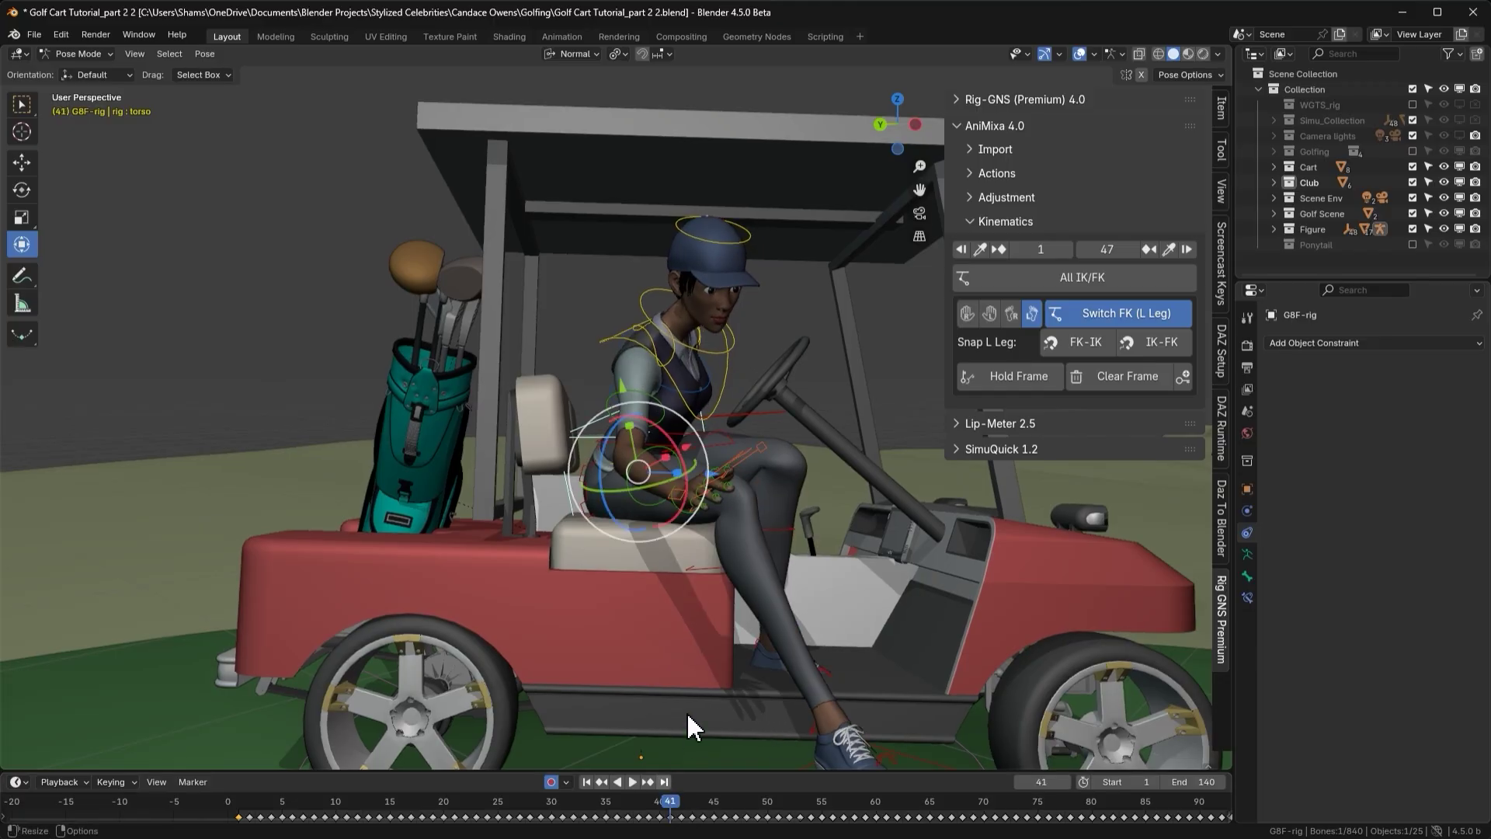
pyautogui.press('space')
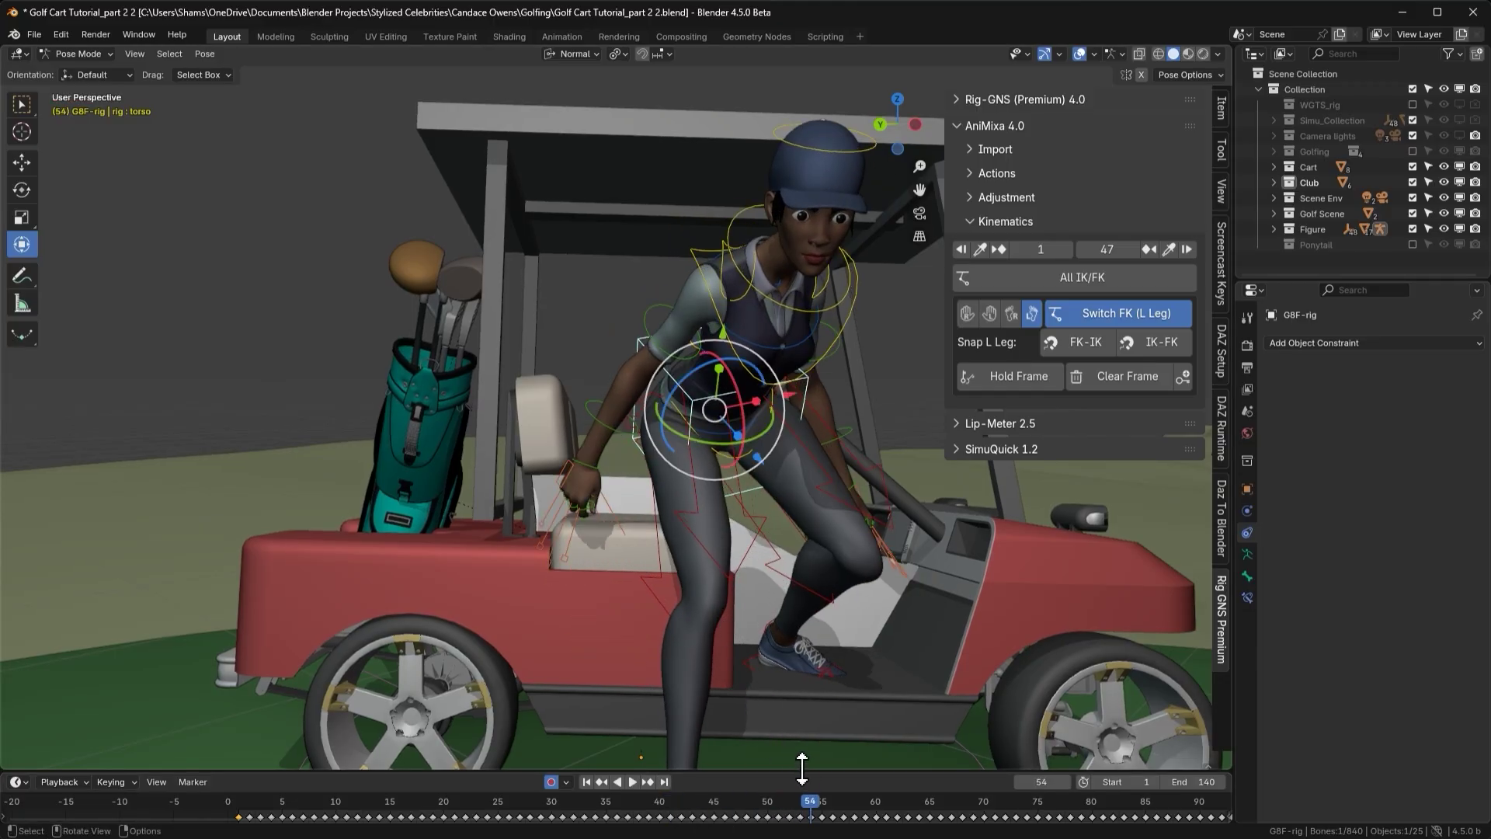
pyautogui.moveTo(811, 810); pyautogui.dragTo(734, 809)
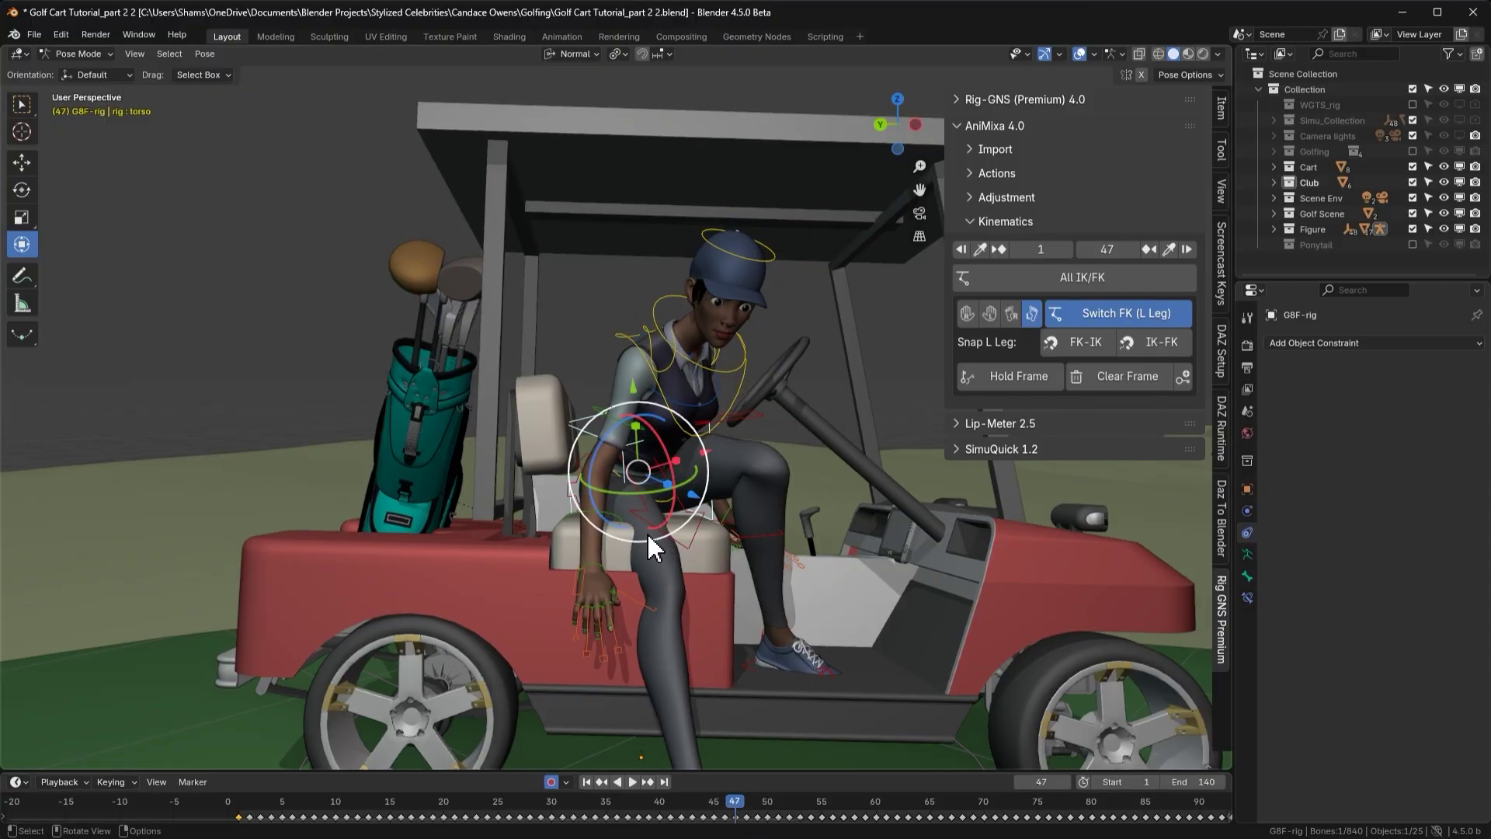
# Set the Kinematics frame range to start at frame 43 and end at frame 51, around the rise from the seat
pyautogui.moveTo(735, 809); pyautogui.dragTo(685, 815)
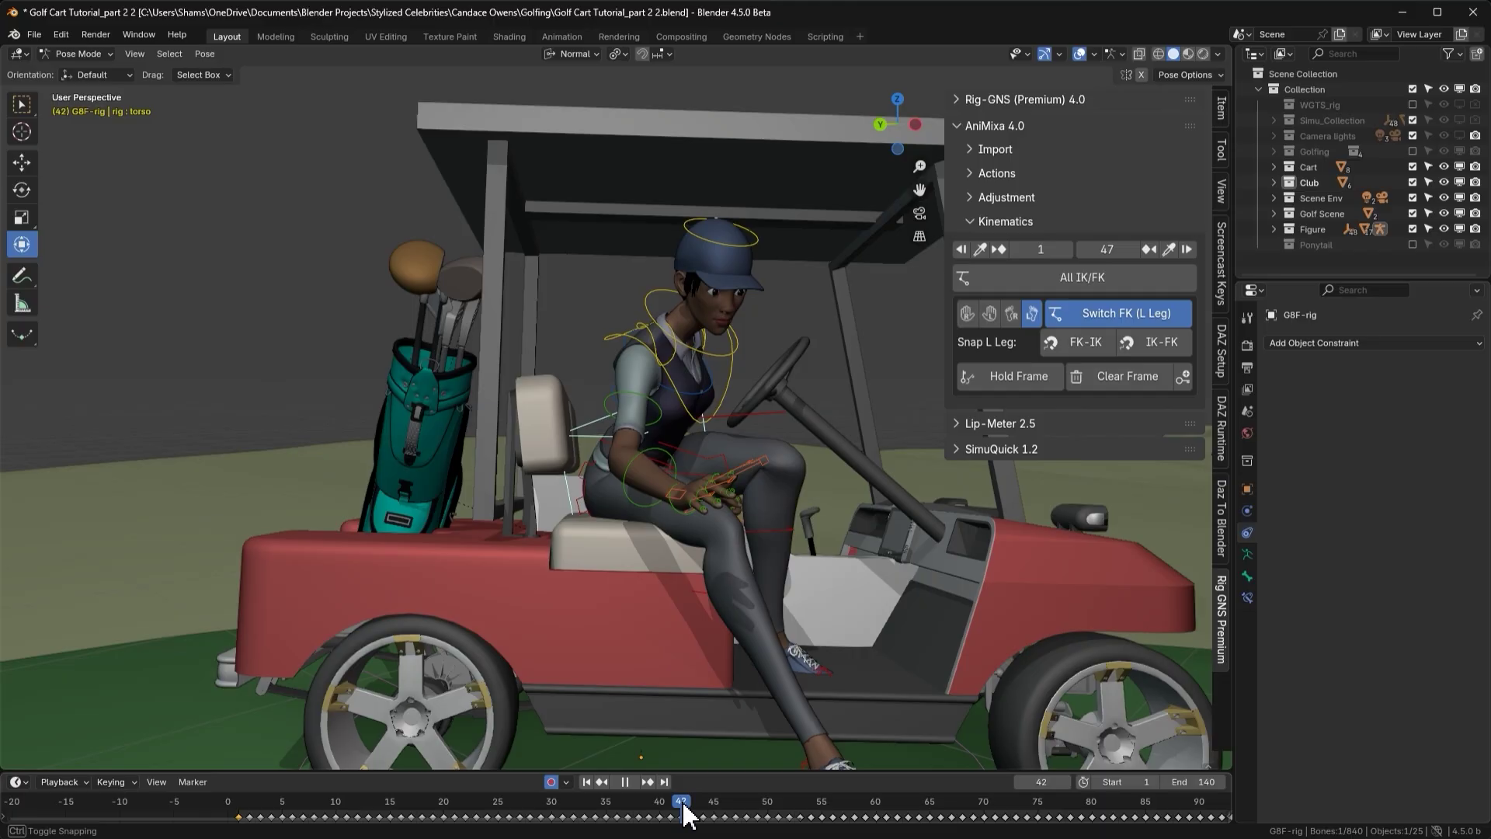
pyautogui.moveTo(686, 816); pyautogui.dragTo(691, 813)
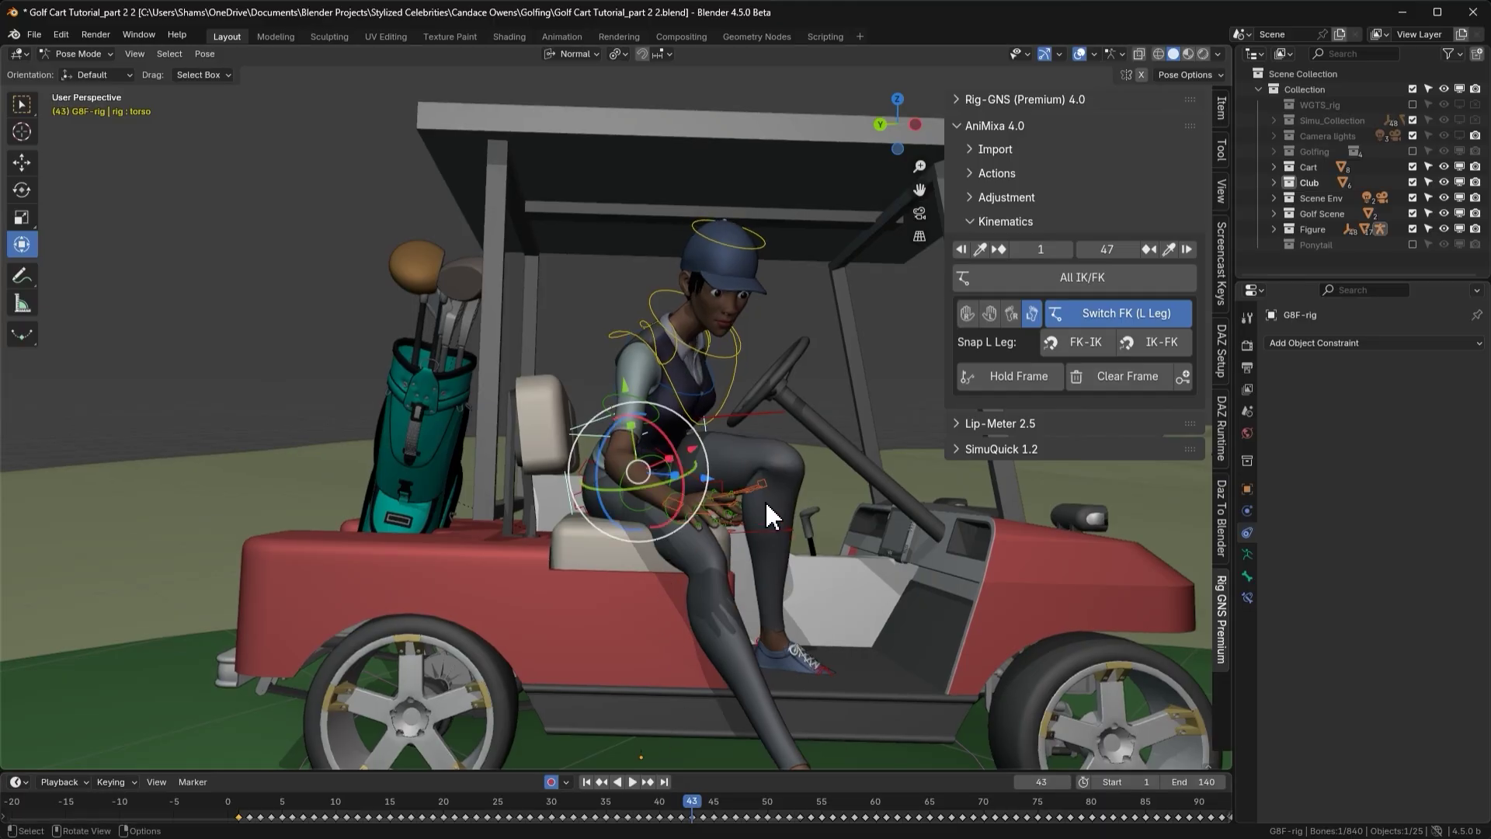
pyautogui.click(979, 249)
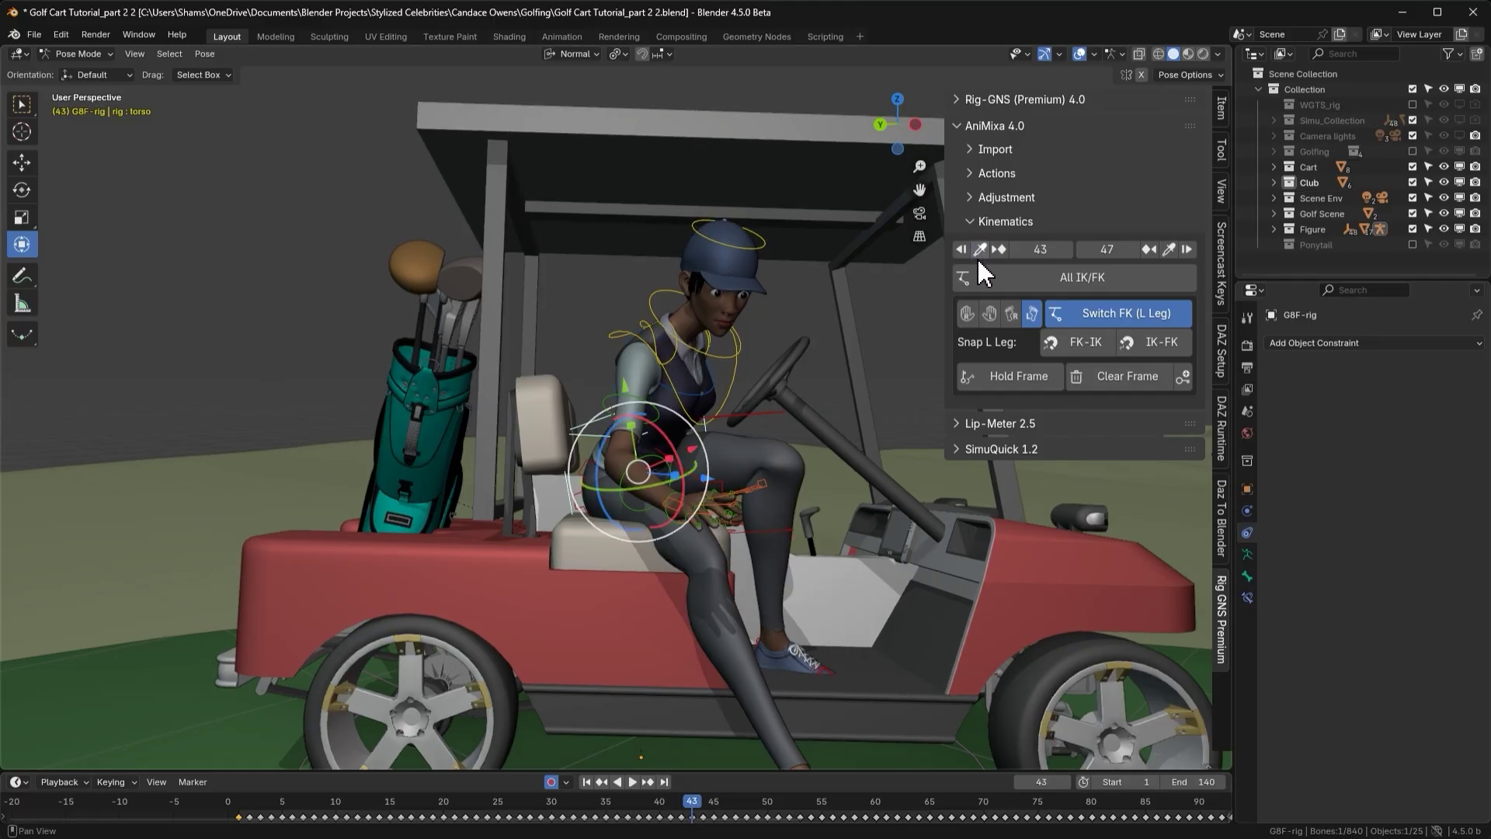
pyautogui.moveTo(691, 812); pyautogui.dragTo(778, 809)
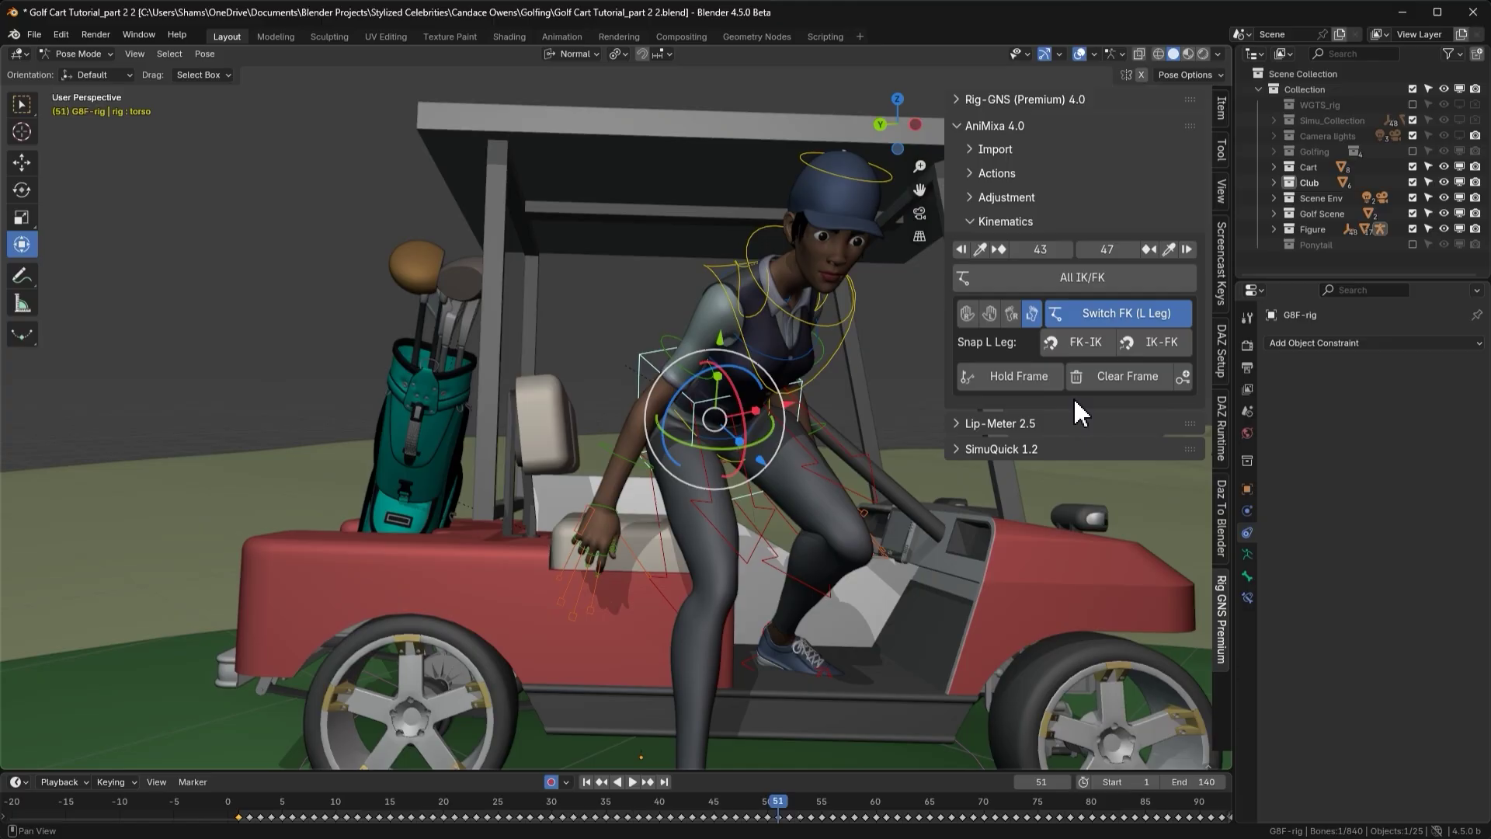
pyautogui.click(1169, 248)
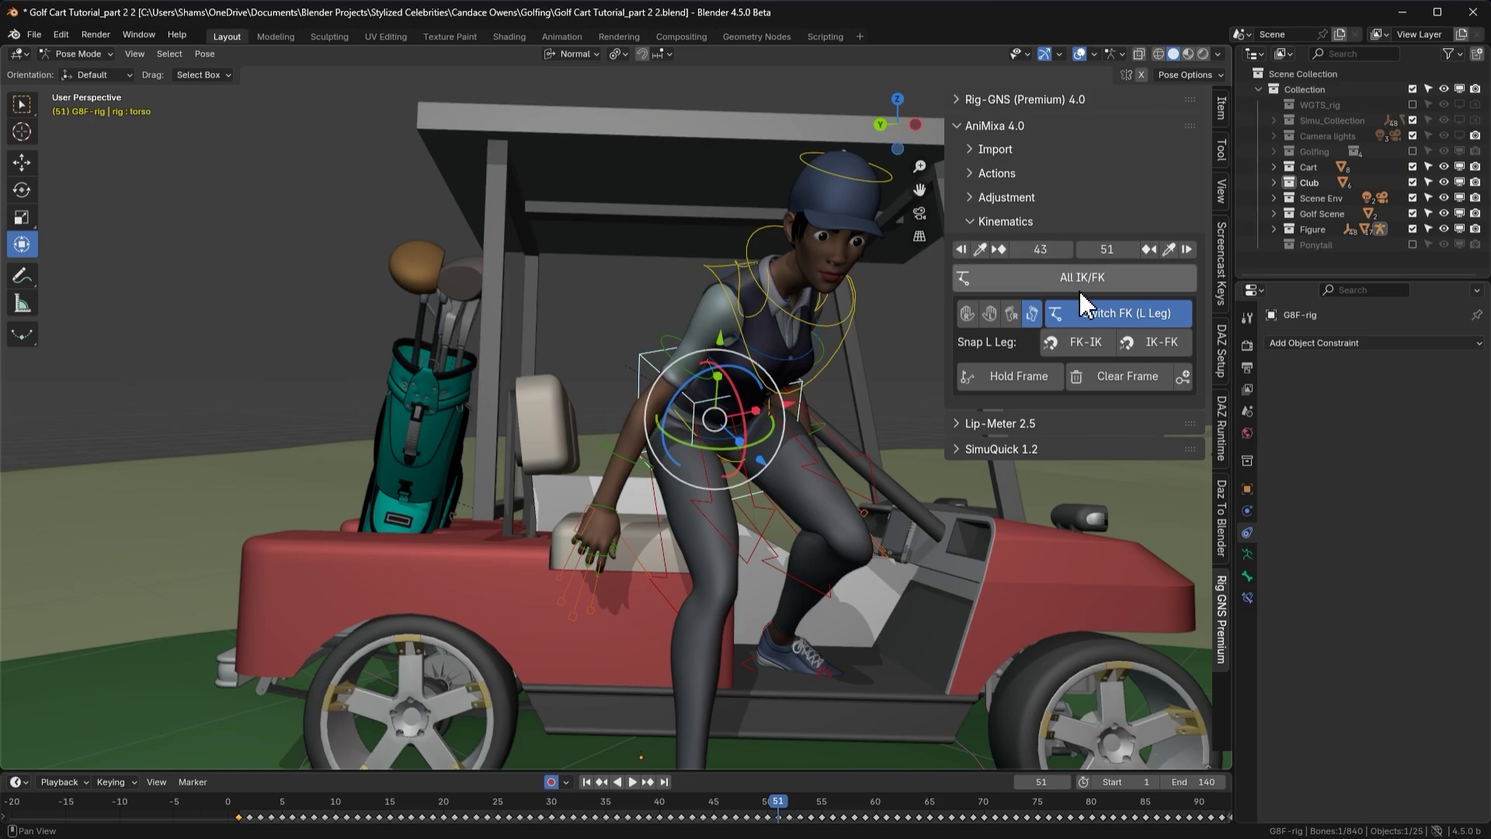
# Clear the torso control's location keyframes on all axes from frame 43 to 51, with rotation excluded
pyautogui.click(1119, 375)
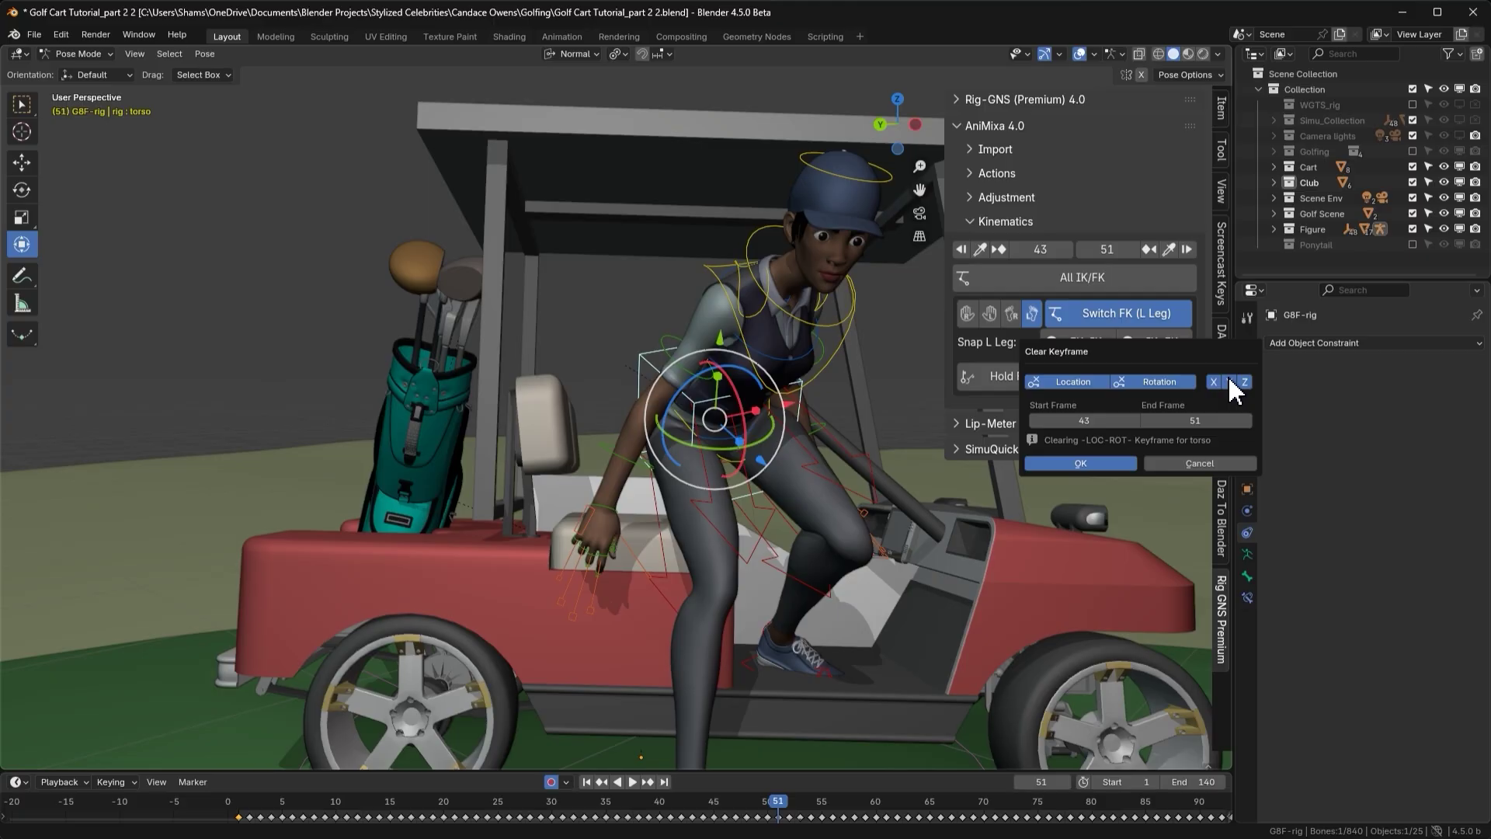
pyautogui.click(1152, 380)
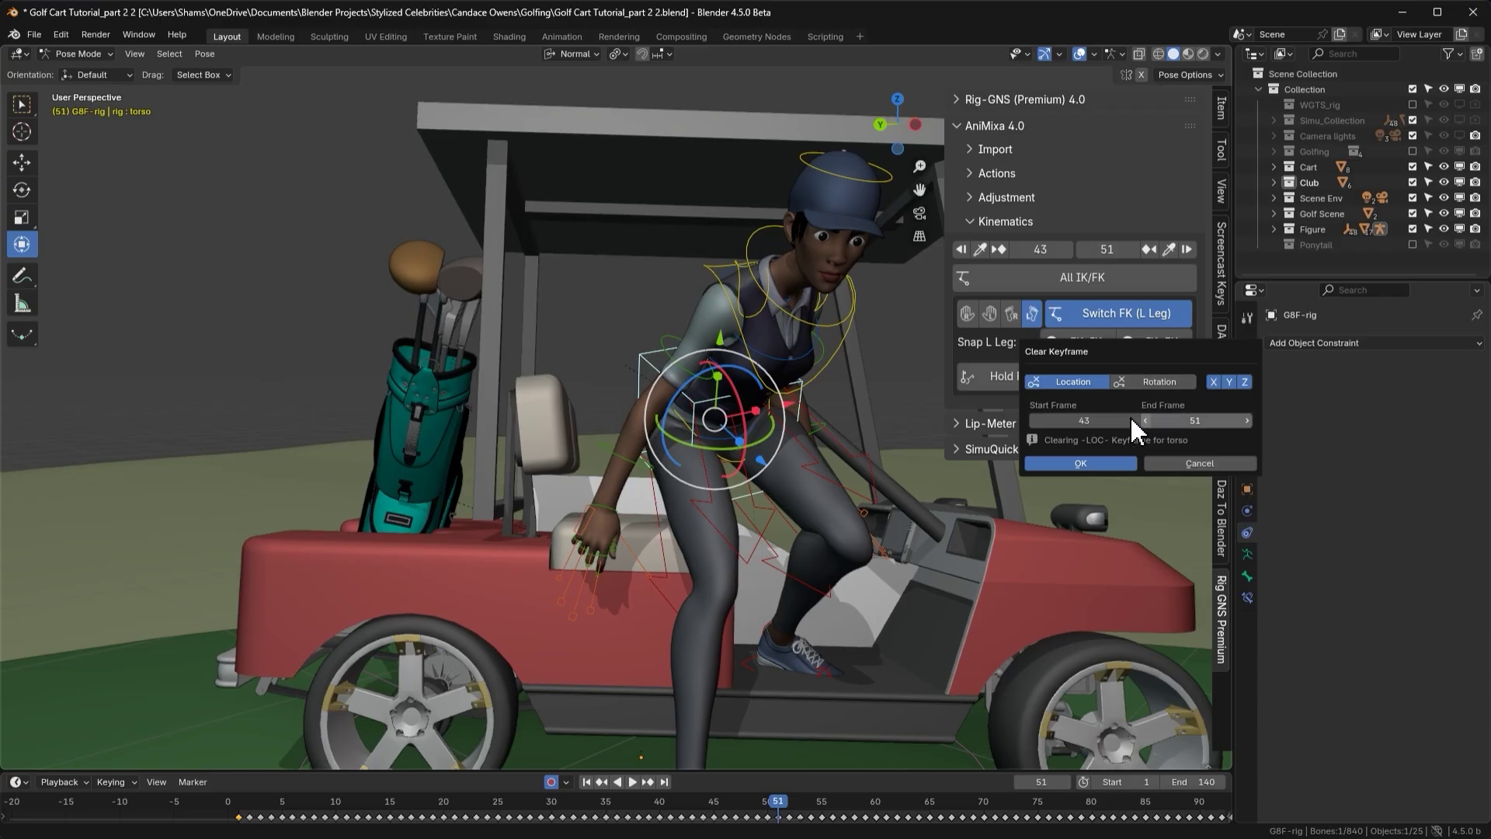
pyautogui.click(1102, 466)
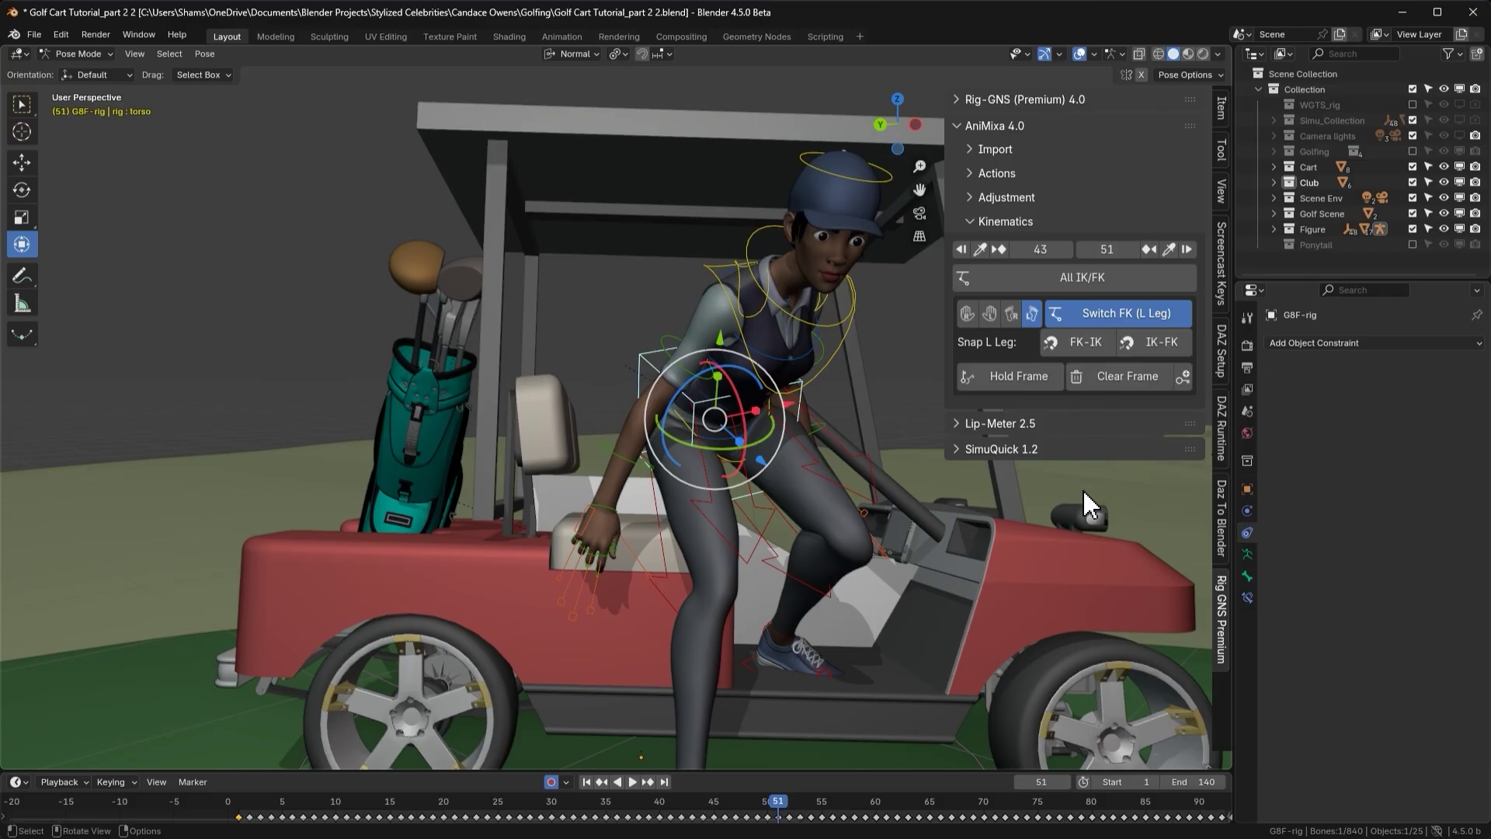
# Scrub and play the animation around frames 45 to 64 to check the smoothness of the torso's rise from the seat
pyautogui.moveTo(780, 802); pyautogui.dragTo(712, 814)
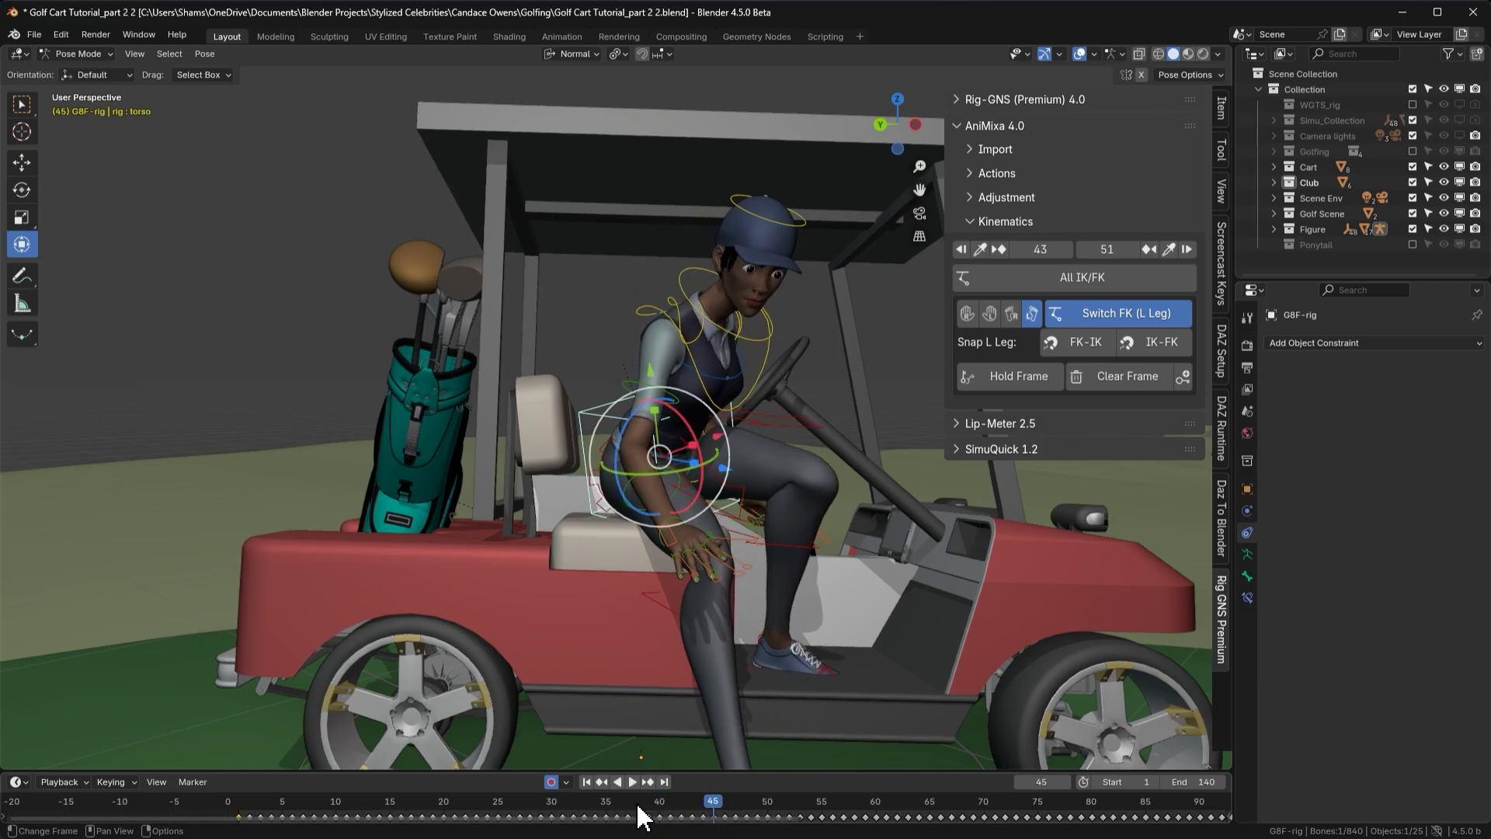
pyautogui.press('space')
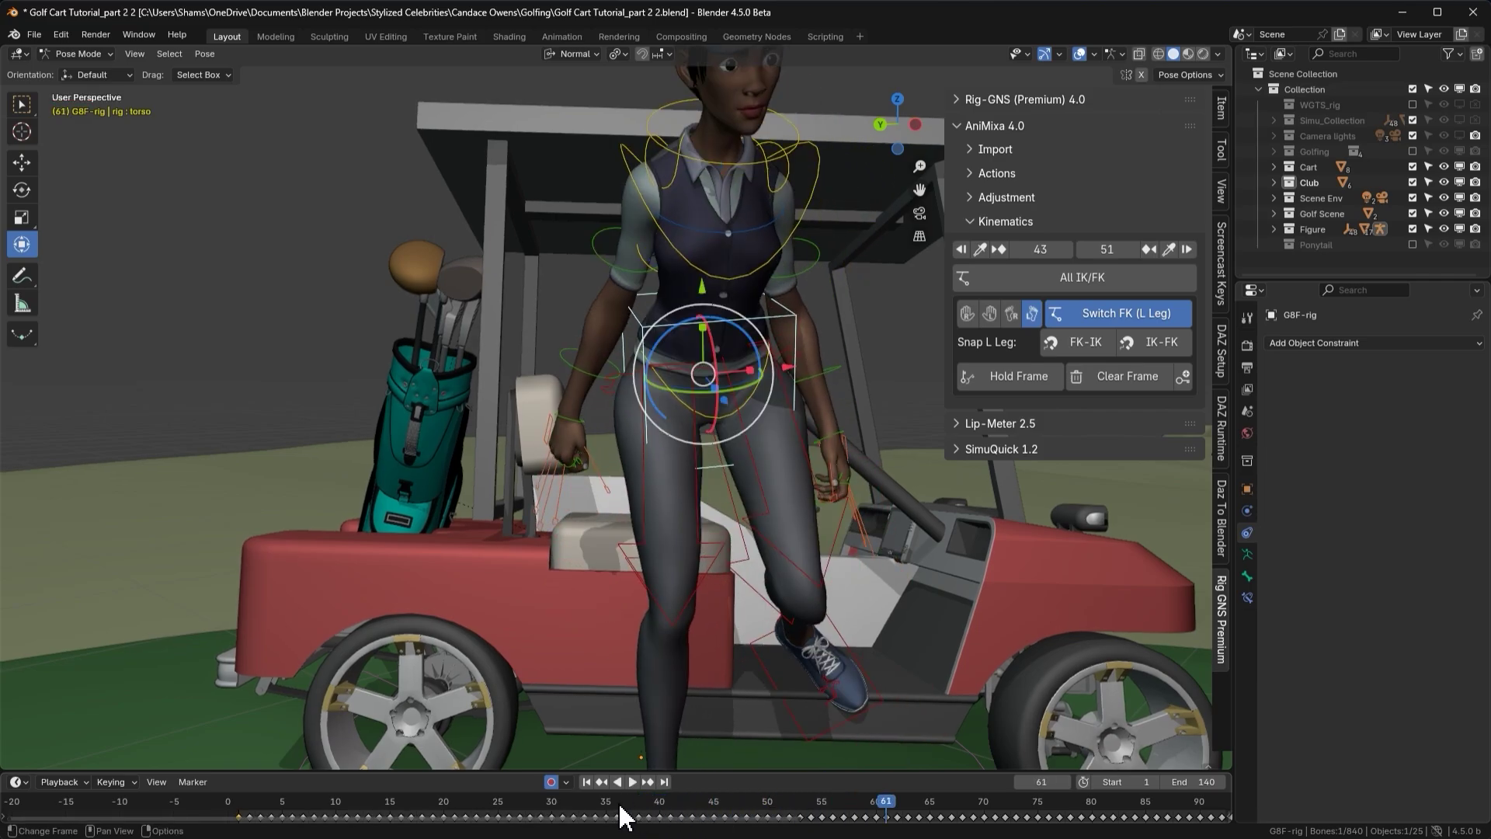
pyautogui.click(621, 813)
pyautogui.scroll(-2, 666, 516)
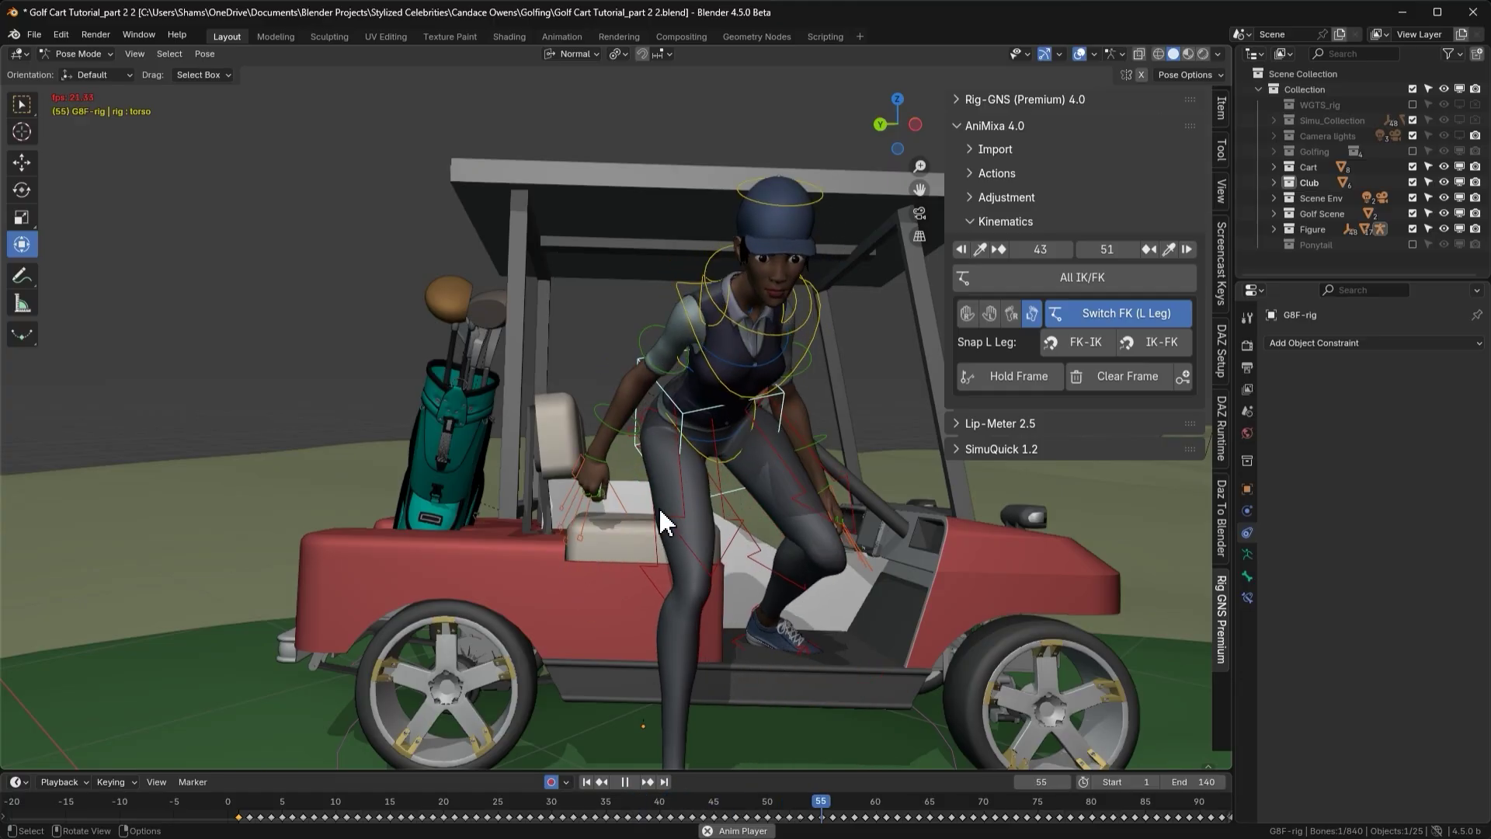
pyautogui.press('space')
pyautogui.moveTo(677, 469); pyautogui.dragTo(701, 468, button='middle')
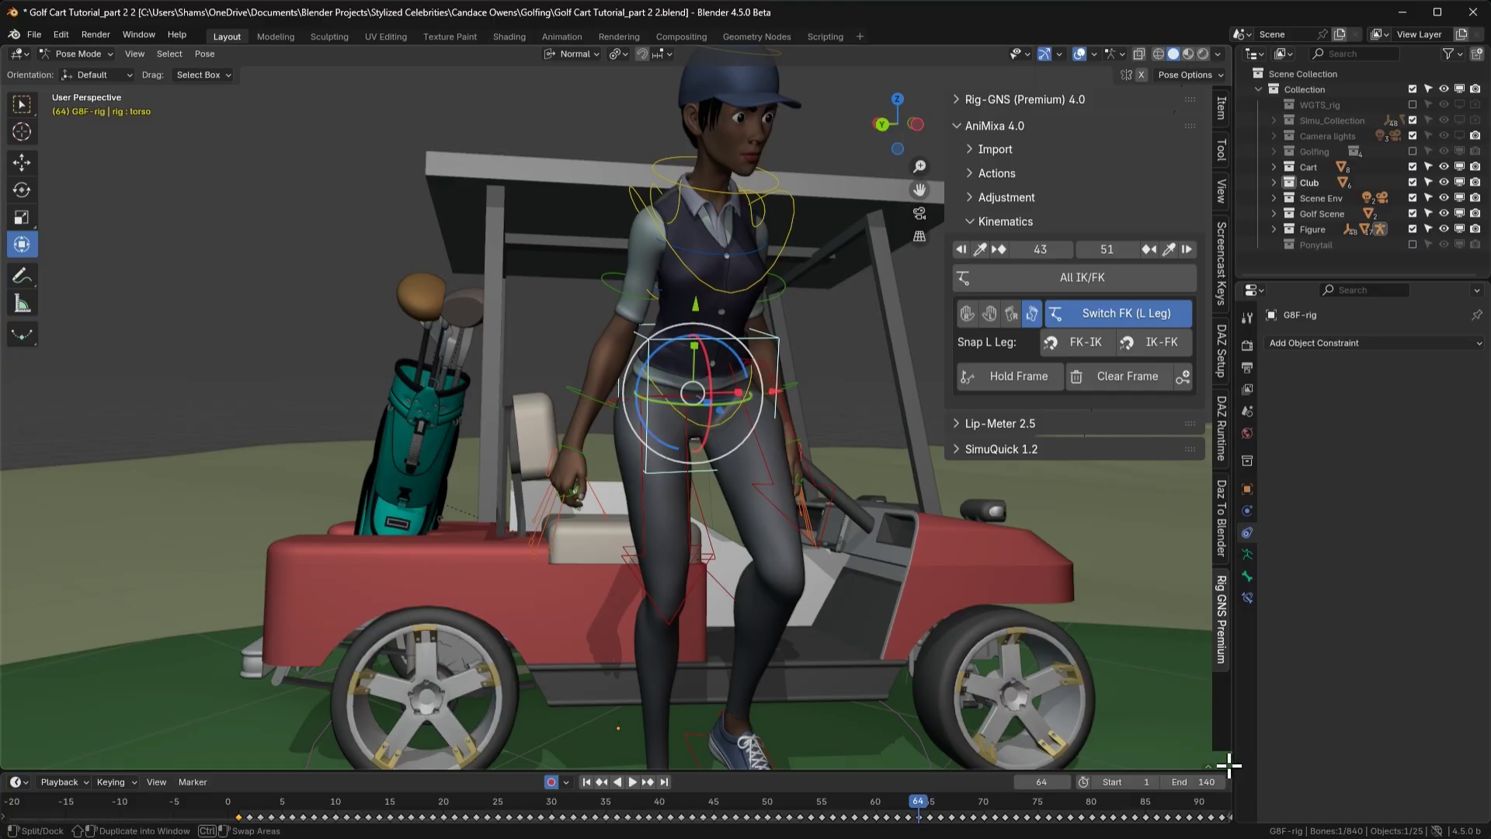
# Split the 3D viewport horizontally and turn the new lower area into a Dope Sheet showing the Action Editor
pyautogui.moveTo(1227, 767); pyautogui.dragTo(1203, 561)
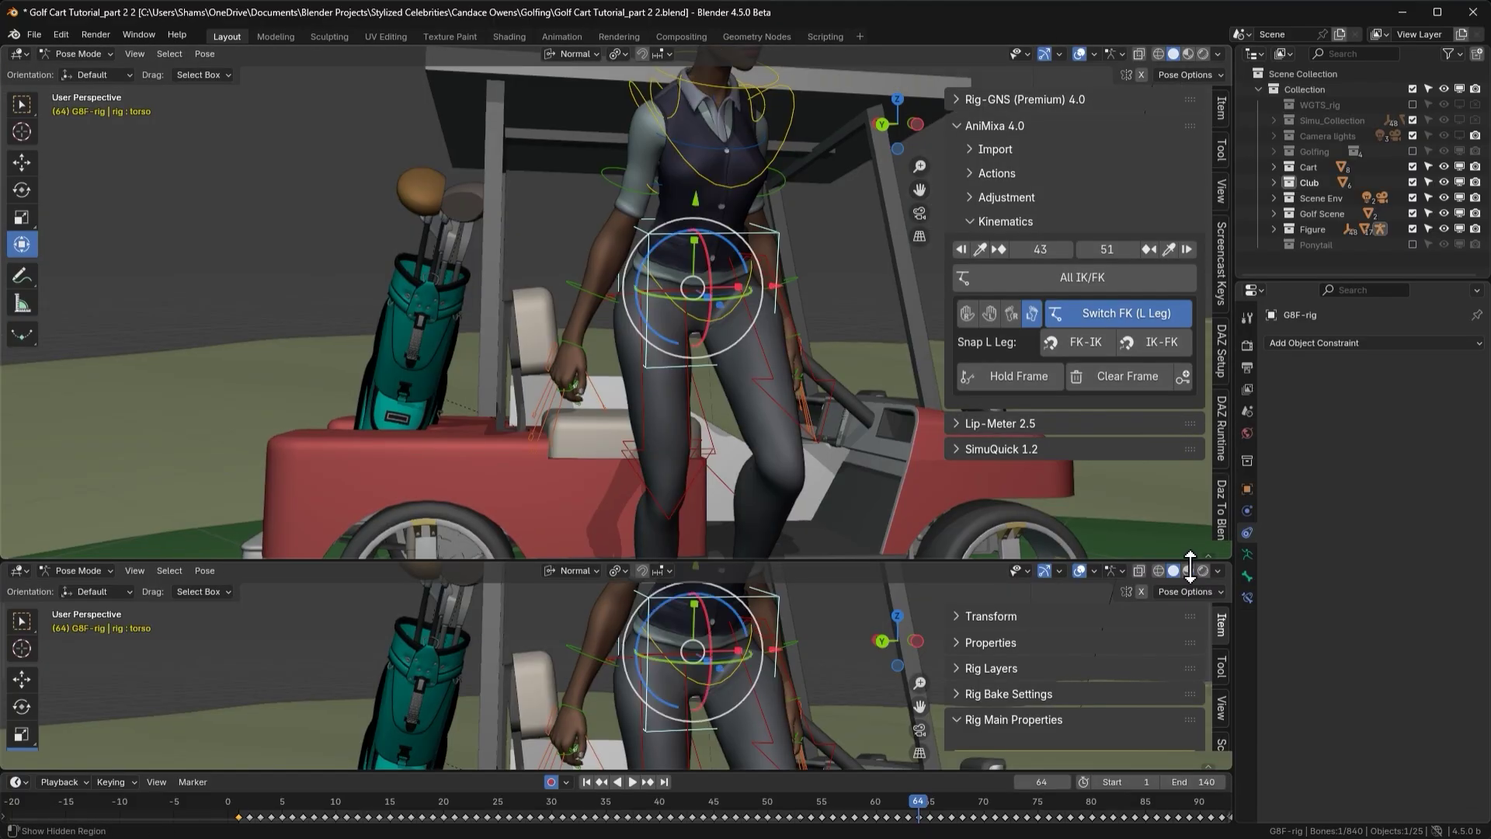
pyautogui.click(20, 571)
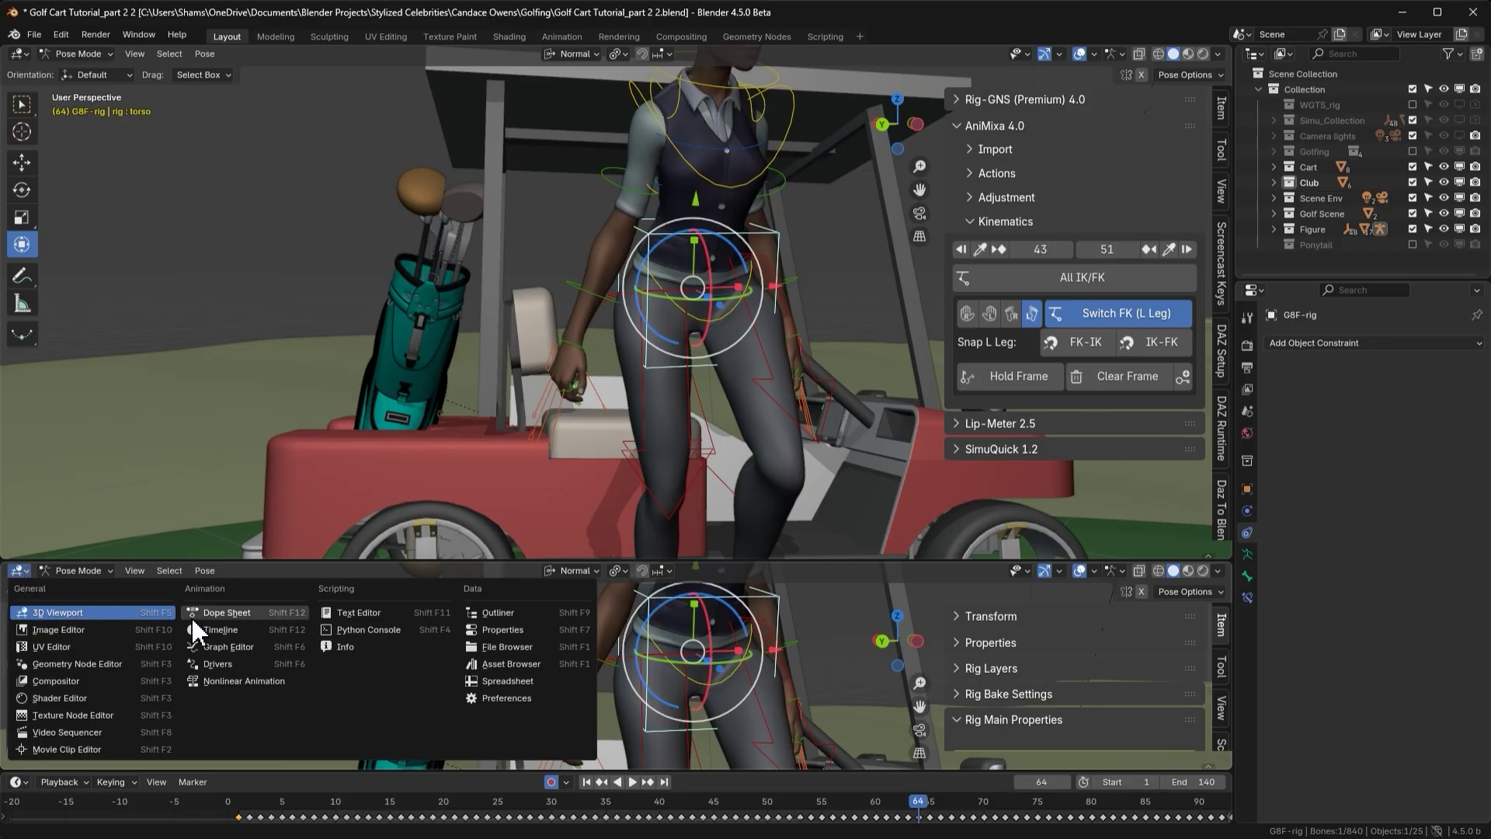
pyautogui.click(222, 612)
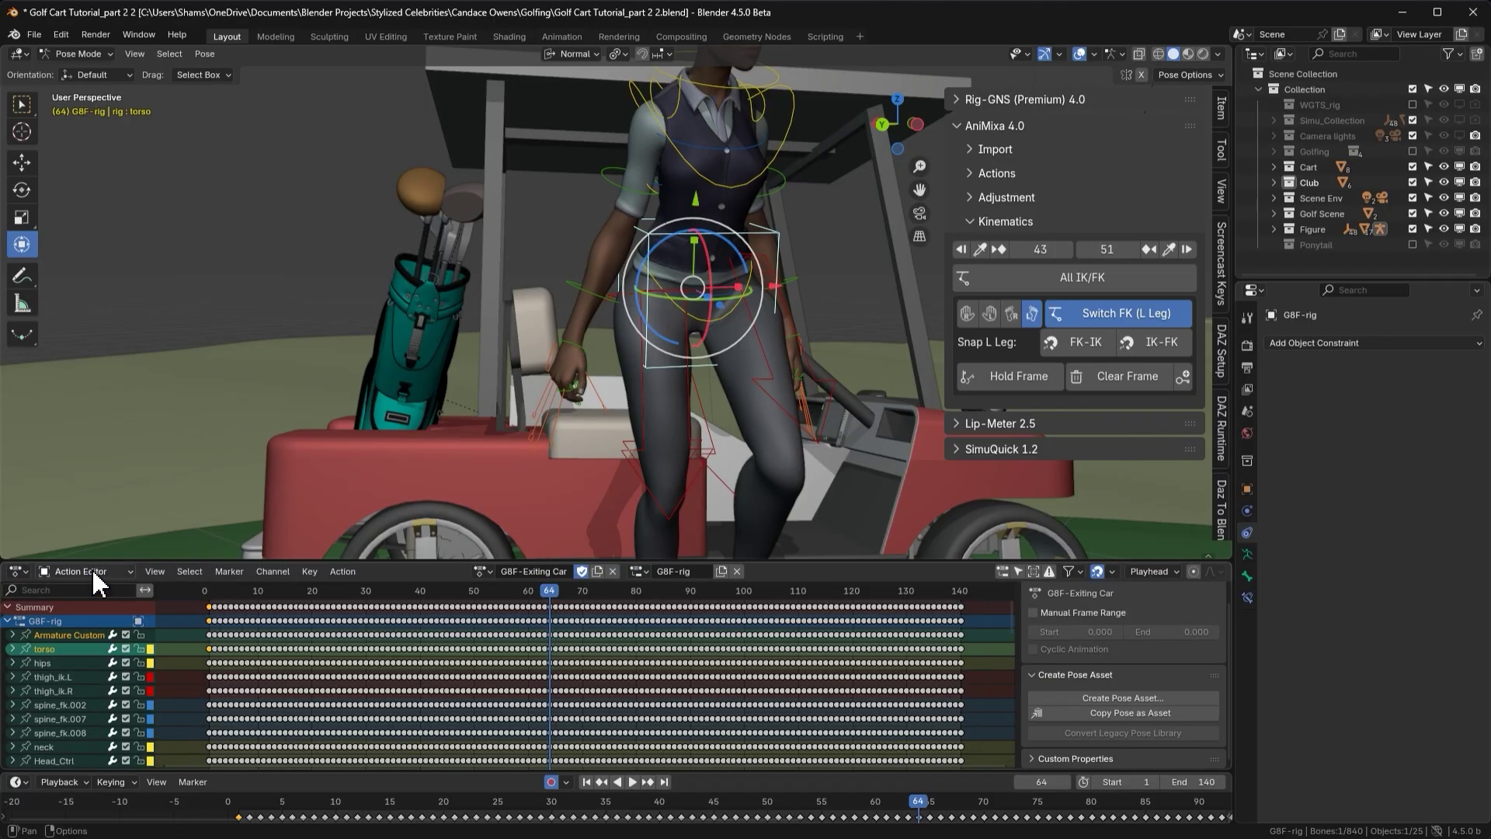
pyautogui.rightClick(89, 602)
pyautogui.press('Escape')
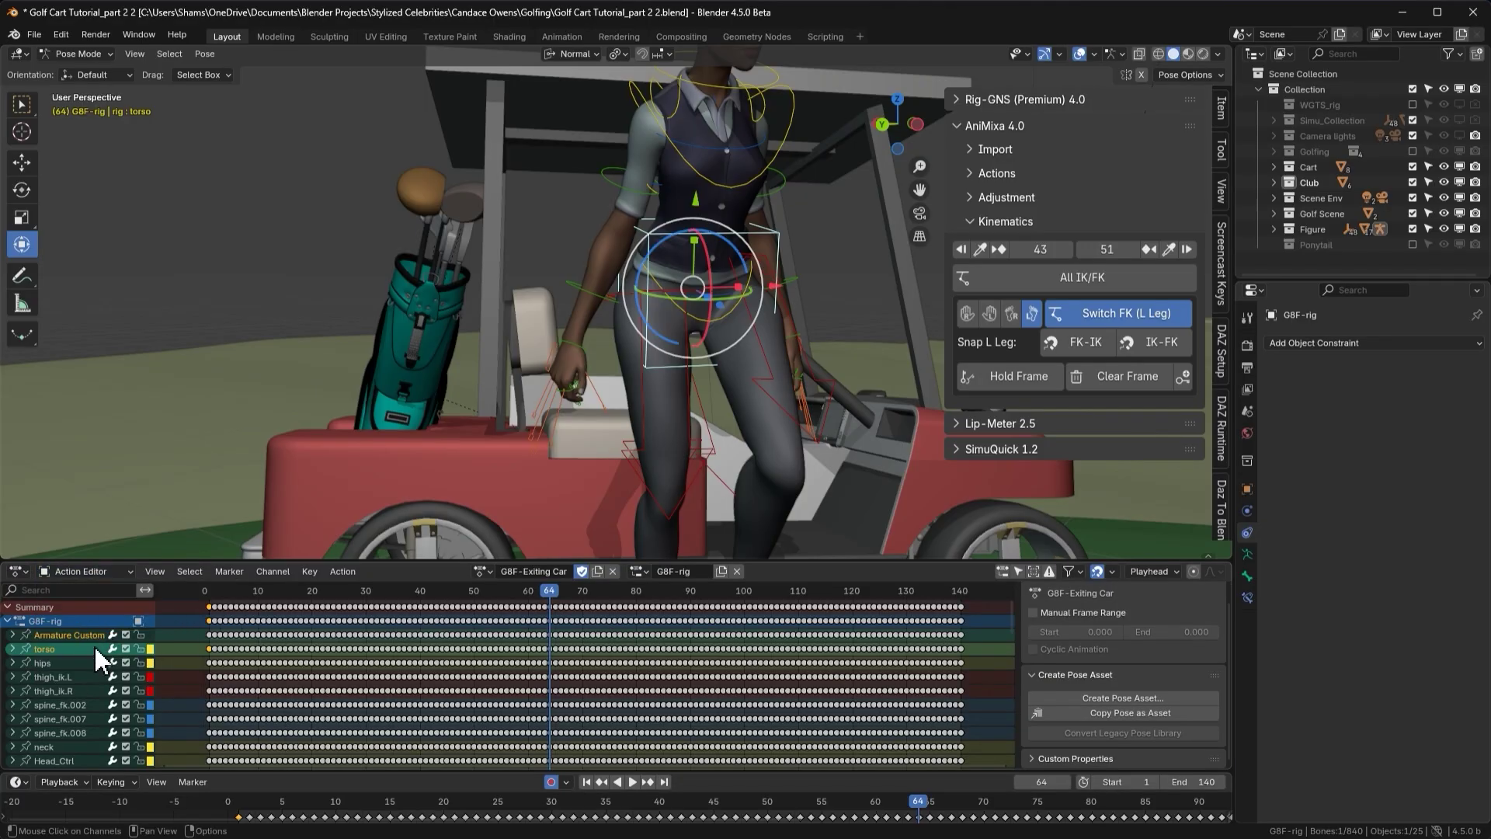
# Limit the Action Editor to the selected bone, expand the torso channels, and examine its location keyframes between frames 43 and 51
pyautogui.click(1017, 570)
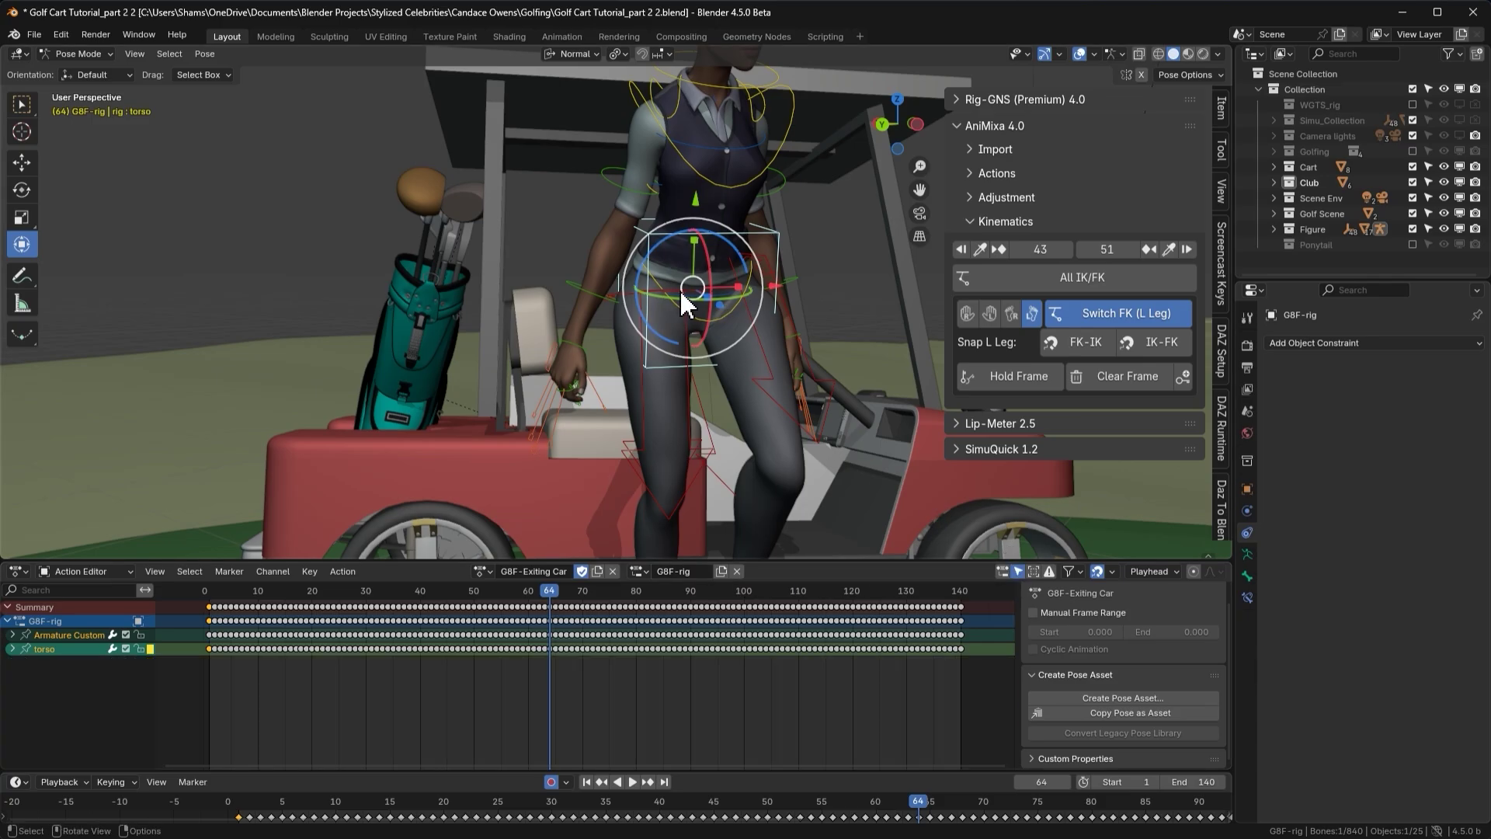
pyautogui.click(13, 649)
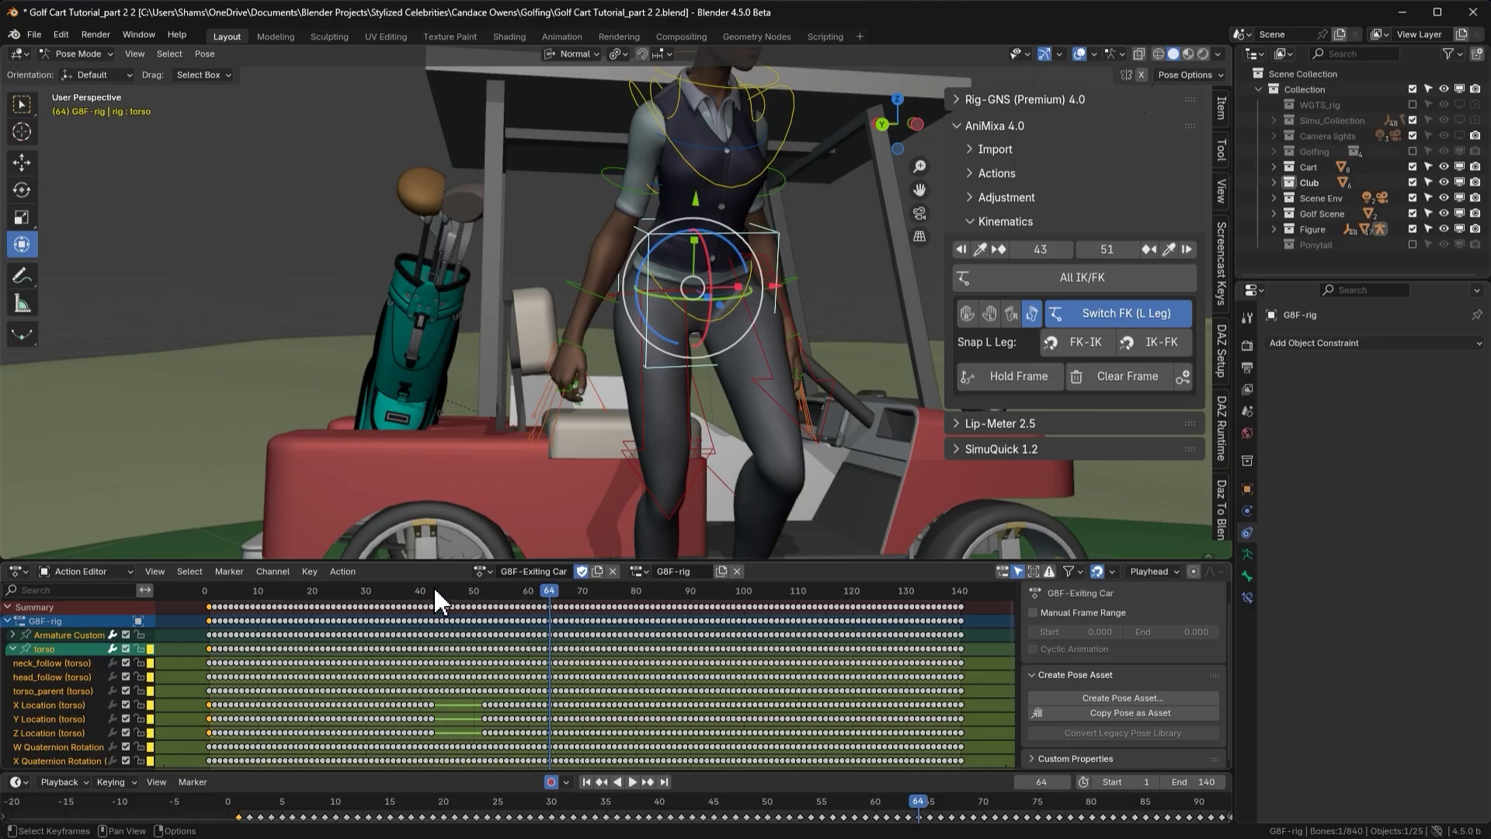
pyautogui.moveTo(433, 588); pyautogui.dragTo(481, 592)
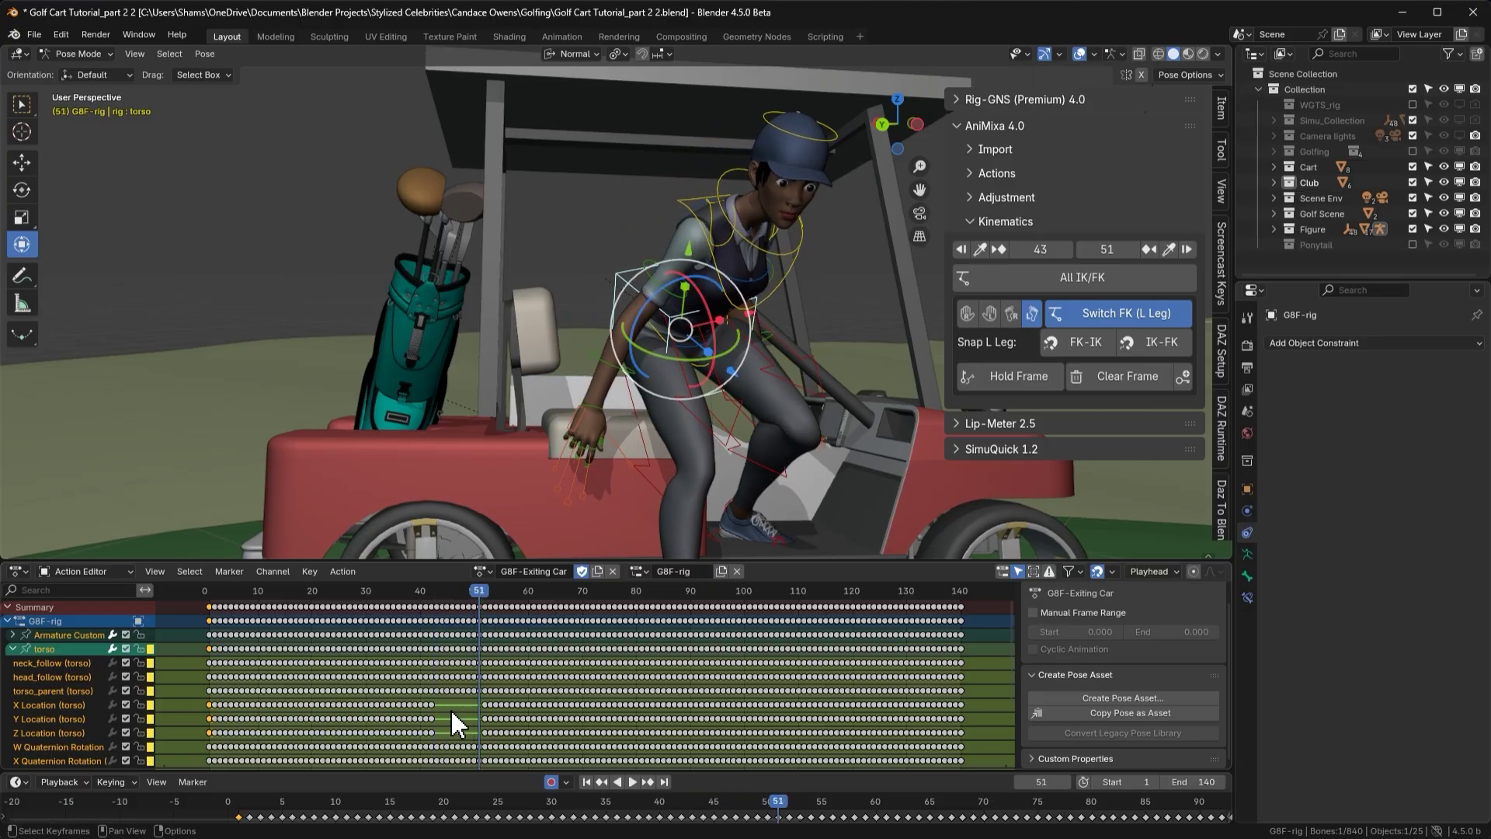
pyautogui.scroll(2, 464, 726)
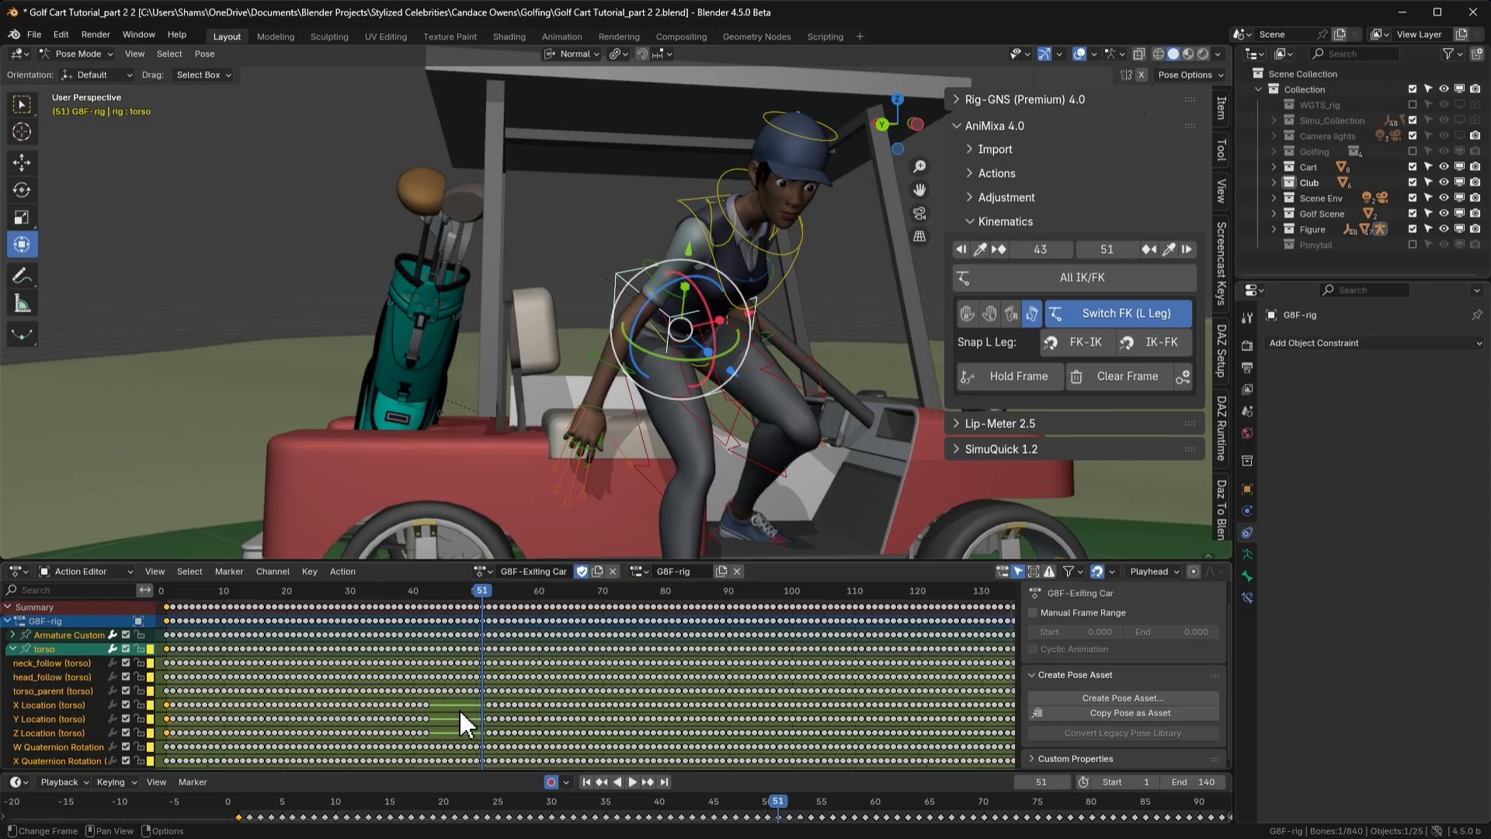
# Undo the clearing of the torso location keyframes and play back the animation with the whole cart in view
pyautogui.hotkey('ctrl', 'z')
pyautogui.scroll(2, 445, 711)
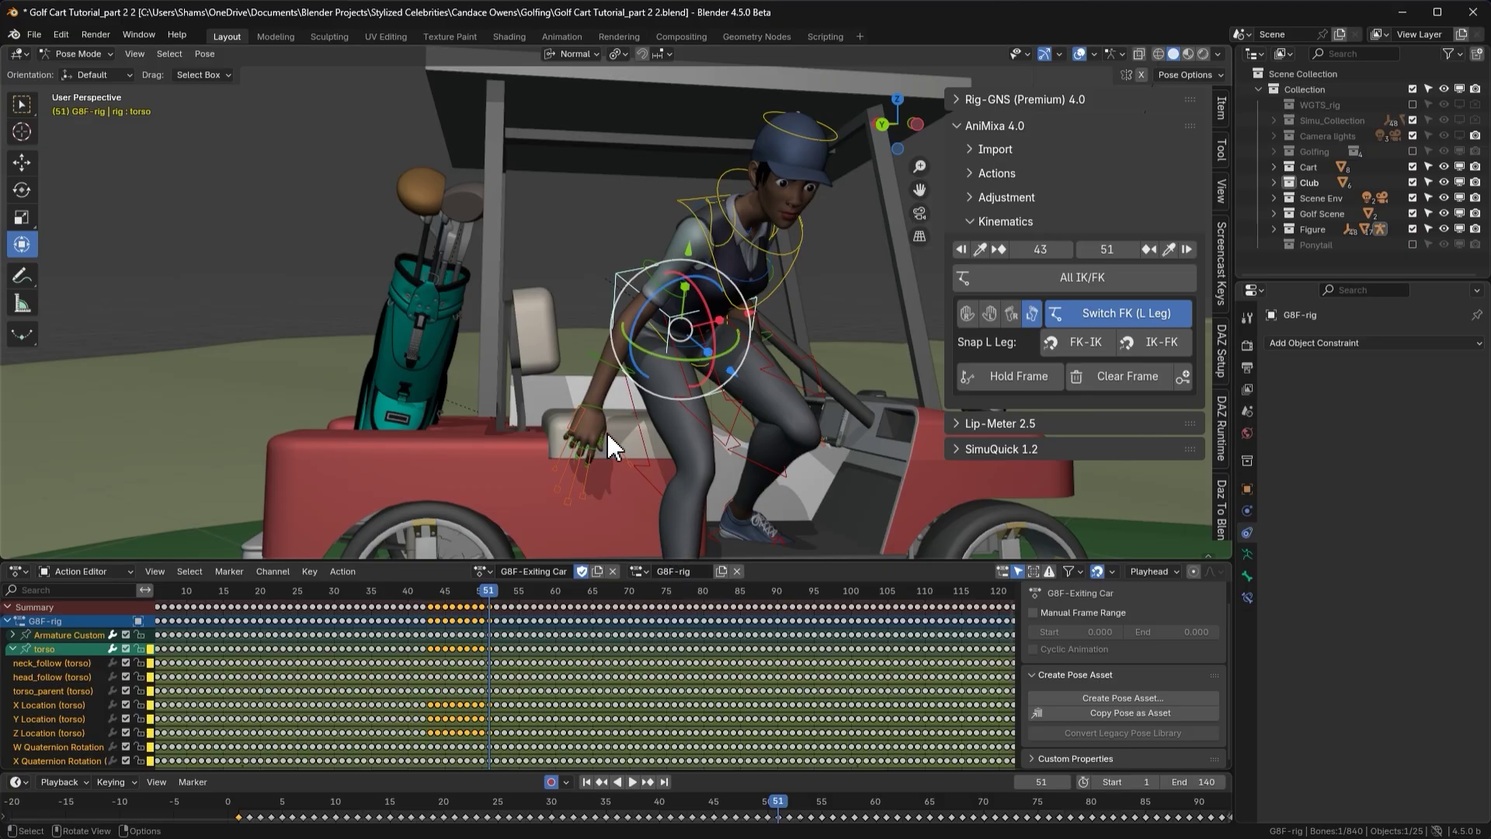
pyautogui.scroll(-2, 601, 275)
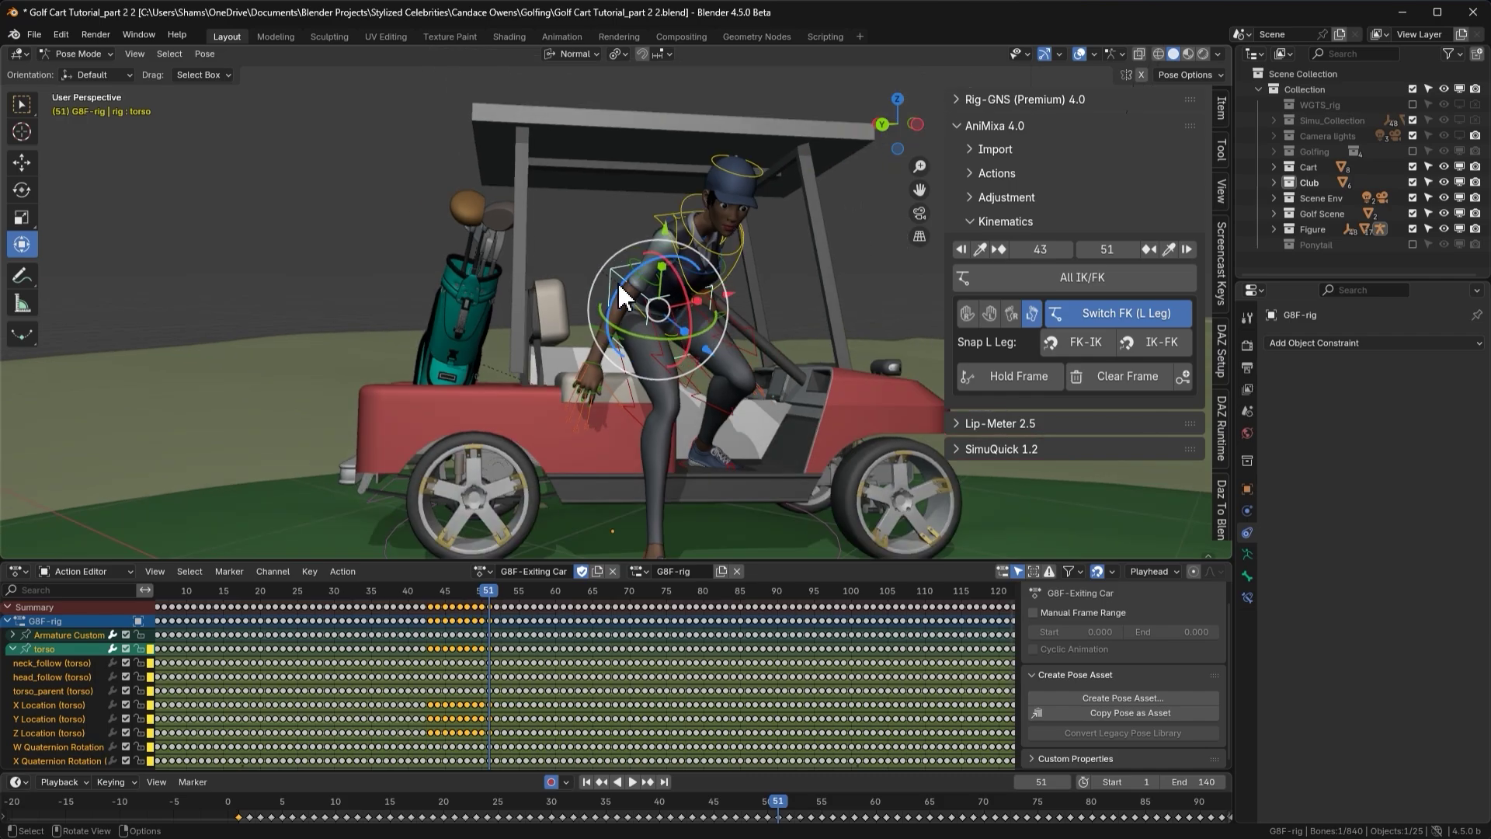
pyautogui.moveTo(622, 295); pyautogui.dragTo(612, 340, button='middle')
pyautogui.press('space')
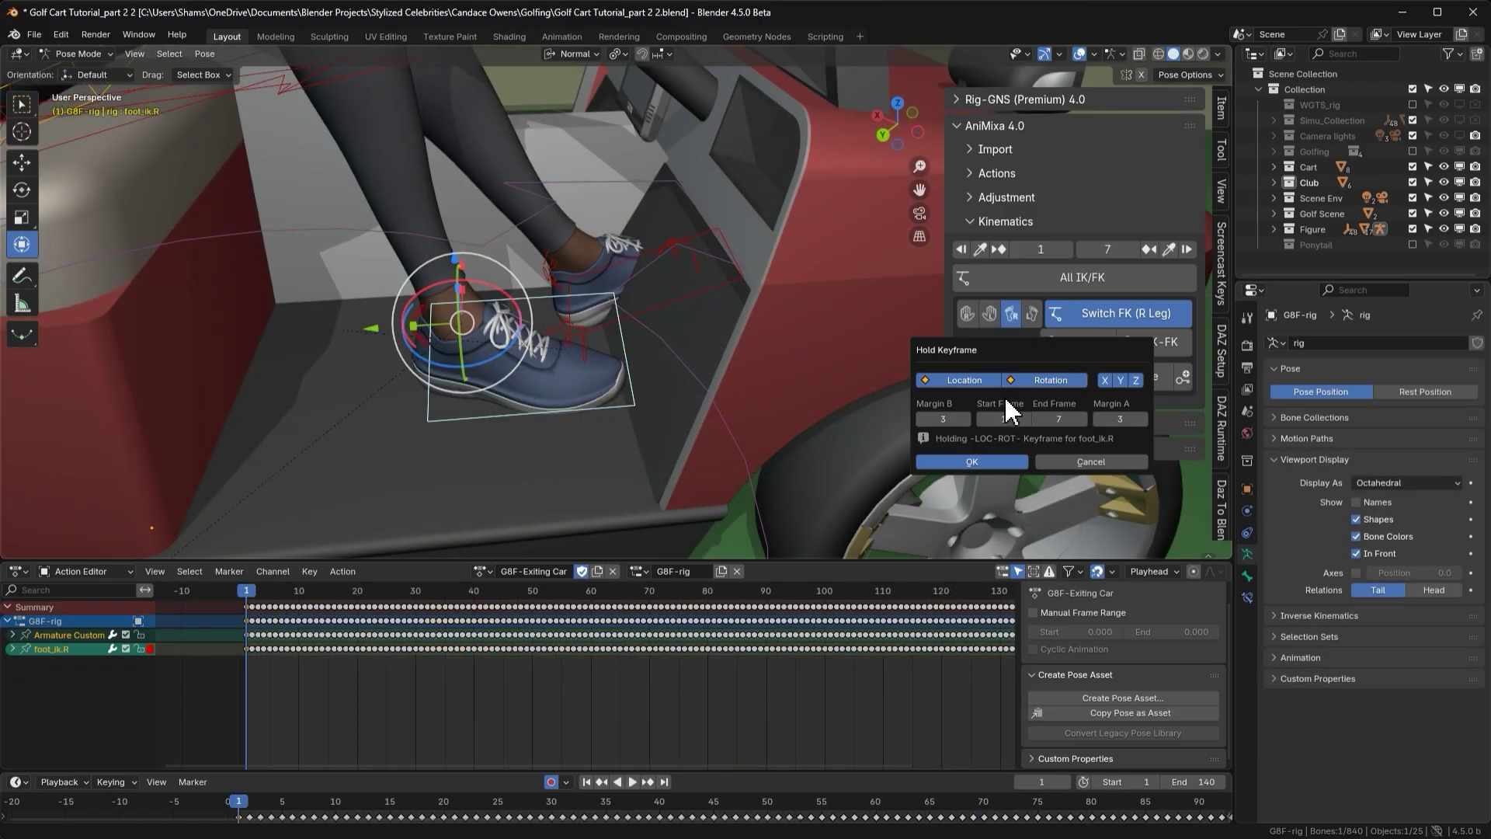
# Hold the right foot IK control over frames 1 to 7 and 21 to 35, and set the Kinematics range to frames 35 to 40
pyautogui.moveTo(273, 592); pyautogui.dragTo(361, 603)
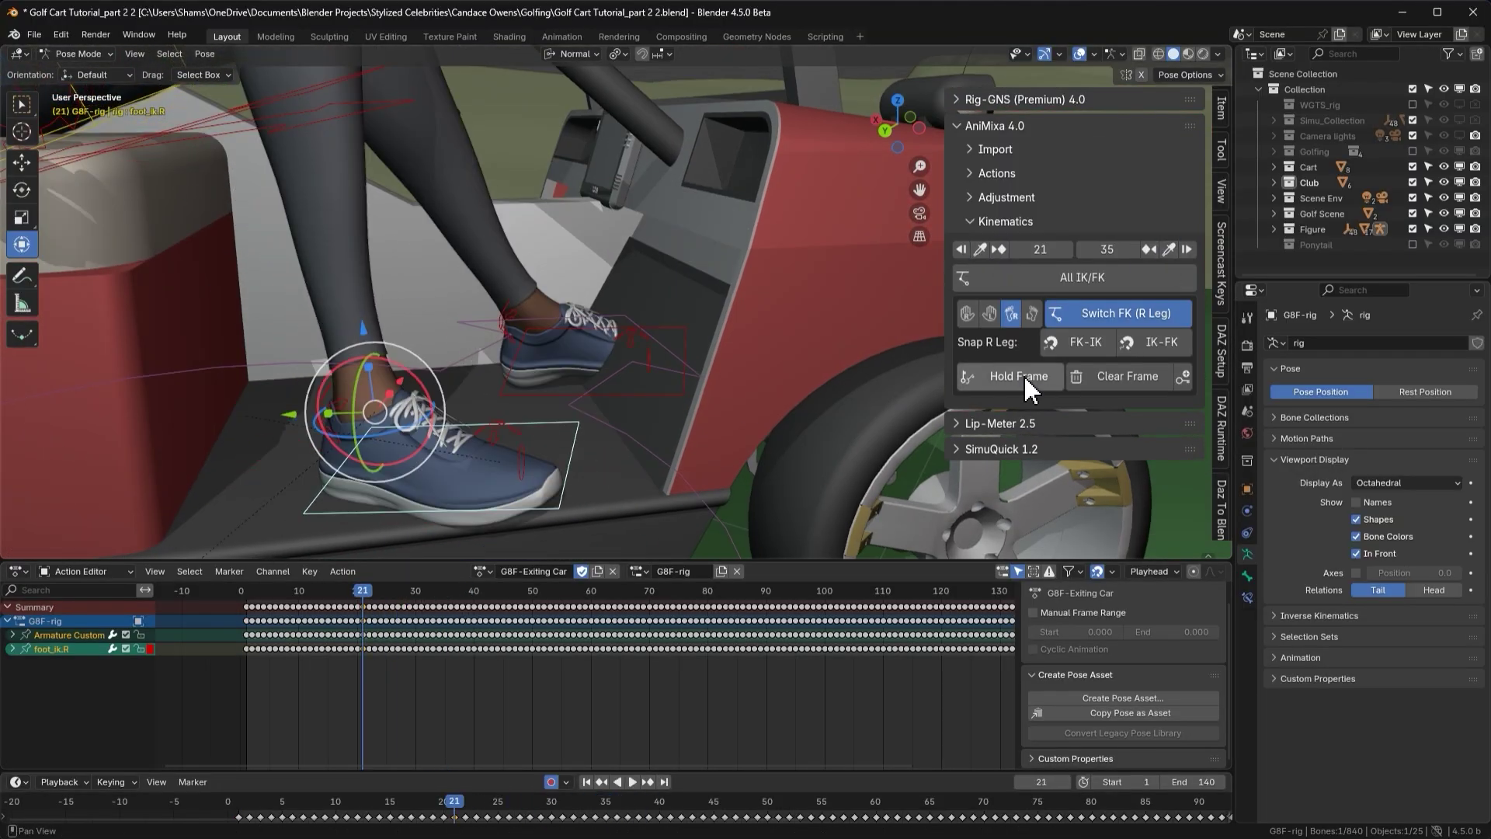
pyautogui.moveTo(373, 591); pyautogui.dragTo(426, 587)
pyautogui.moveTo(427, 587); pyautogui.dragTo(503, 590)
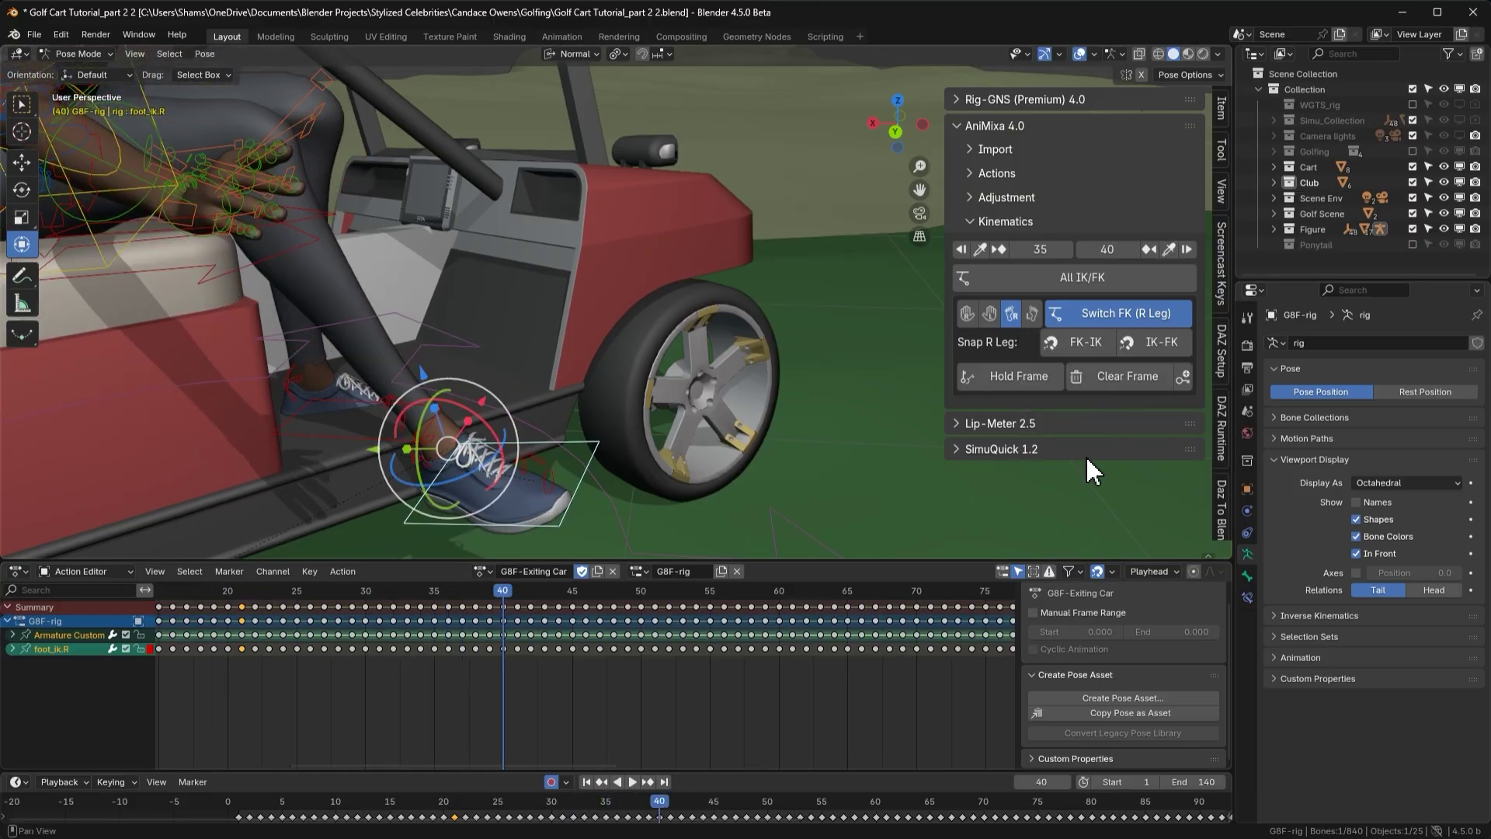
# Move the right foot IK control about 0.014 m vertically at frame 56, and set the Kinematics range to frames 56 to 67
pyautogui.click(464, 593)
pyautogui.click(444, 590)
pyautogui.moveTo(428, 332); pyautogui.dragTo(426, 330)
pyautogui.moveTo(434, 592); pyautogui.dragTo(723, 591)
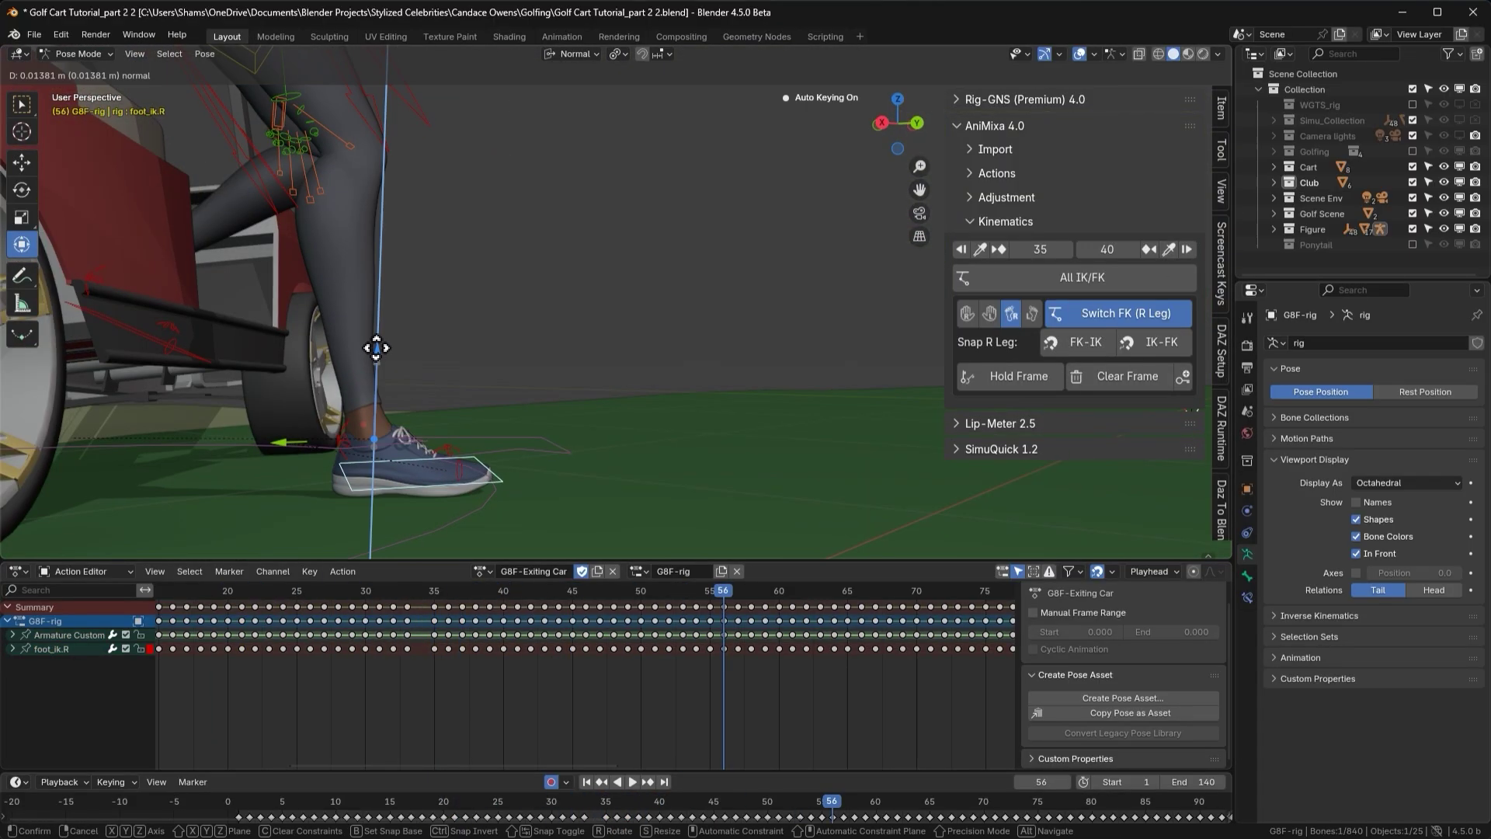
pyautogui.click(979, 250)
pyautogui.click(730, 595)
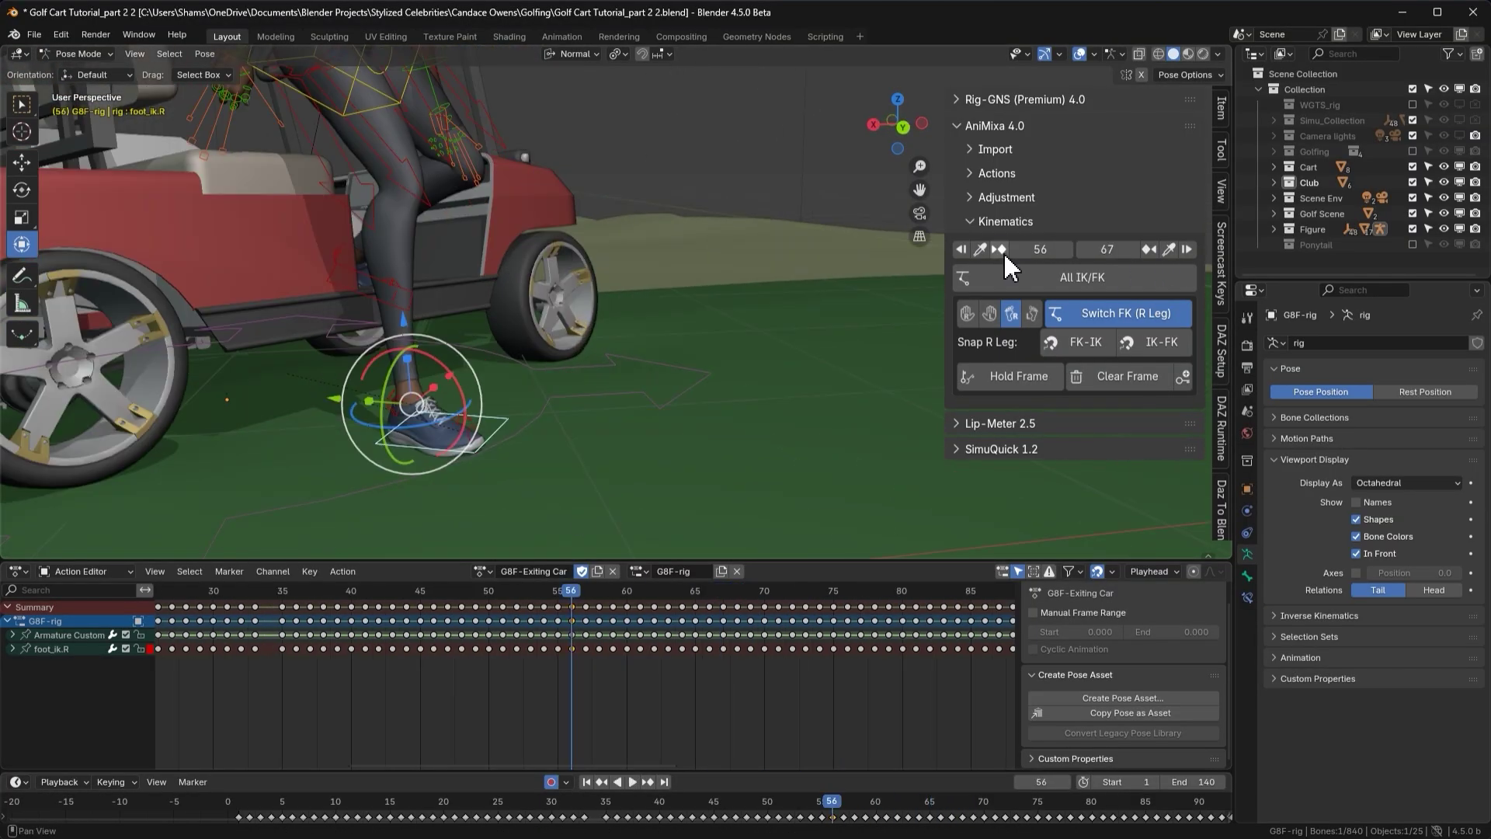